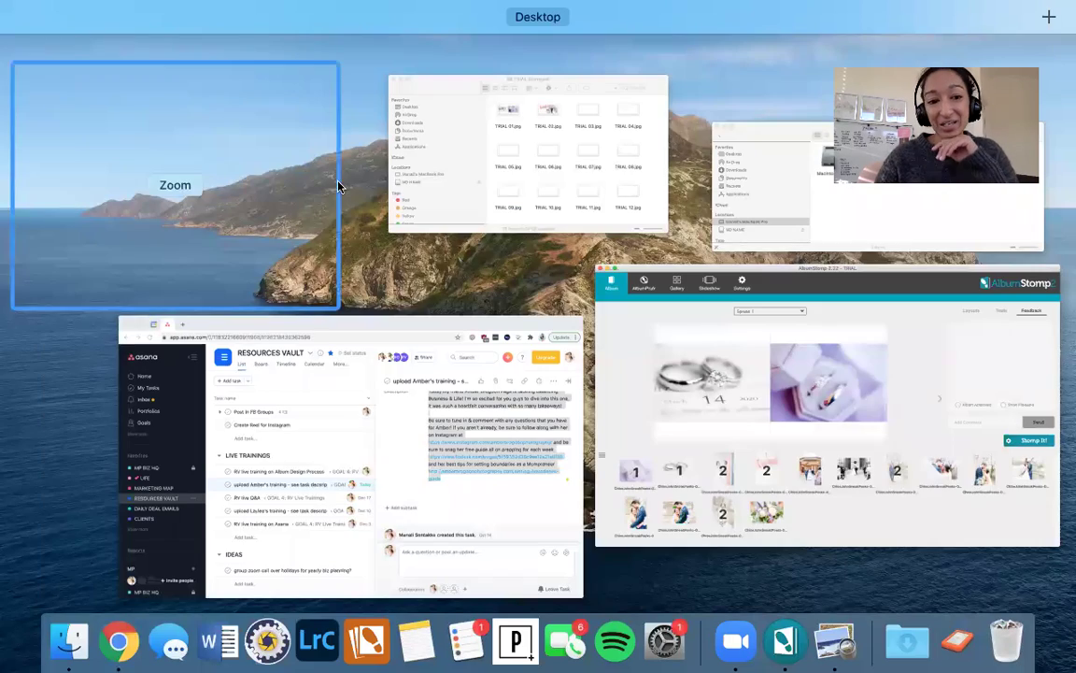
Switch to Chrome and open the HoneyBook project pipeline in new tabs
left_click(312, 327)
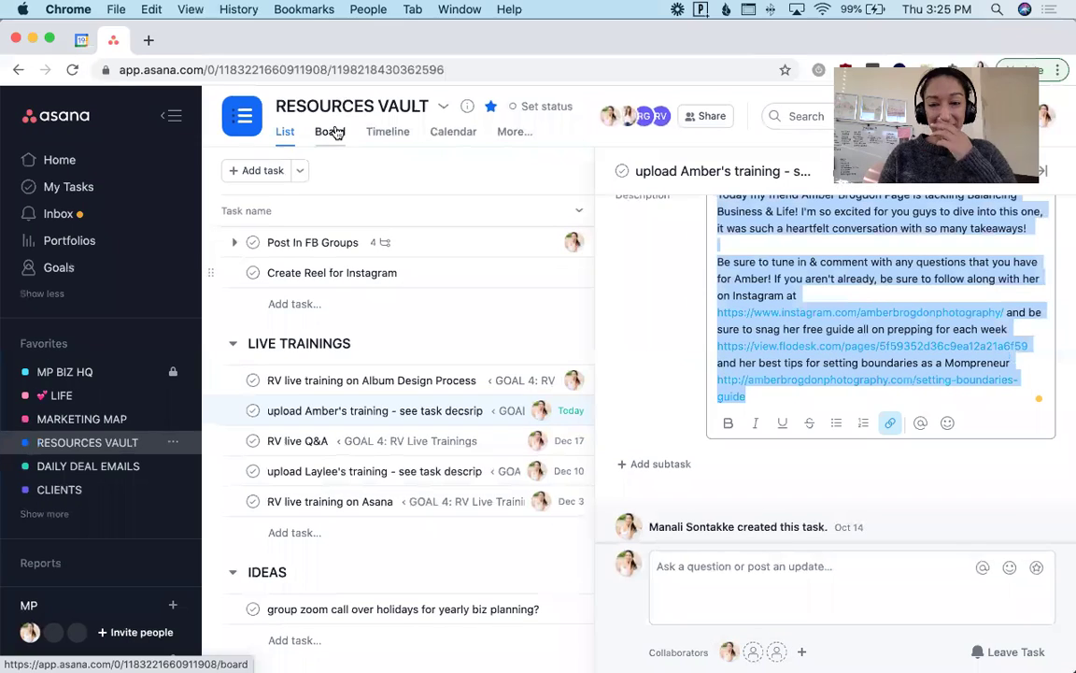
left_click(146, 42)
type("HONE")
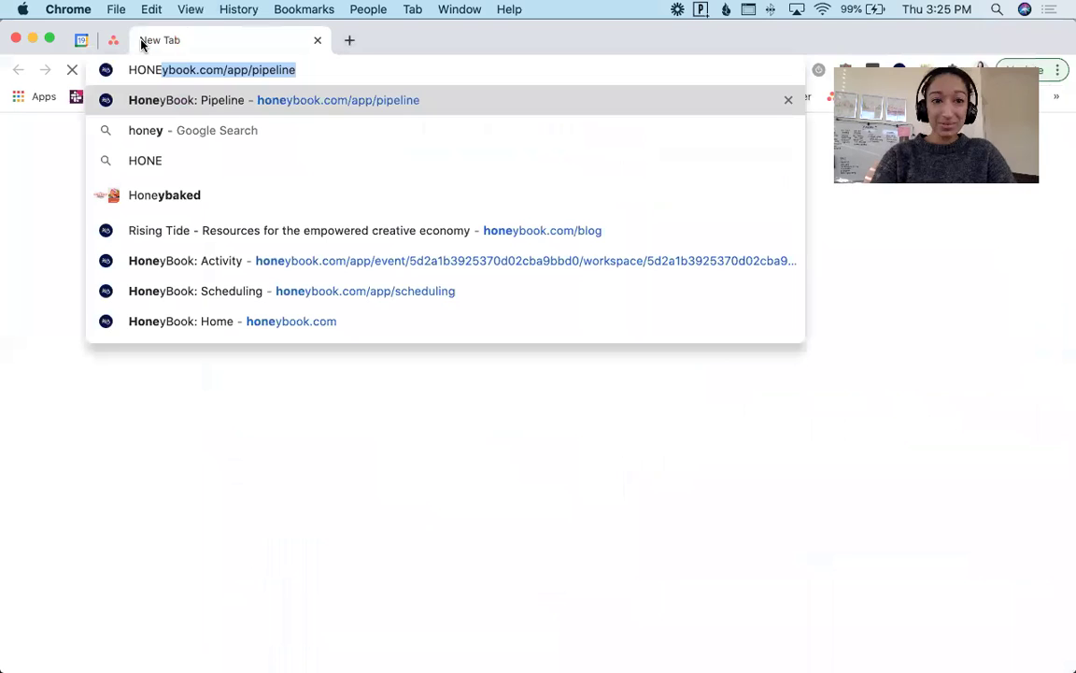
key("Return")
key("super+y")
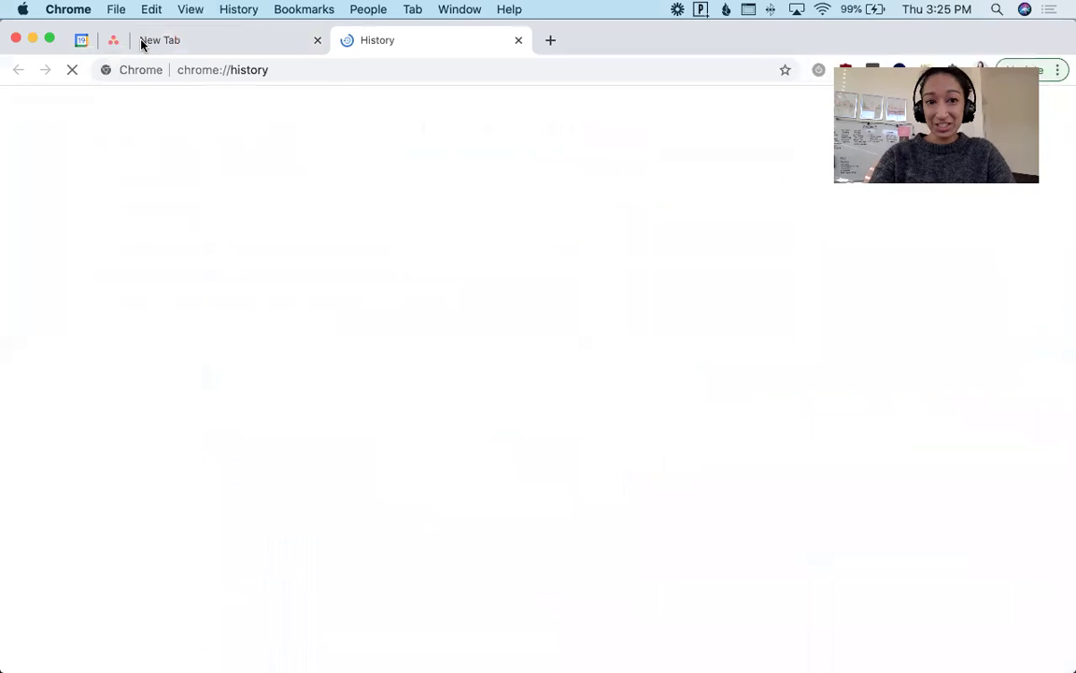
left_click(247, 67)
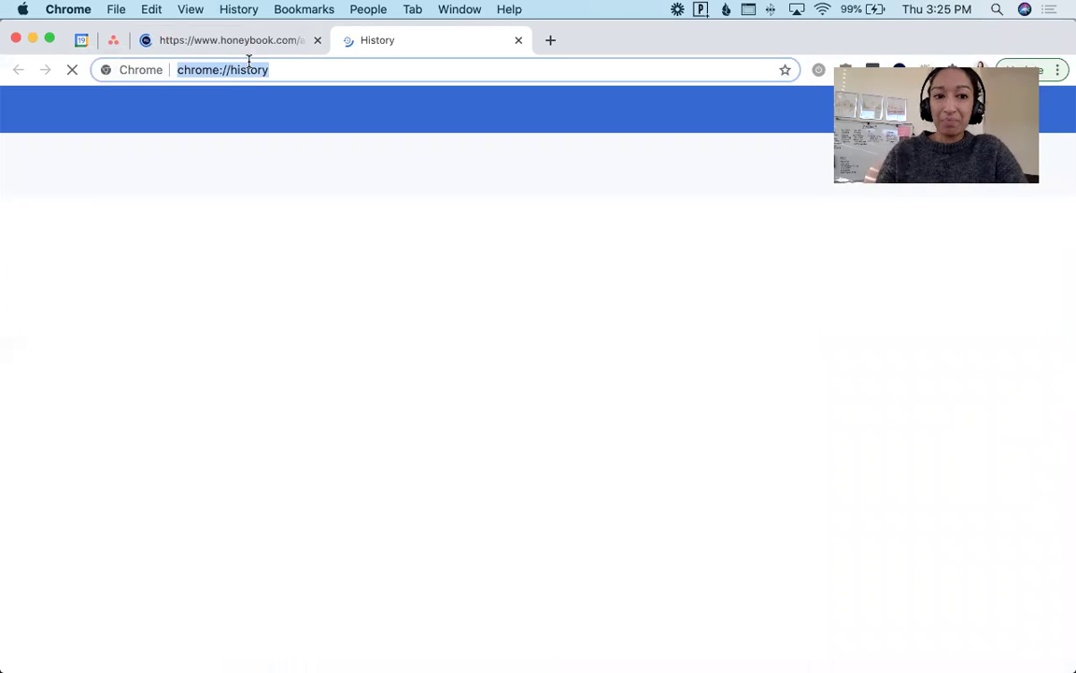
type("honey")
key("Return")
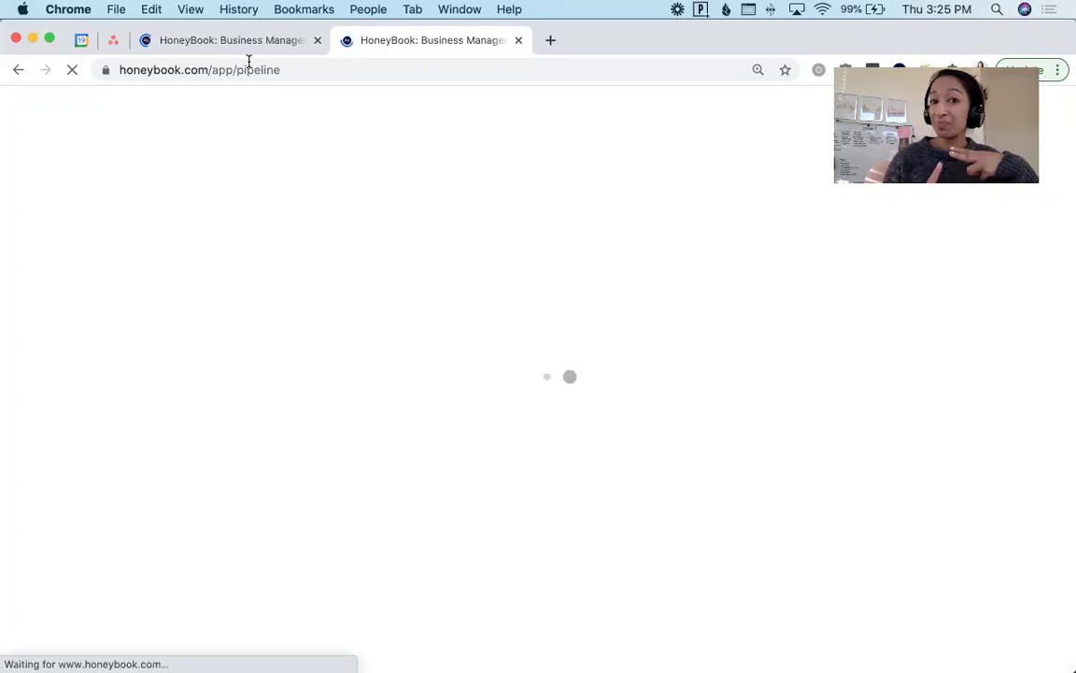
mouse_move(650, 661)
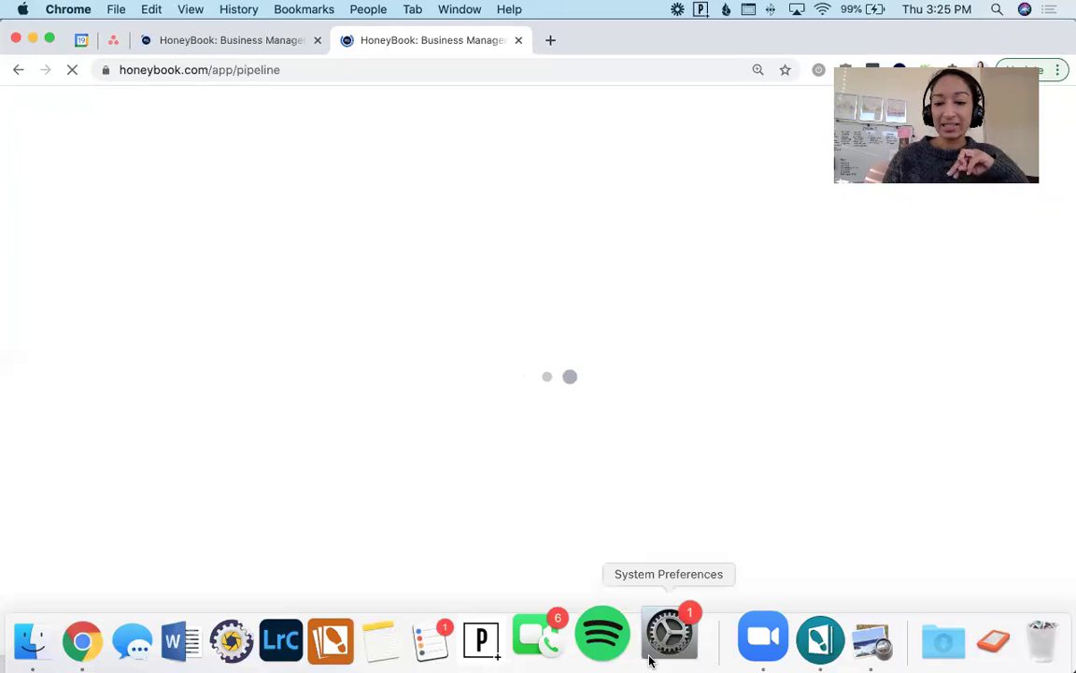
Open the Kiss Books site in another tab and log in to the account with the saved credentials
left_click(550, 43)
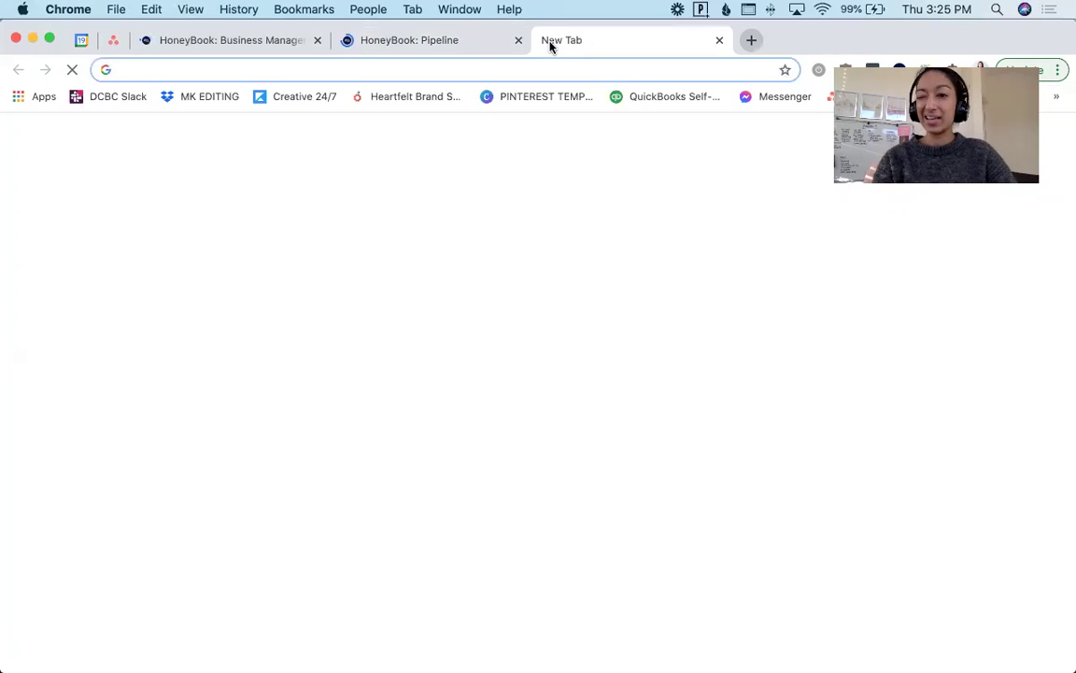
type("kiss")
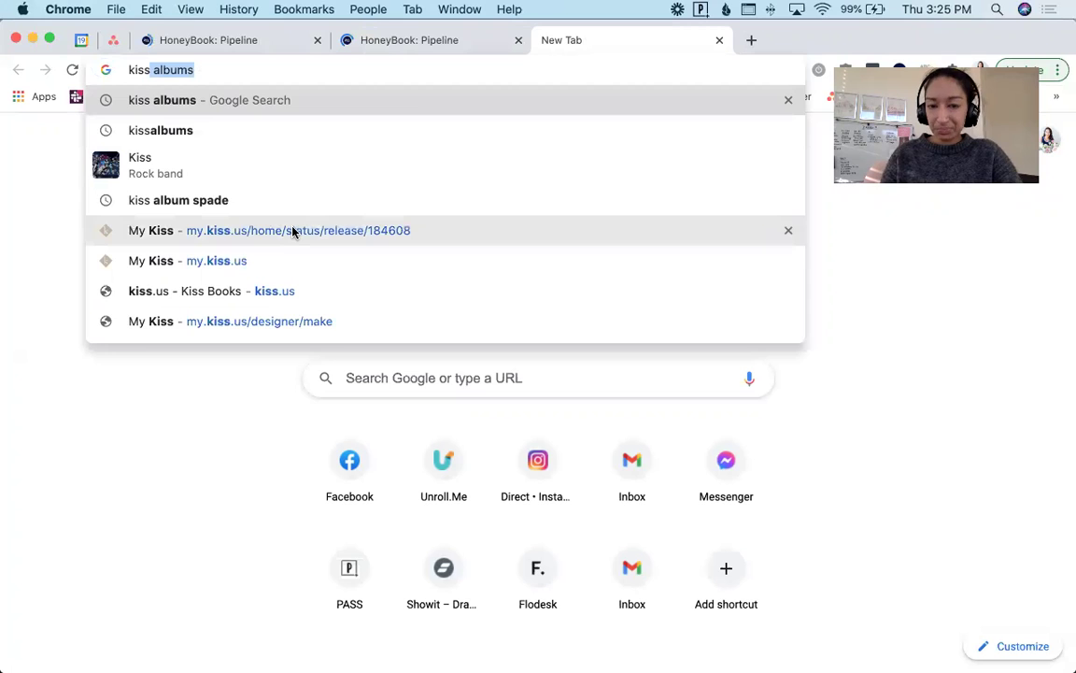
left_click(293, 231)
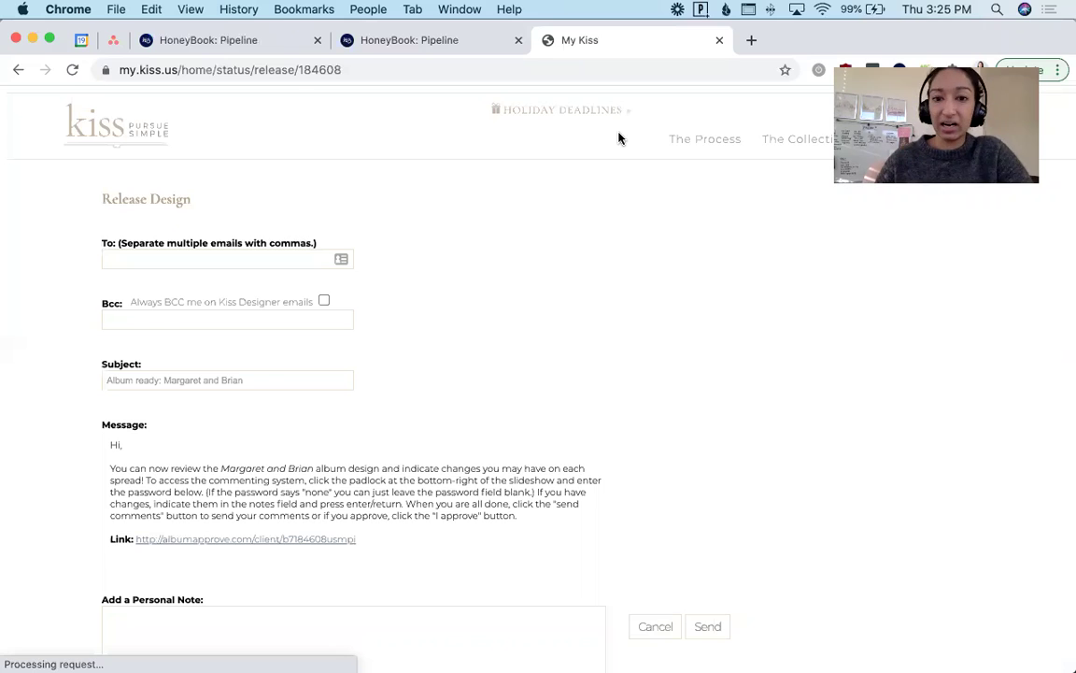
left_click(709, 148)
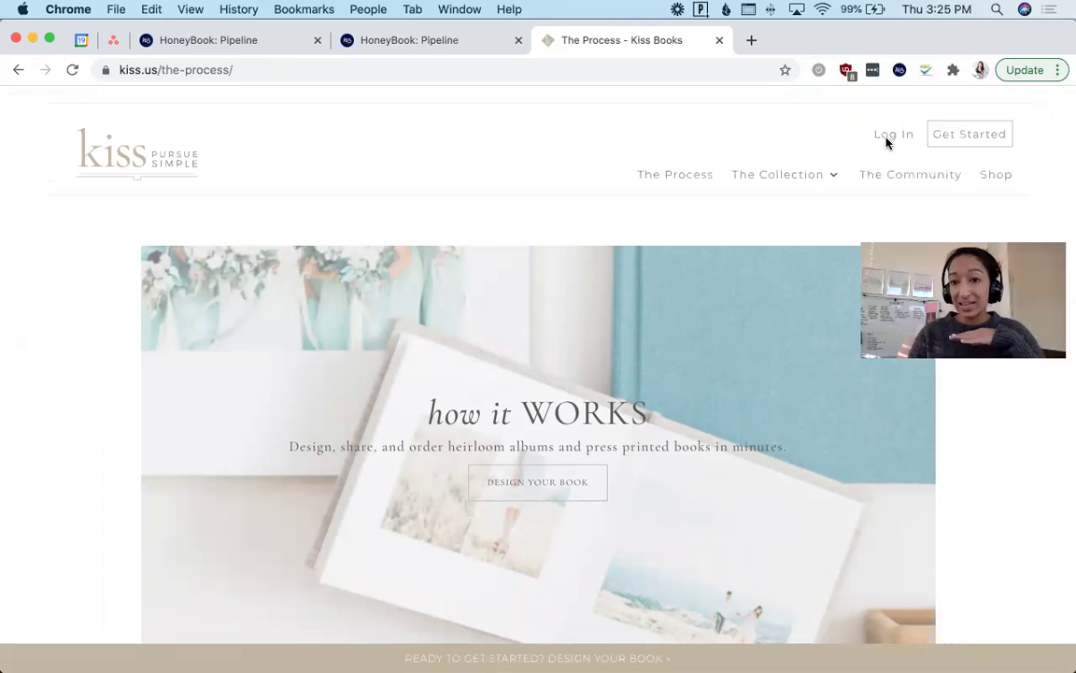
left_click(884, 142)
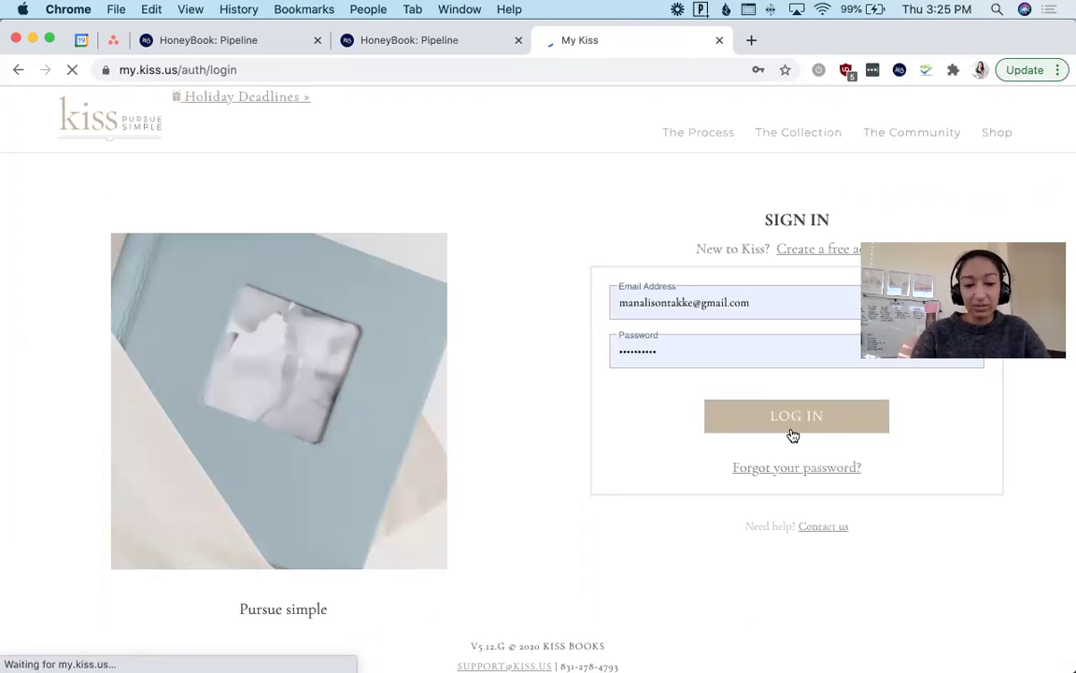
Open manaliphotography.com/albums in a new browser tab
key("super+t")
type("manali")
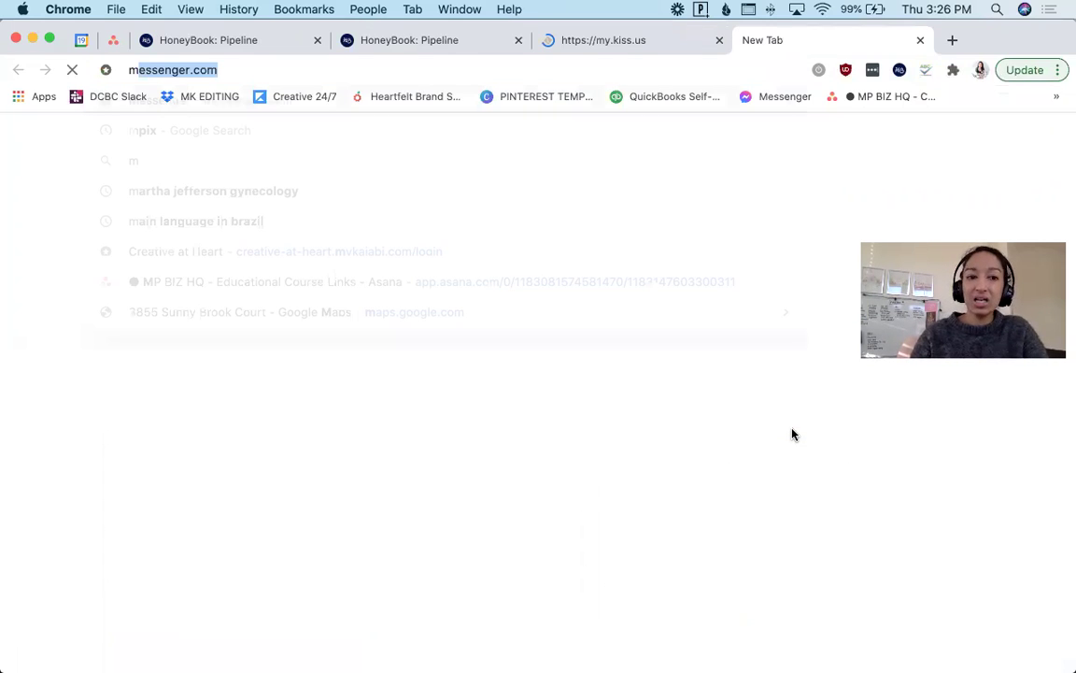
type("photography.com/albu")
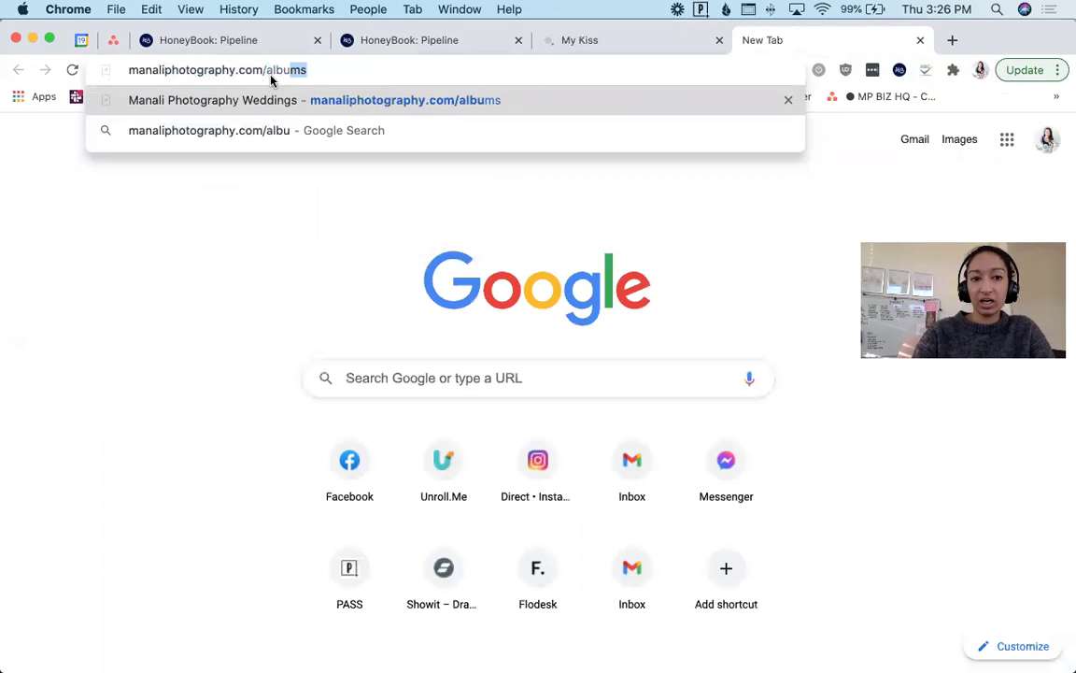
key("Return")
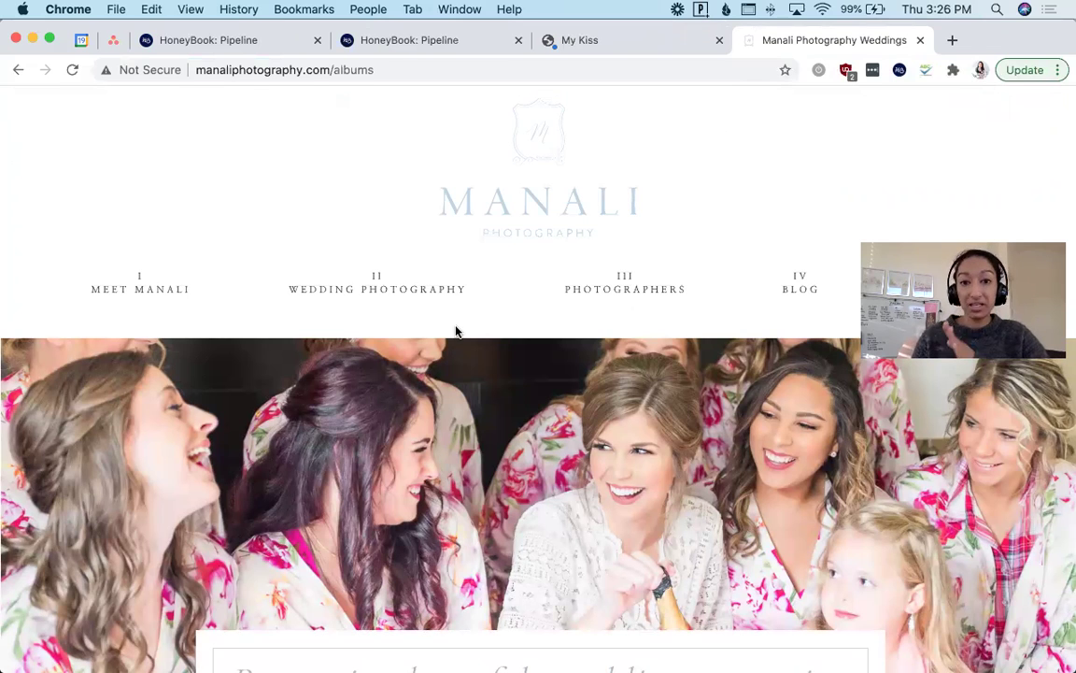
Review the albums page's legacy album introduction, album information, size options and pricing
scroll(456, 330, "down", 2)
scroll(456, 330, "down", 5)
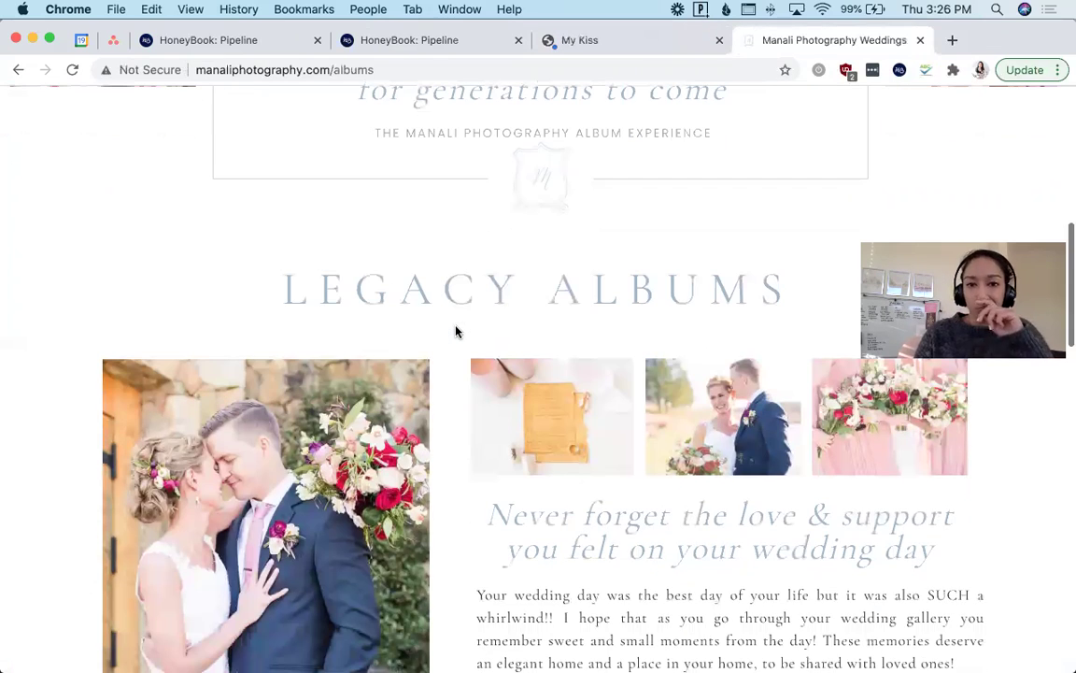
scroll(456, 331, "down", 3)
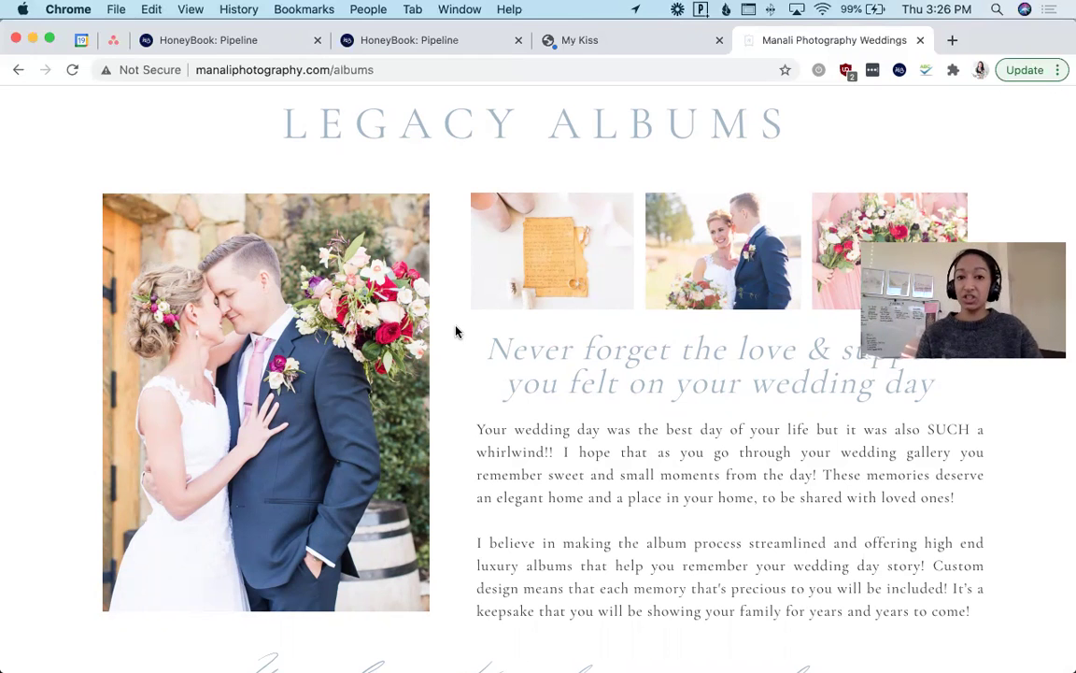
scroll(456, 331, "down", 10)
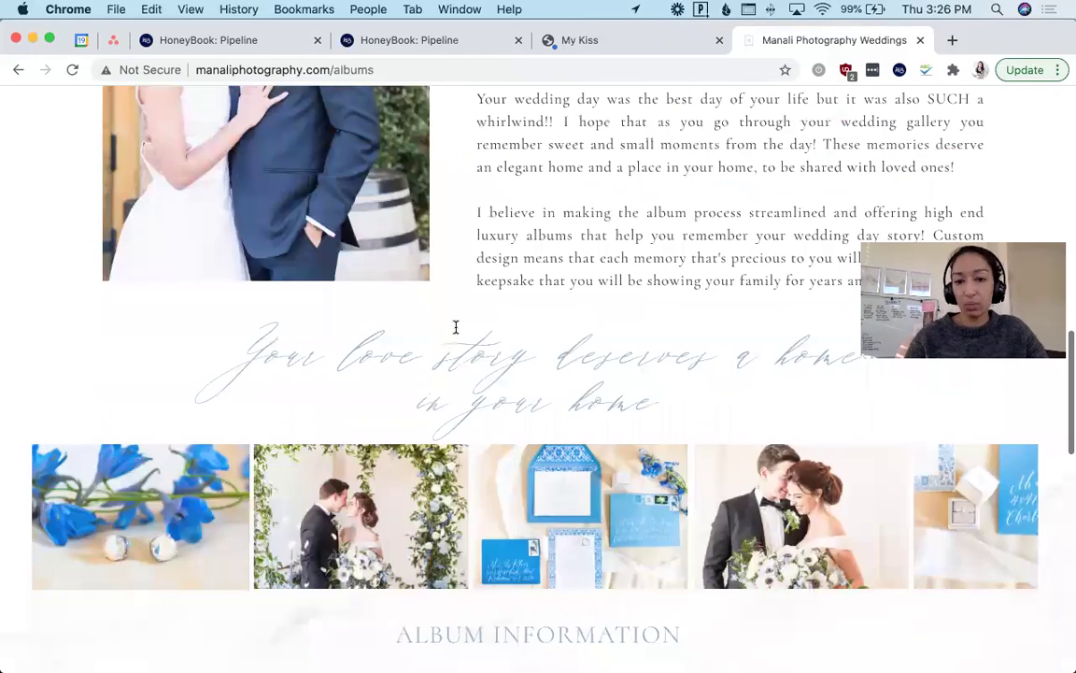
scroll(456, 327, "down", 4)
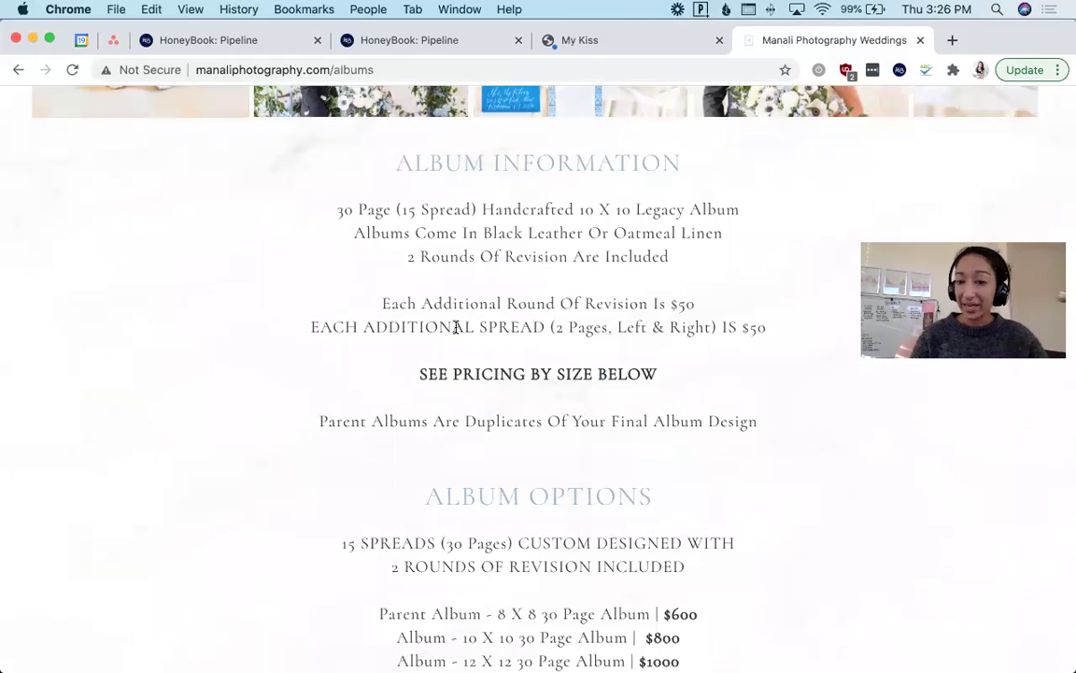
scroll(456, 327, "down", 2)
scroll(456, 327, "down", 2)
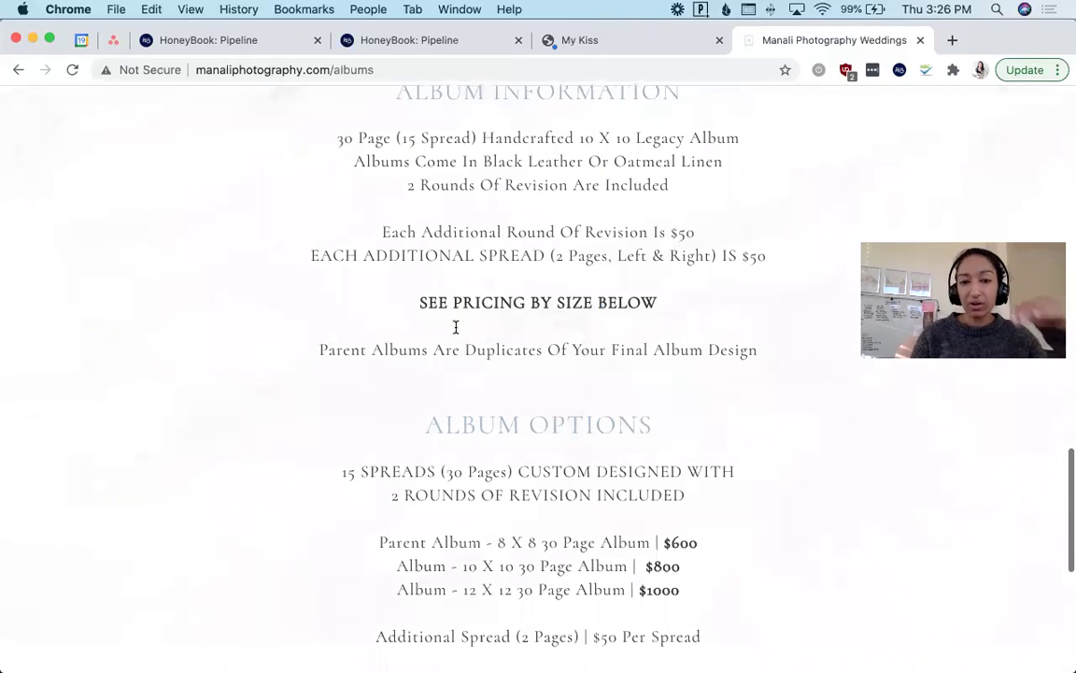
scroll(456, 327, "up", 2)
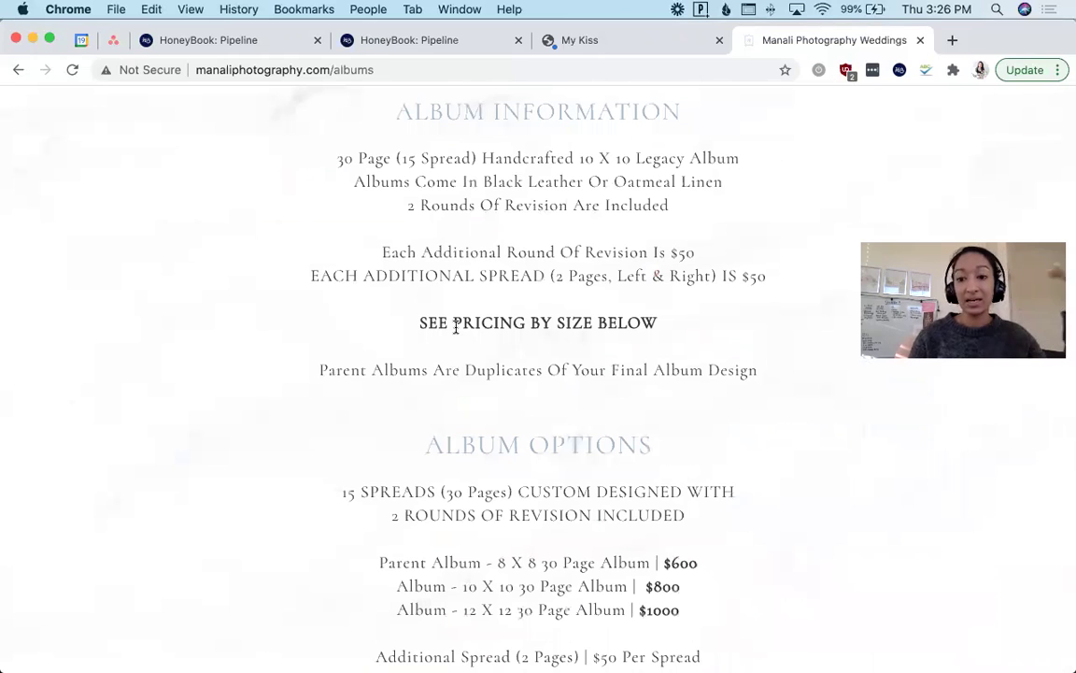
scroll(456, 327, "down", 5)
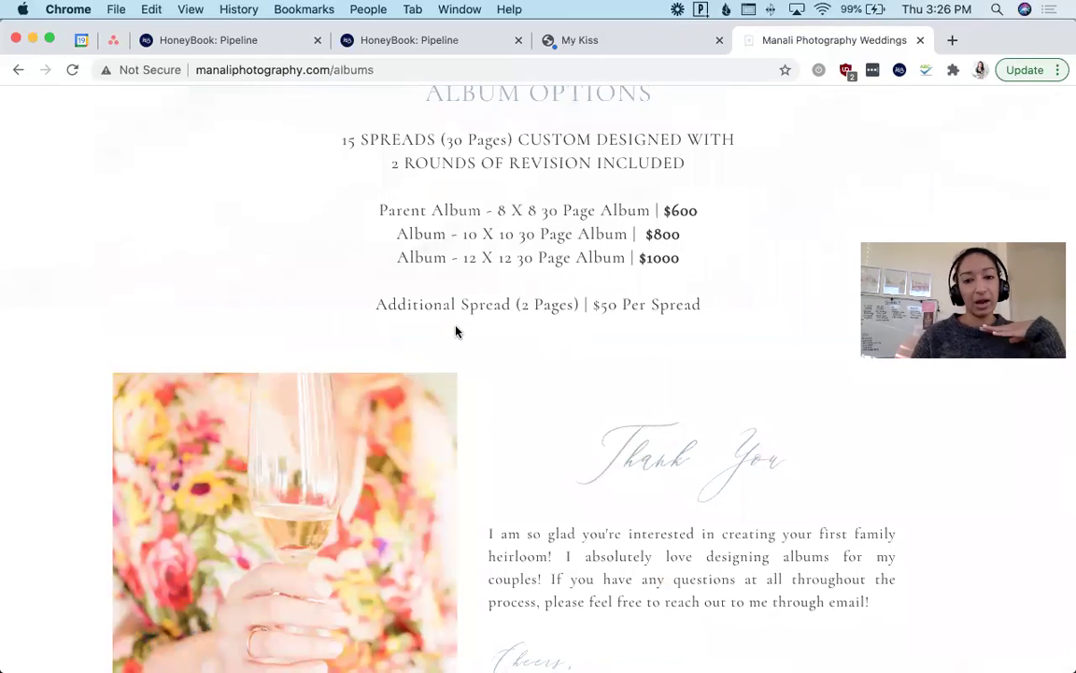
scroll(456, 331, "down", 2)
scroll(455, 331, "up", 20)
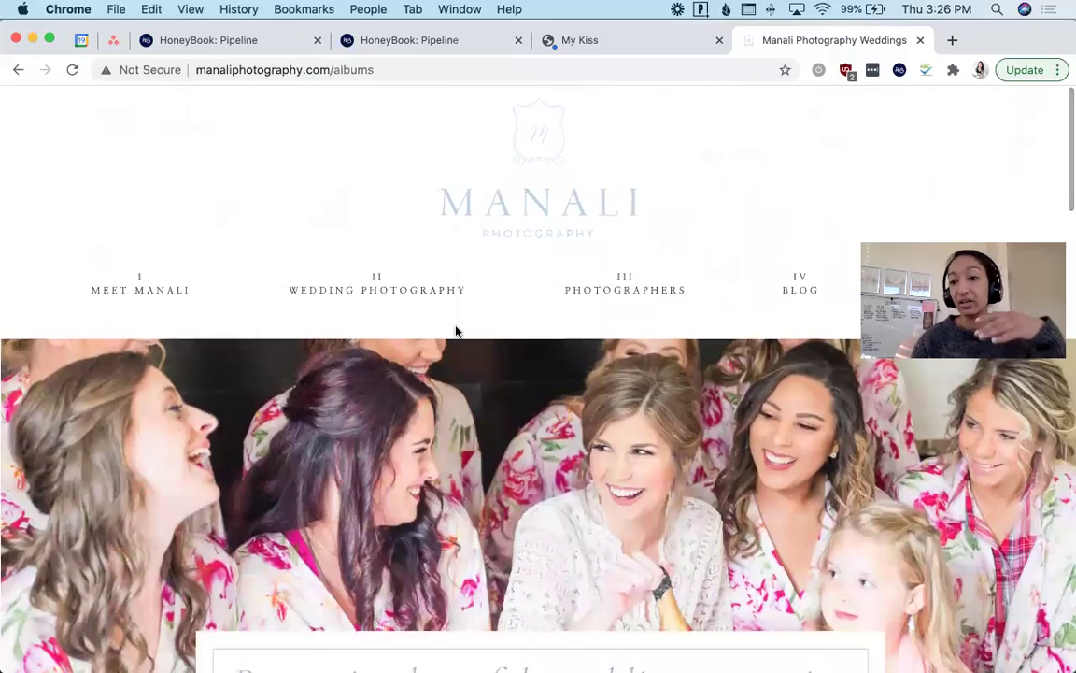
Dismiss the password check notice on the Kiss page and return to the HoneyBook pipeline
left_click(618, 36)
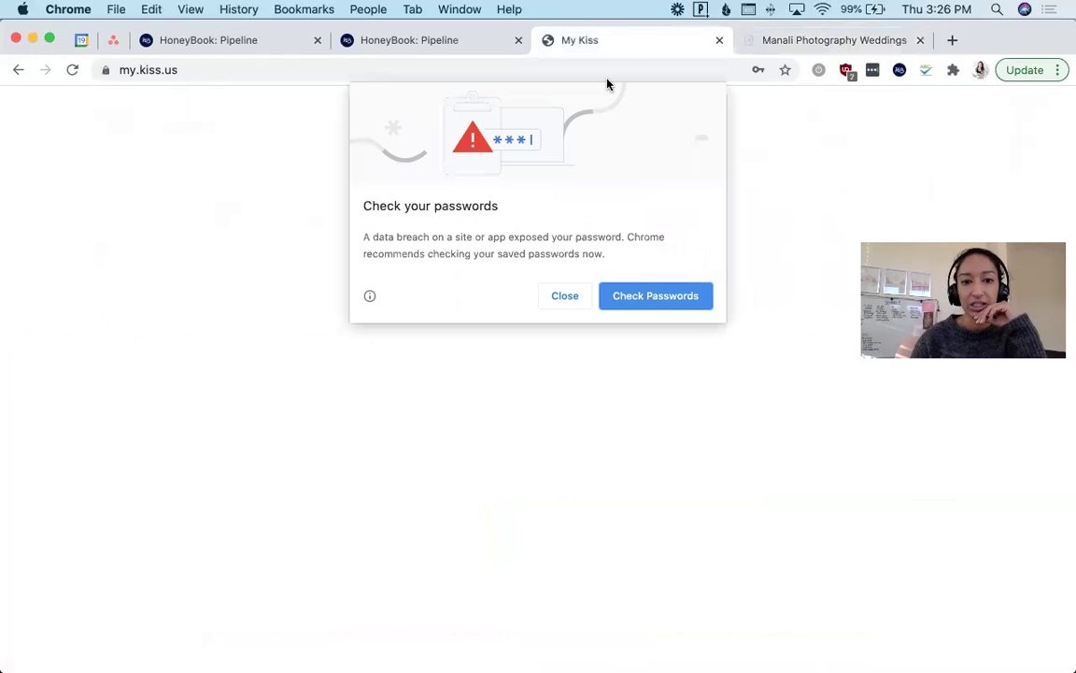
left_click(563, 295)
left_click(265, 37)
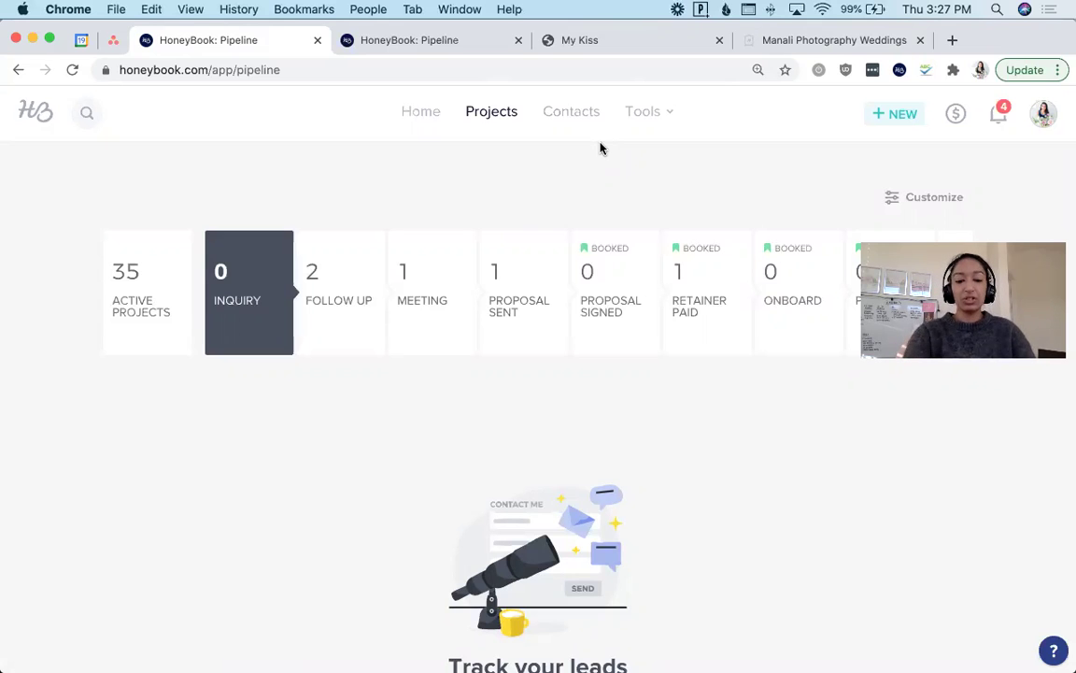
Open passgallery.com in a new tab and log in to the photographer dashboard, not PASS Classic
key("ctrl+t")
type("pa")
key("Return")
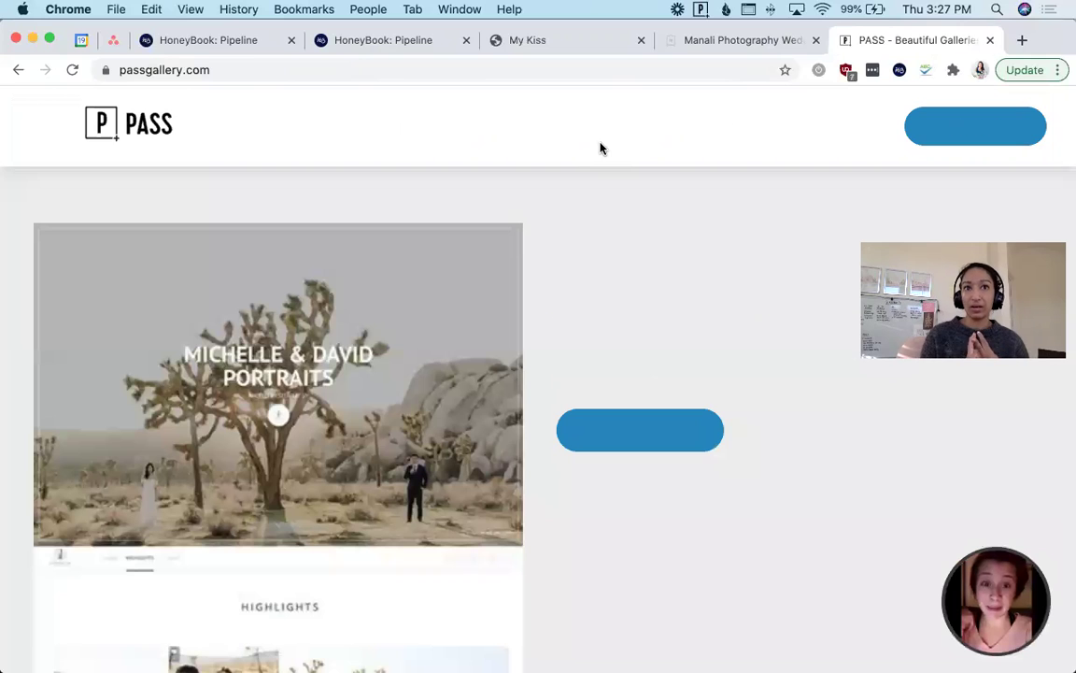
left_click(938, 133)
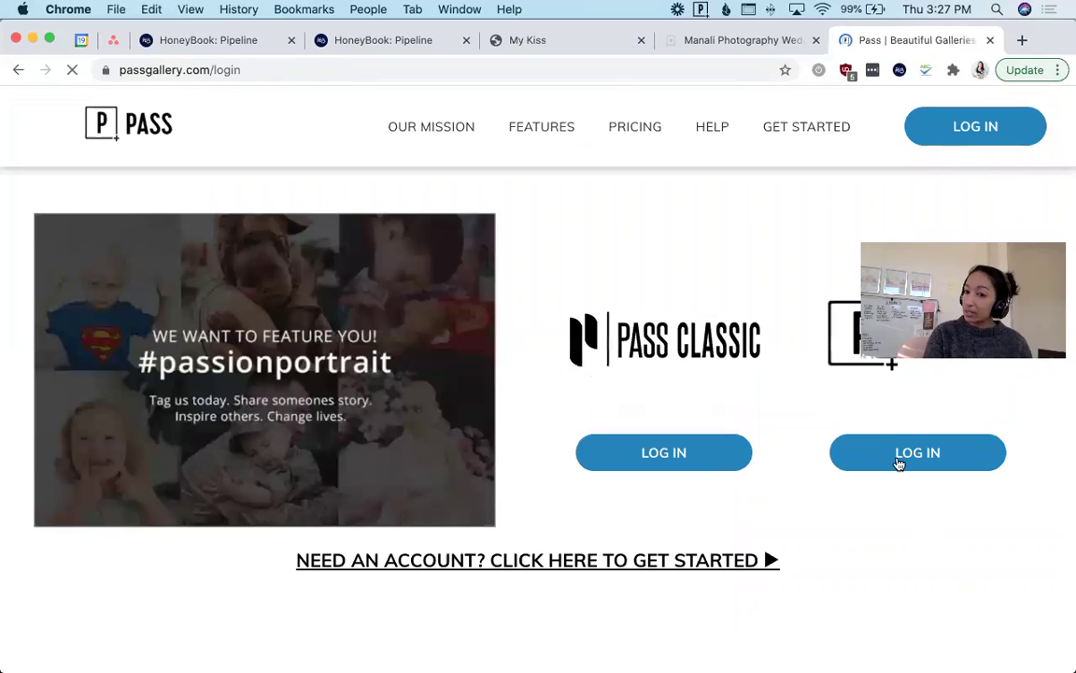
left_click(895, 454)
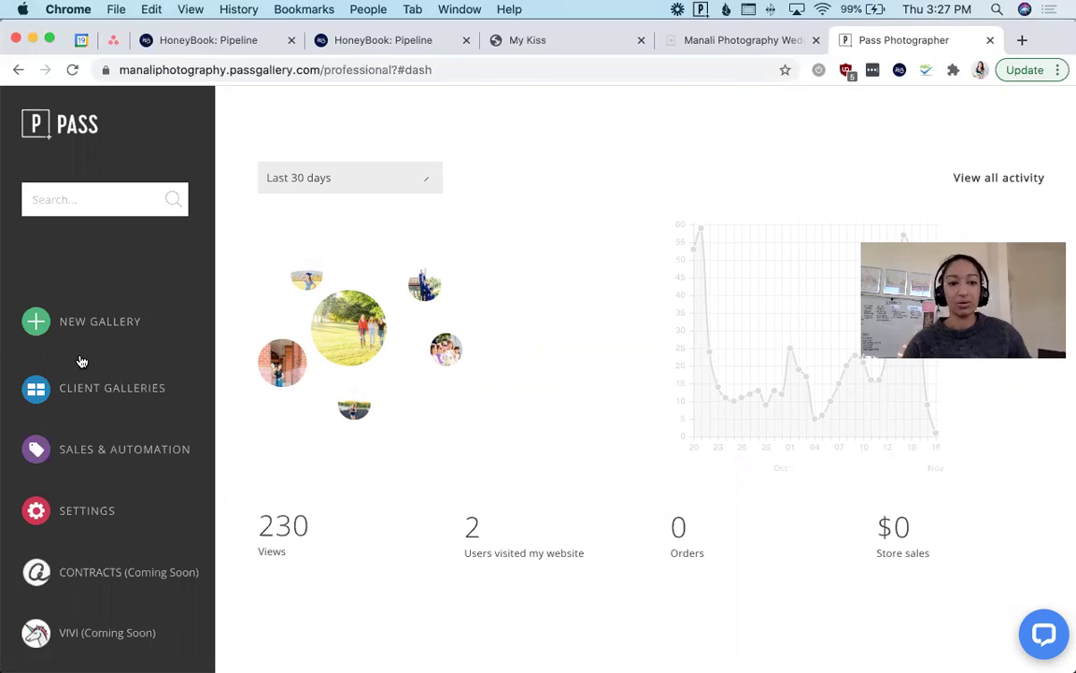
View the client gallery of the wedding dated Sep 22, 2020 and look through its sneak peek photos
left_click(109, 389)
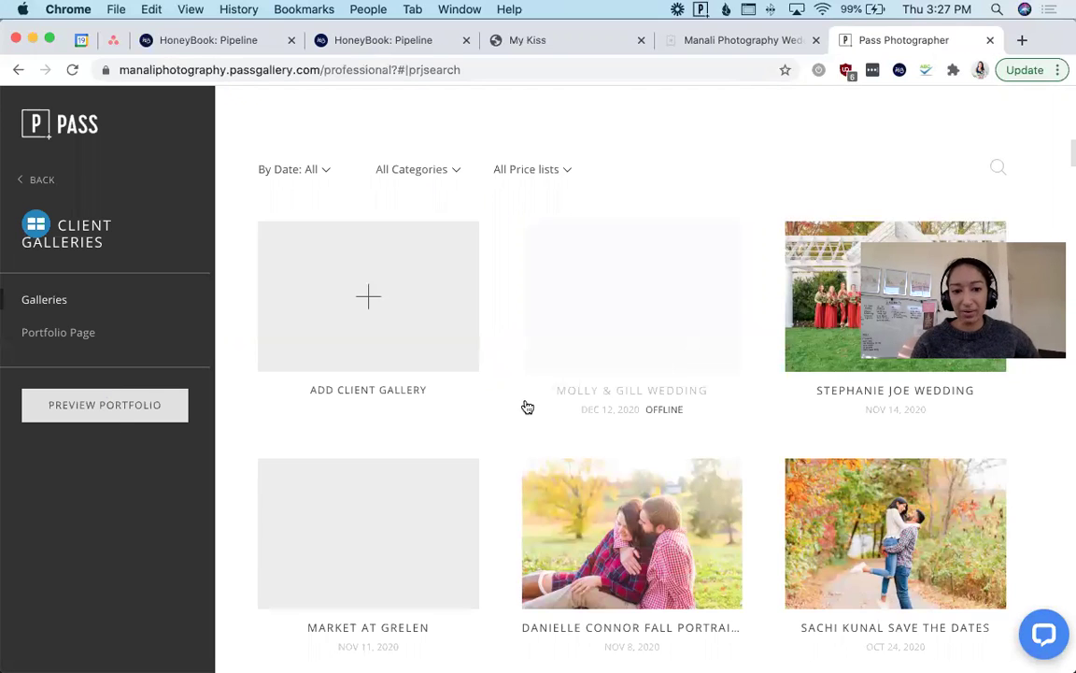
scroll(526, 407, "down", 3)
scroll(526, 407, "down", 5)
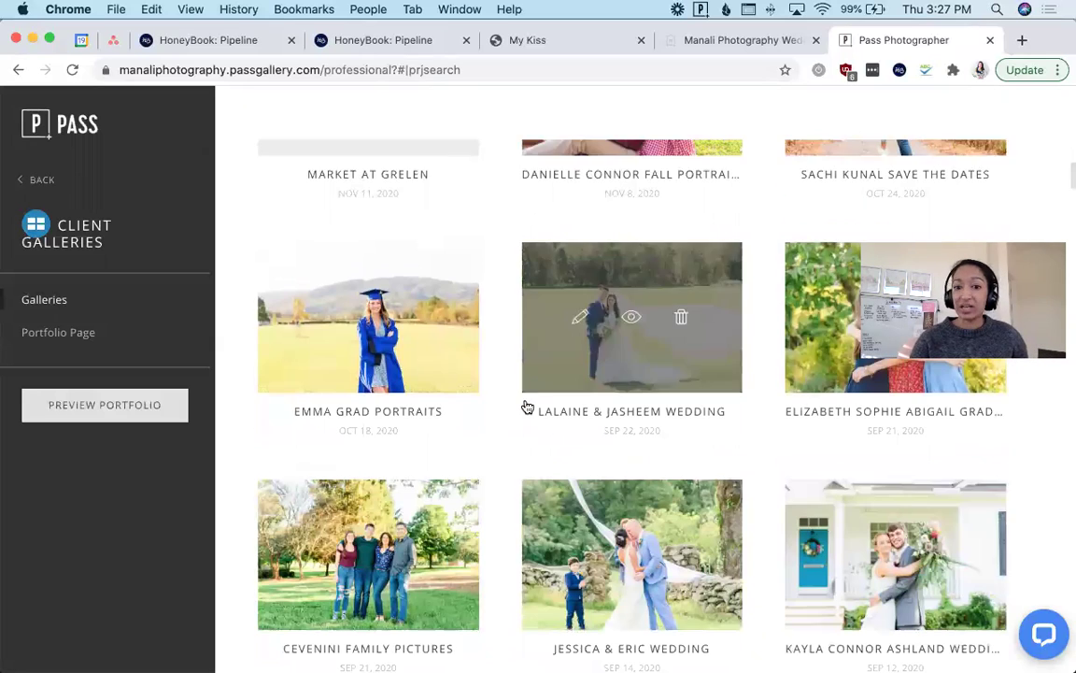
left_click(632, 314)
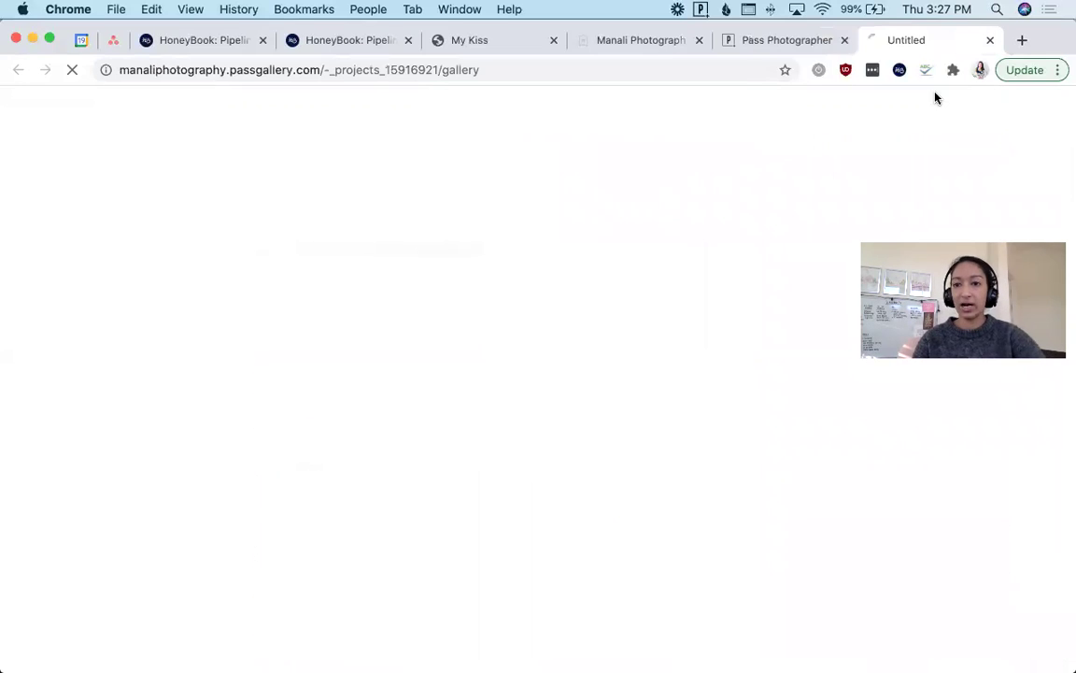
left_click(844, 40)
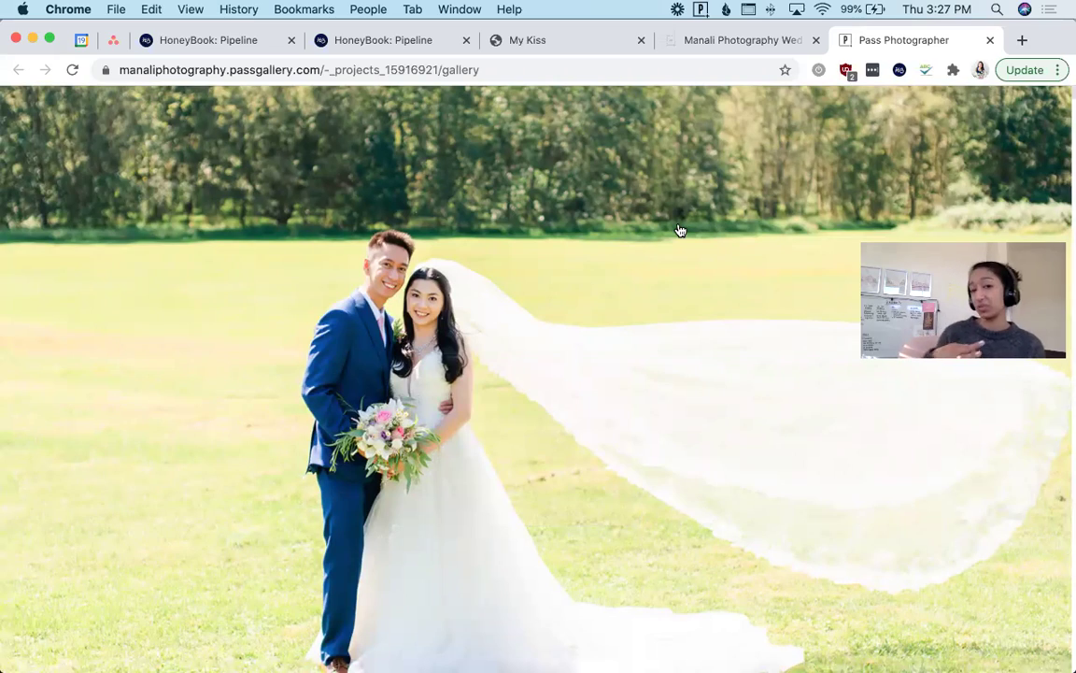
scroll(680, 231, "down", 15)
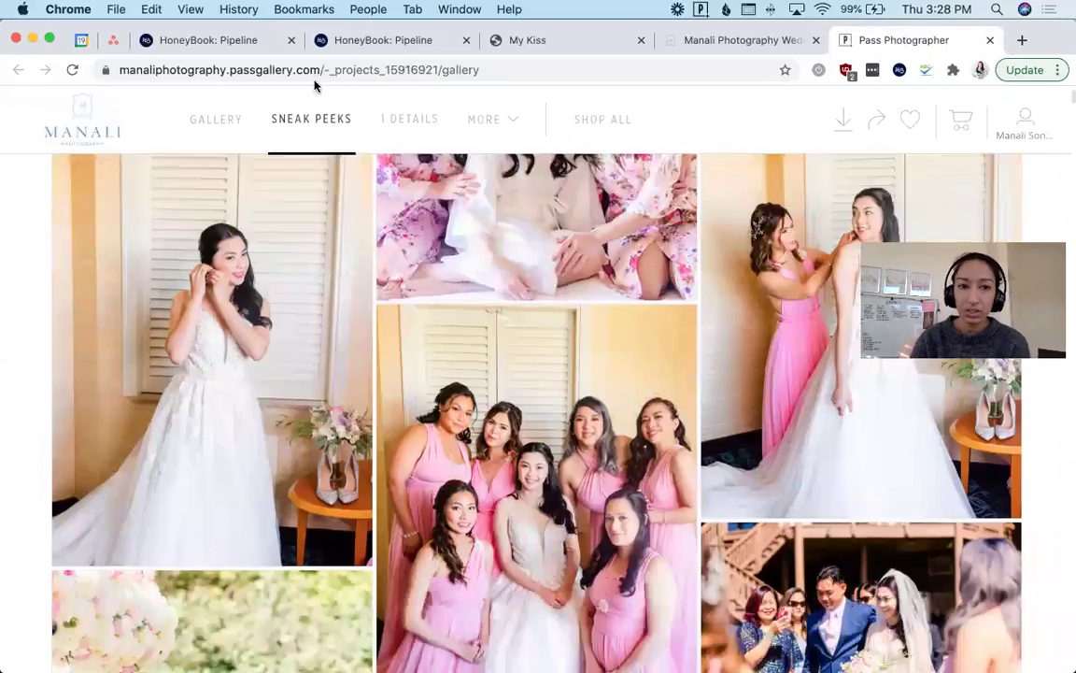
Return to HoneyBook and open the templates page
left_click(248, 39)
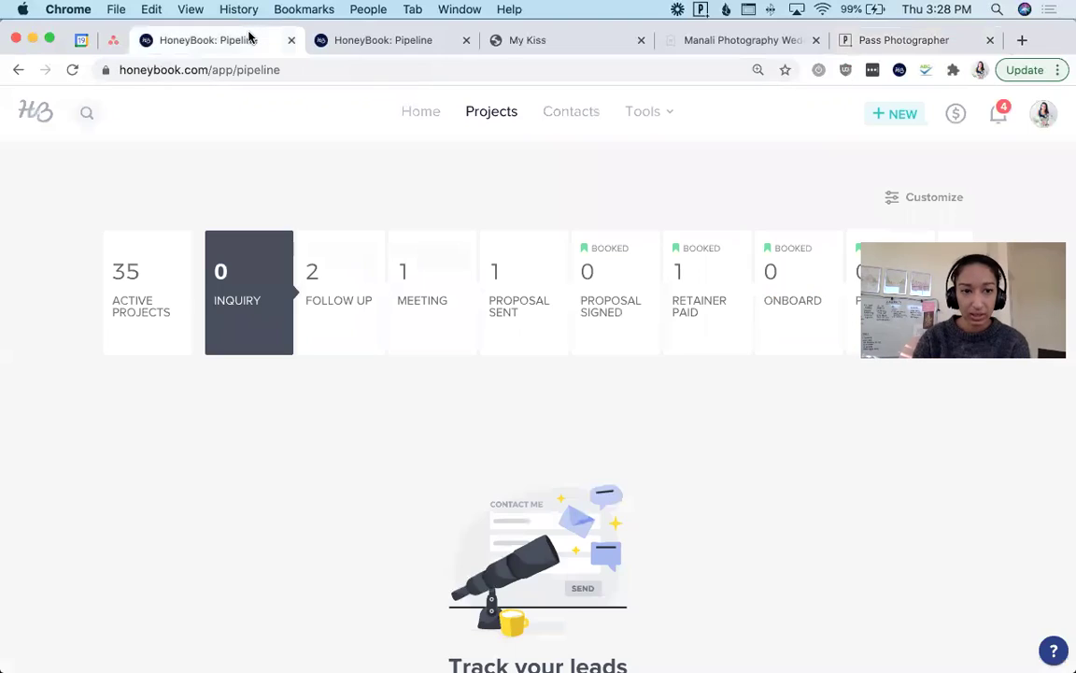
left_click(653, 113)
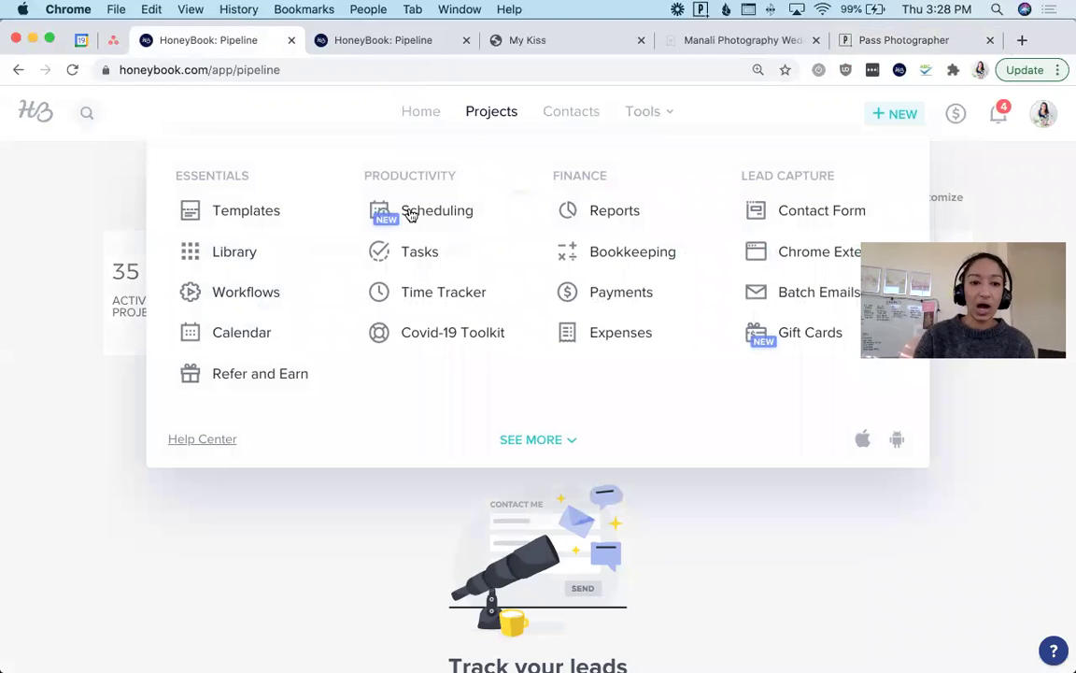
left_click(271, 215)
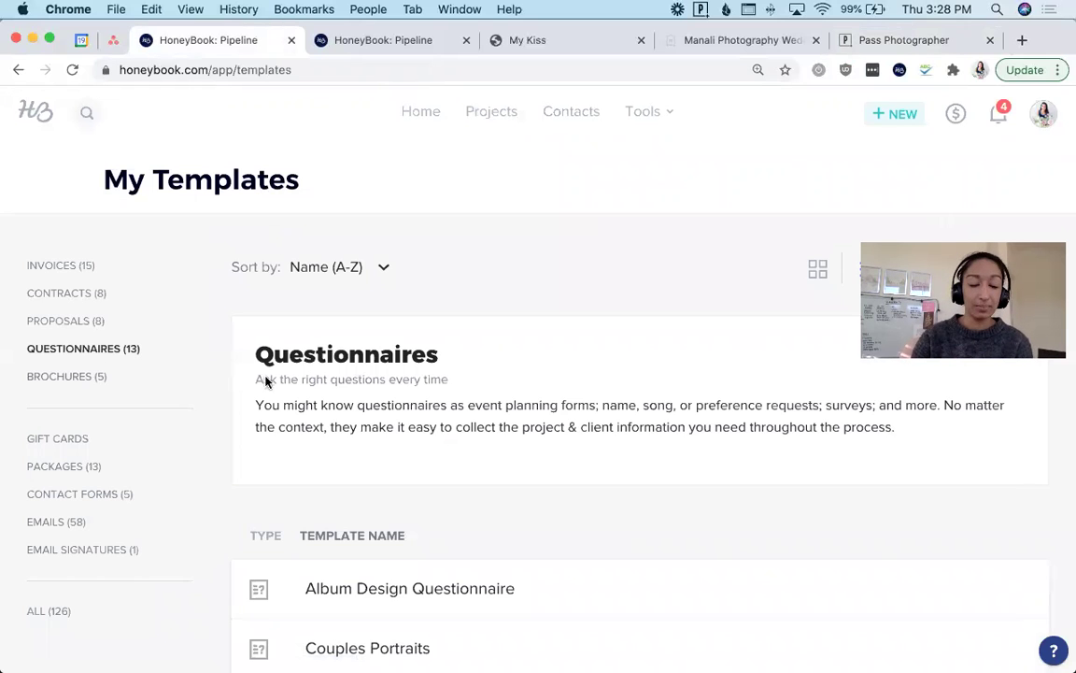
Open the Album Design Questionnaire template from the questionnaires list
scroll(434, 400, "down", 2)
scroll(434, 400, "down", 2)
left_click(439, 392)
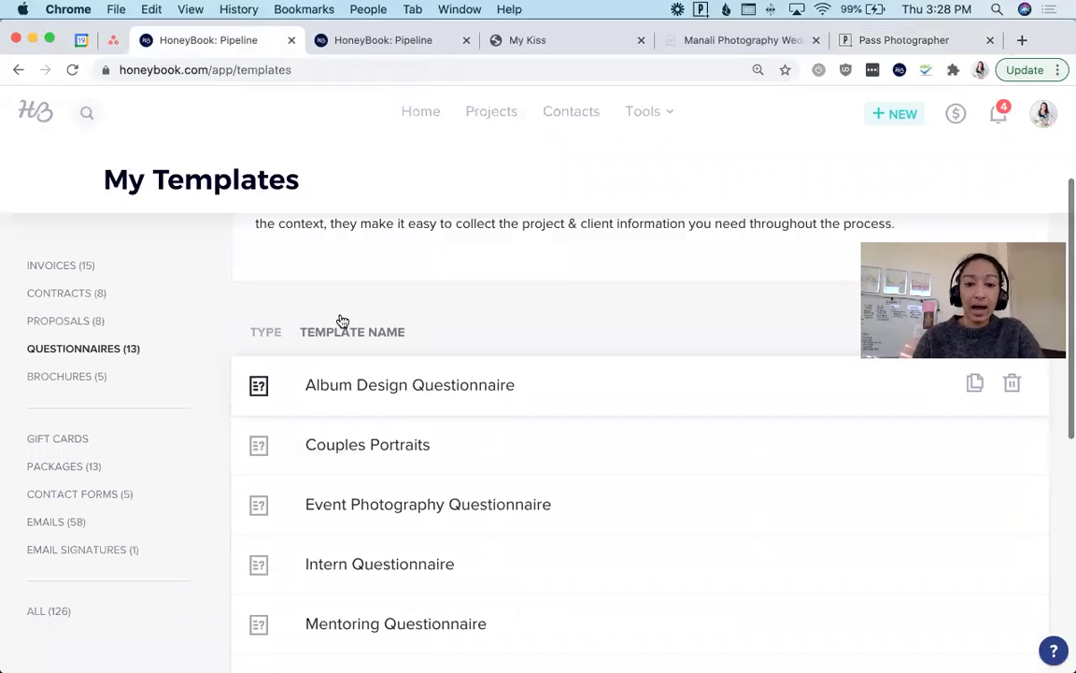
Open the templates page in the second HoneyBook tab and open the Album Design Initial email template
left_click(416, 43)
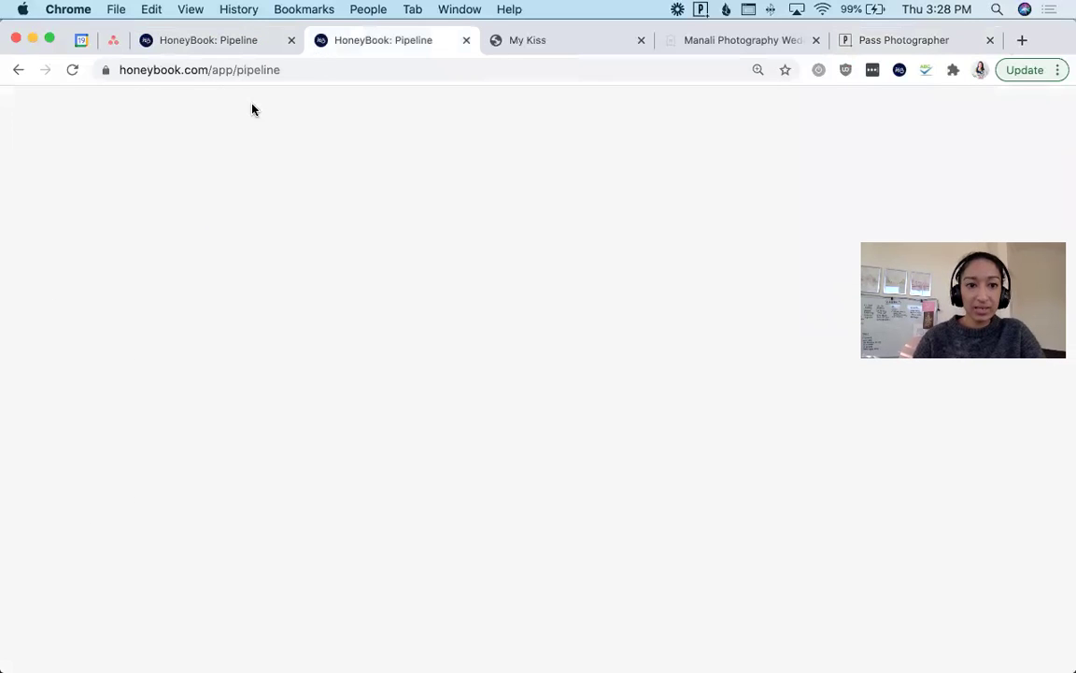
left_click(644, 113)
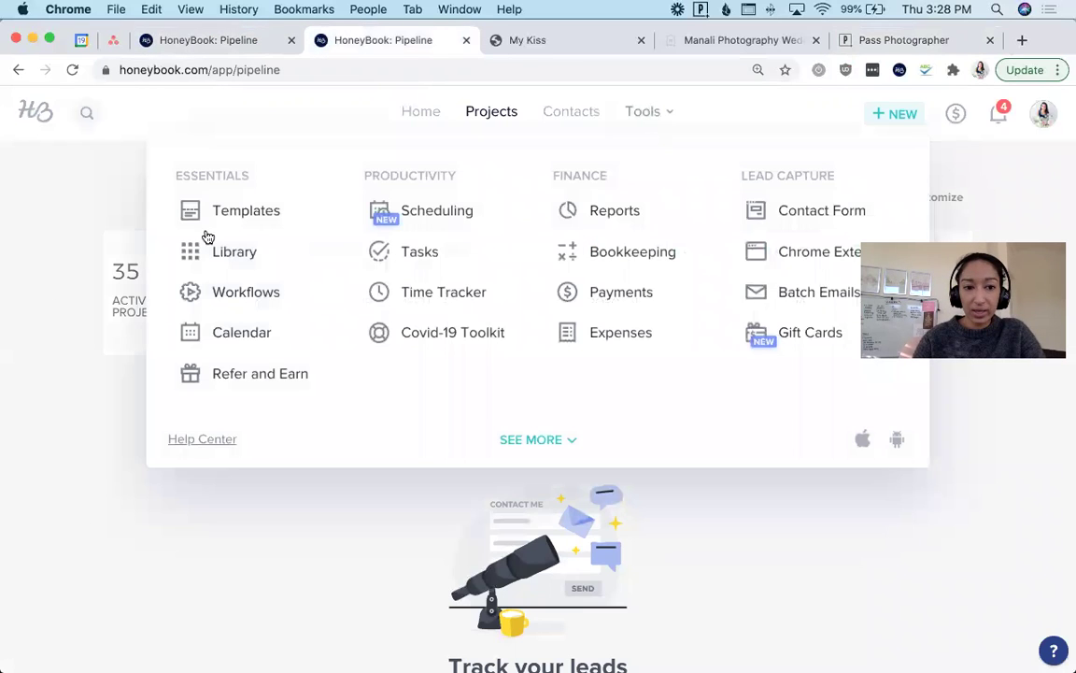
left_click(166, 215)
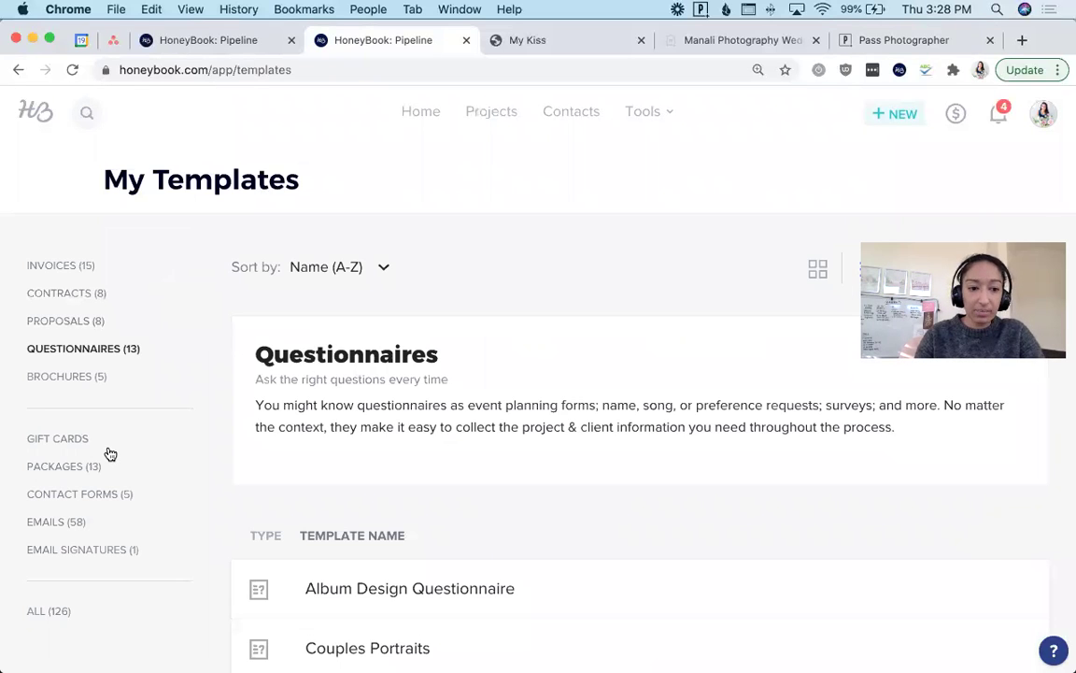
scroll(187, 472, "down", 5)
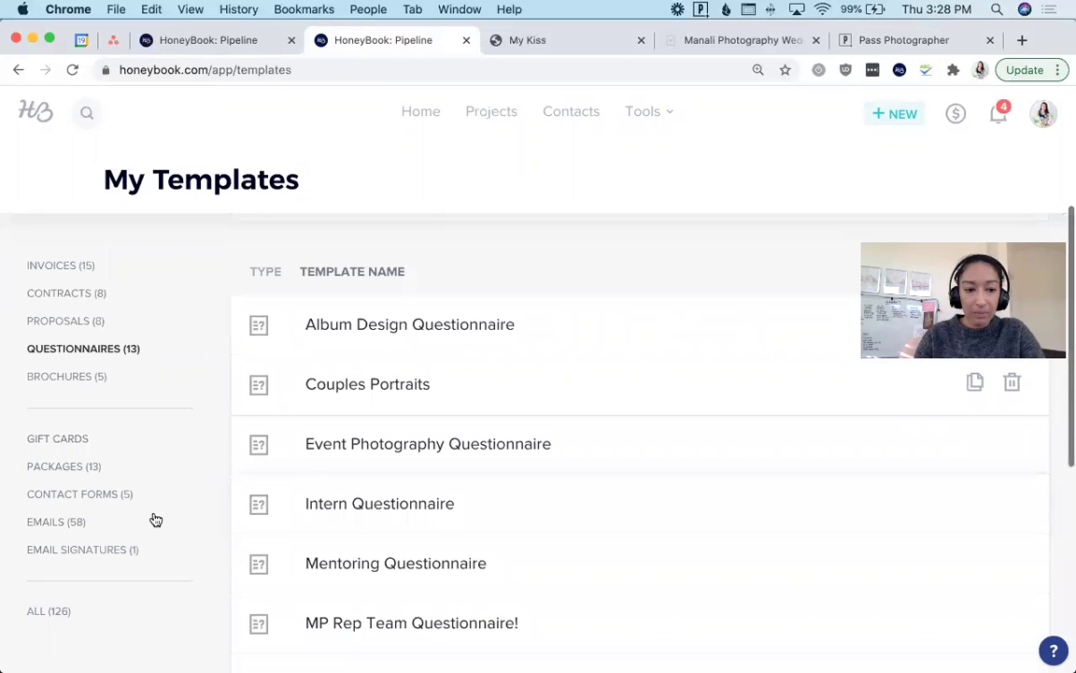
left_click(151, 518)
scroll(402, 412, "down", 3)
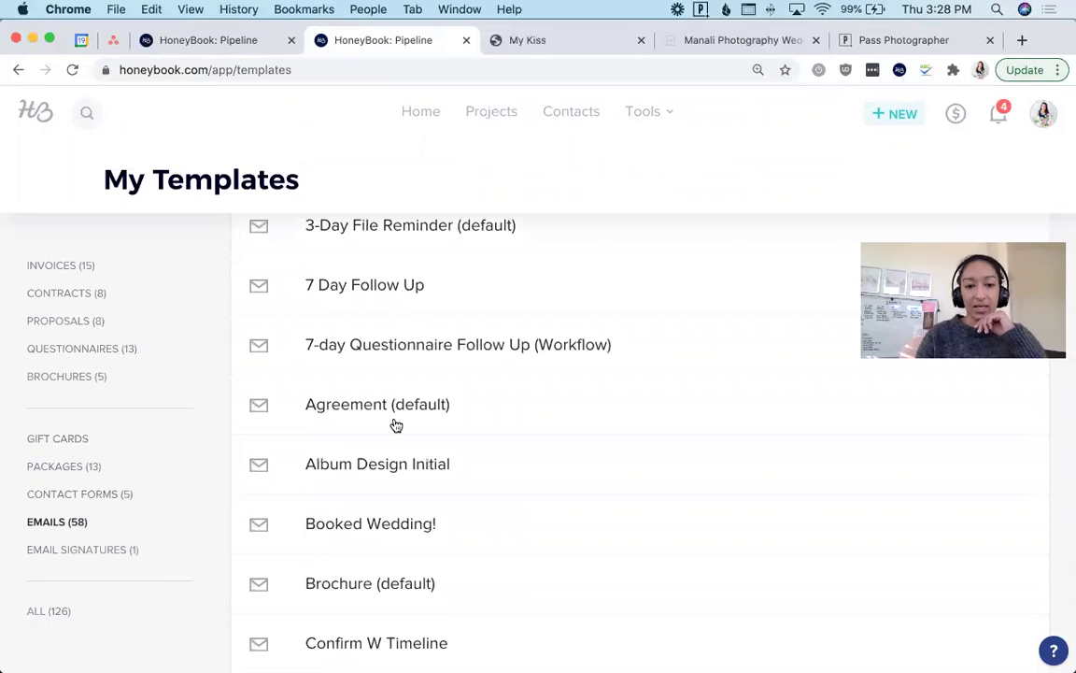
left_click(405, 465)
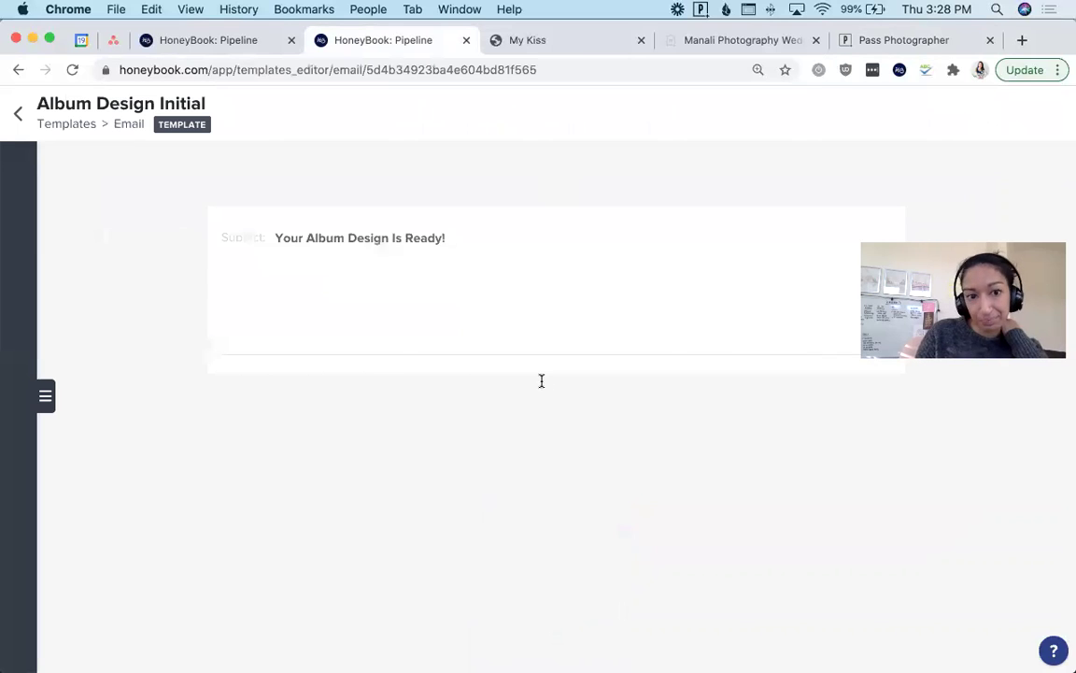
Read the greeting and highlight the opening paragraph about the album design link and credentials
scroll(542, 381, "up", 3)
scroll(538, 377, "up", 2)
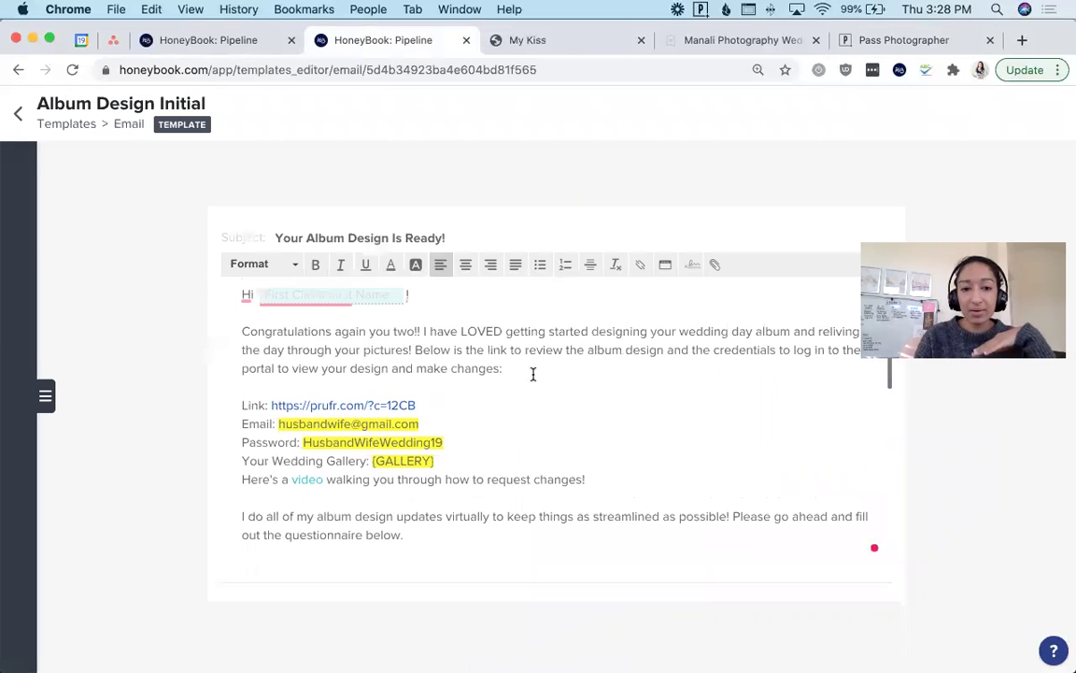
left_click_drag(461, 334, 602, 366)
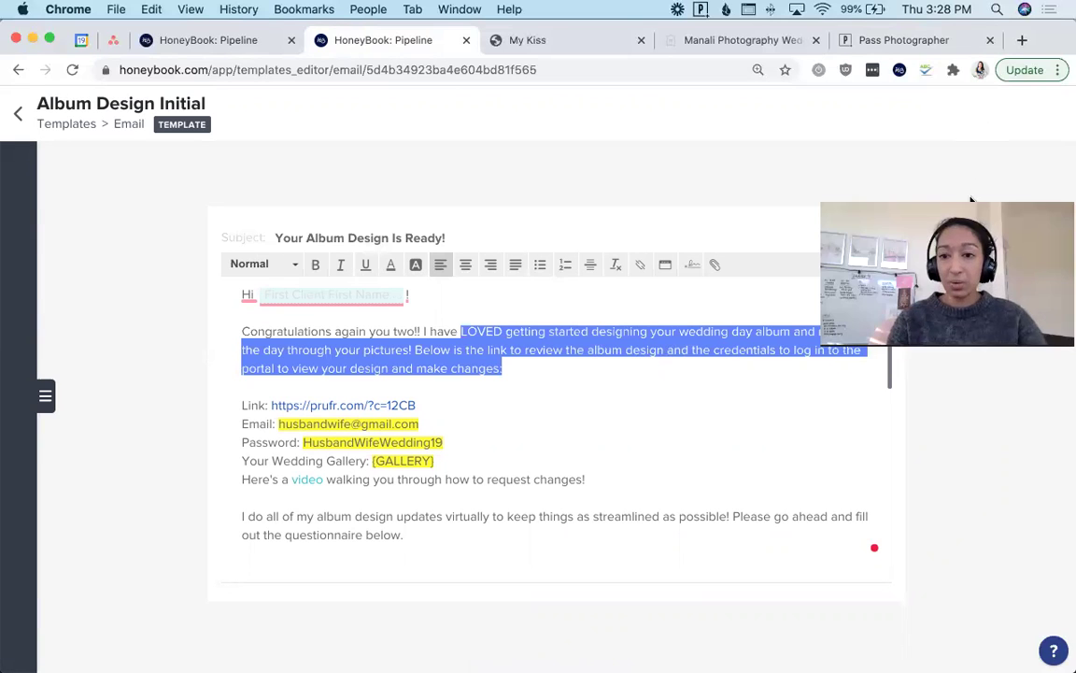
left_click(676, 411)
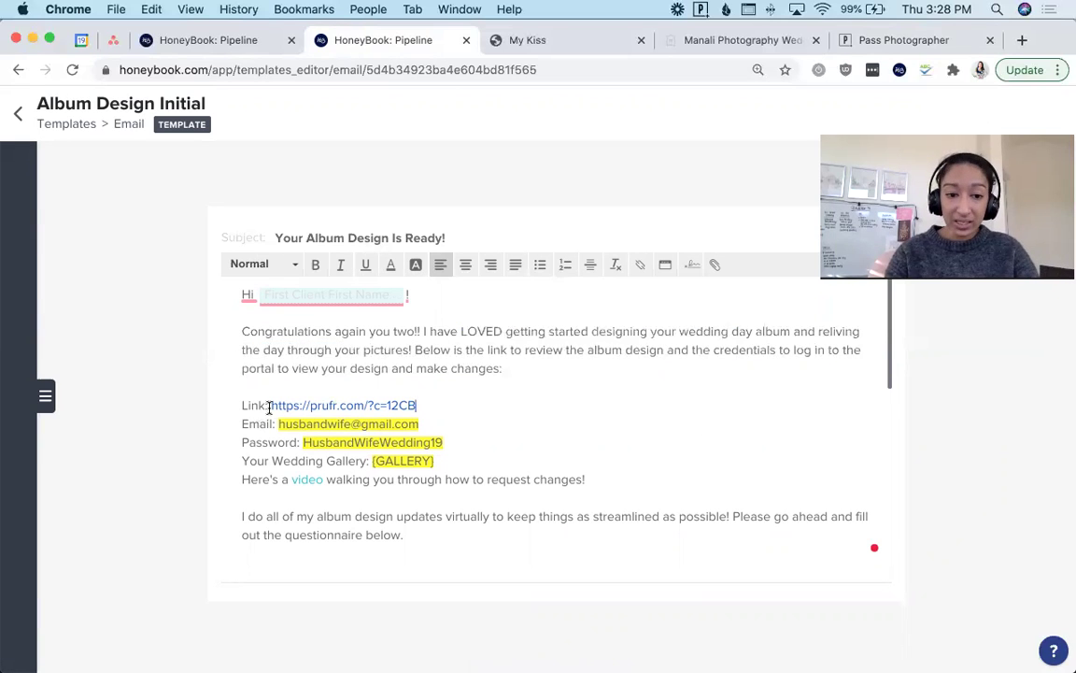
Copy the prufr.com link from the email template and highlight the login details and gallery placeholder beneath it
double_click(343, 405)
right_click(343, 405)
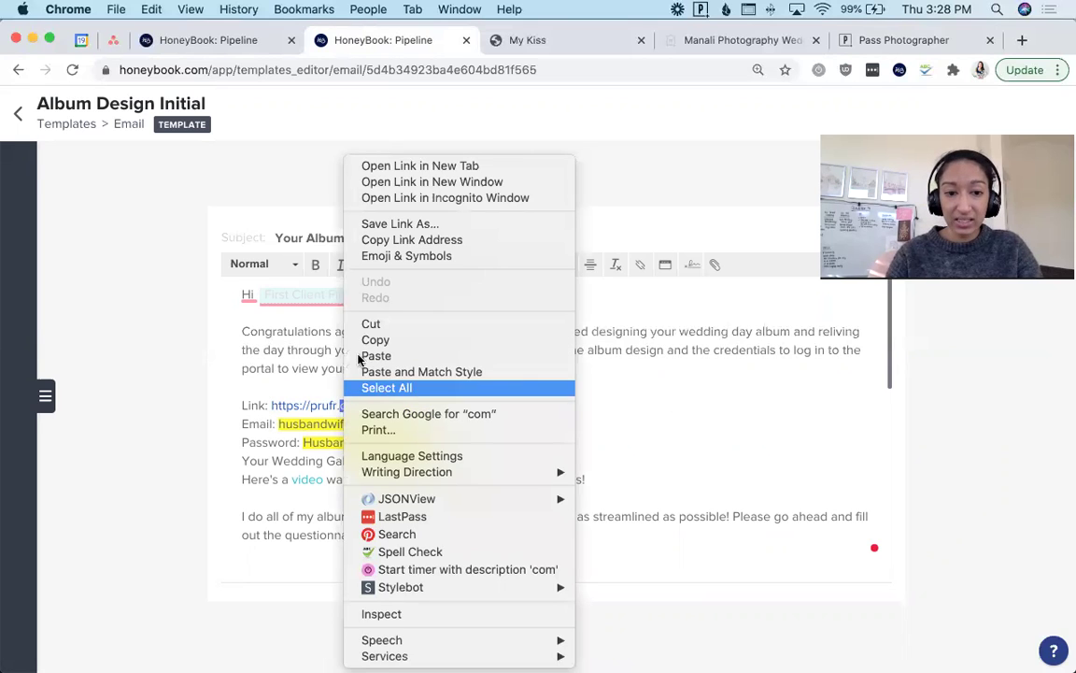
left_click(281, 408)
left_click_drag(272, 408, 430, 405)
key("super+c")
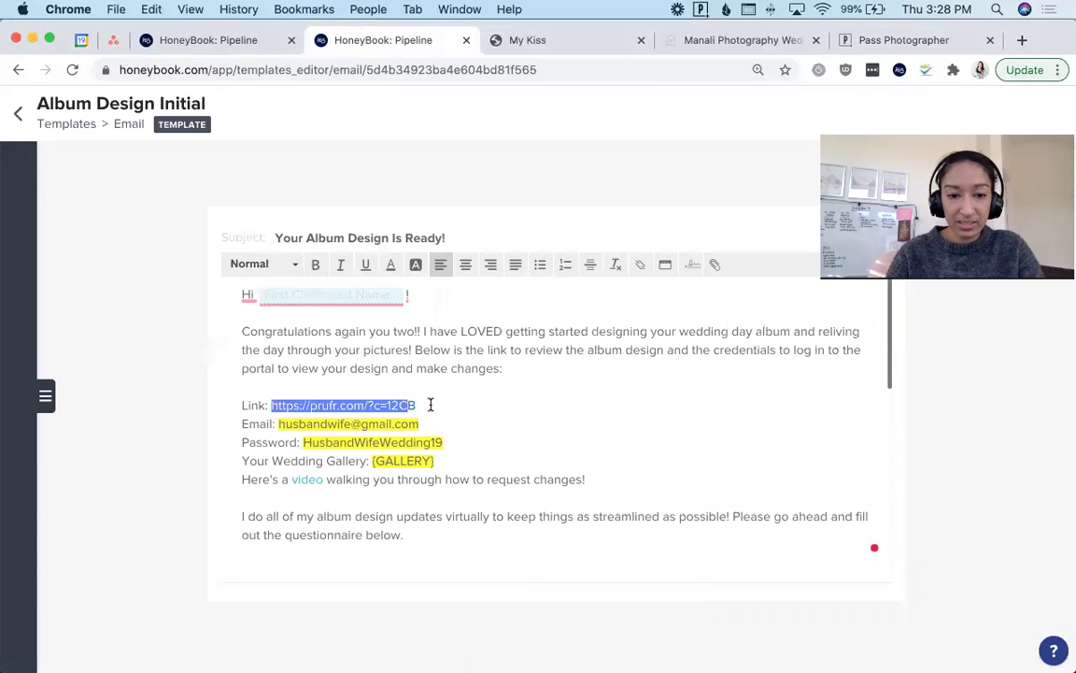
left_click_drag(241, 425, 374, 461)
left_click(443, 460)
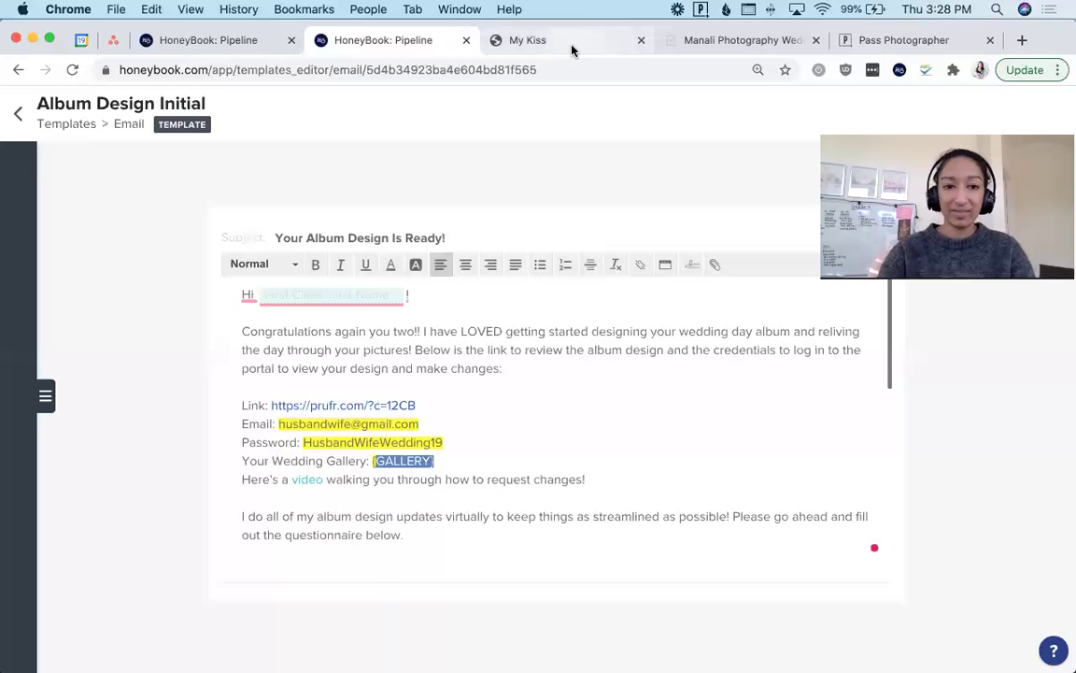
Open the copied prufr.com link in a new tab, place that tab beside the HoneyBook ones, and log in with the prefilled credentials
key("super+t")
key("super+v")
key("Return")
left_click_drag(925, 42, 474, 50)
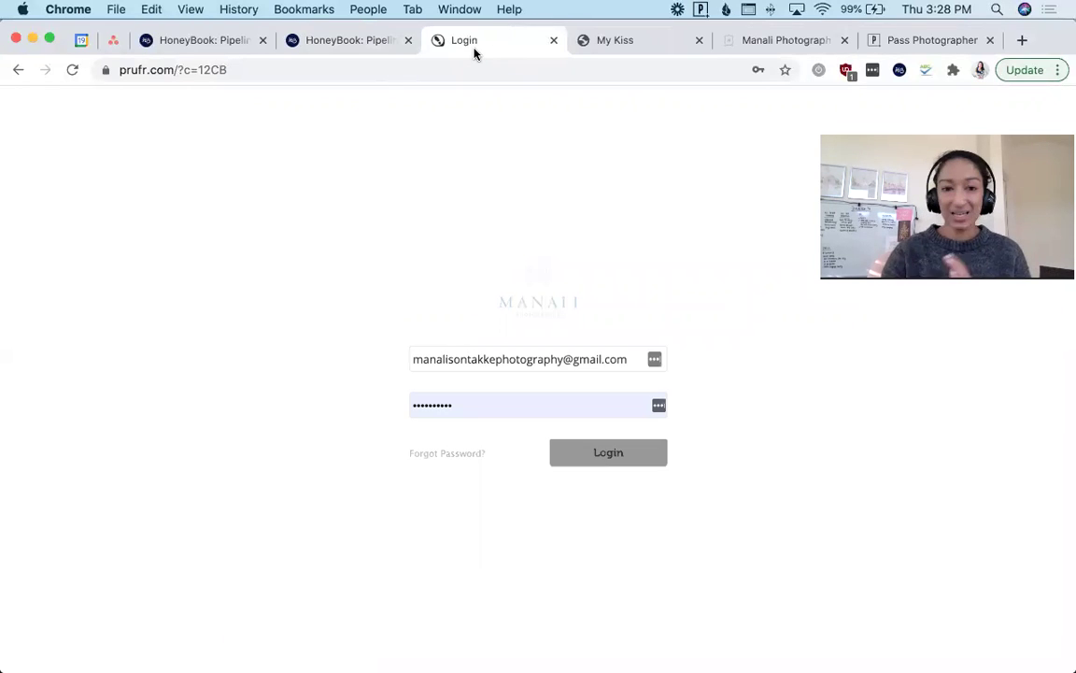
left_click(603, 452)
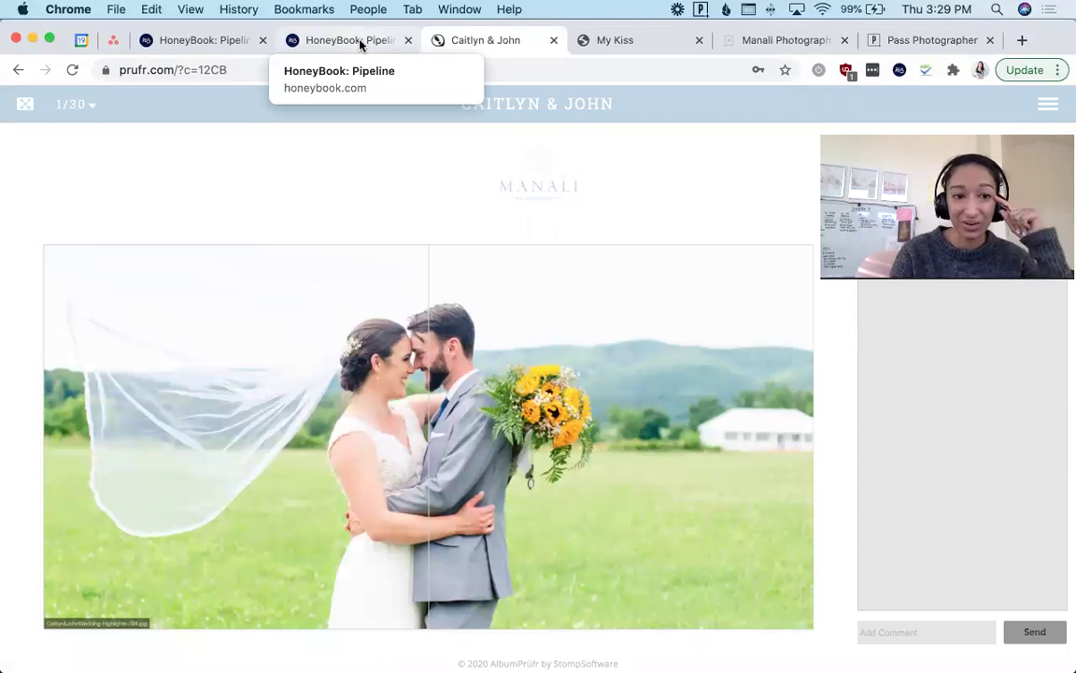
Return to the Album Design Initial email and review the lines on the walkthrough video, the questionnaire and the first revision deadline
left_click(360, 44)
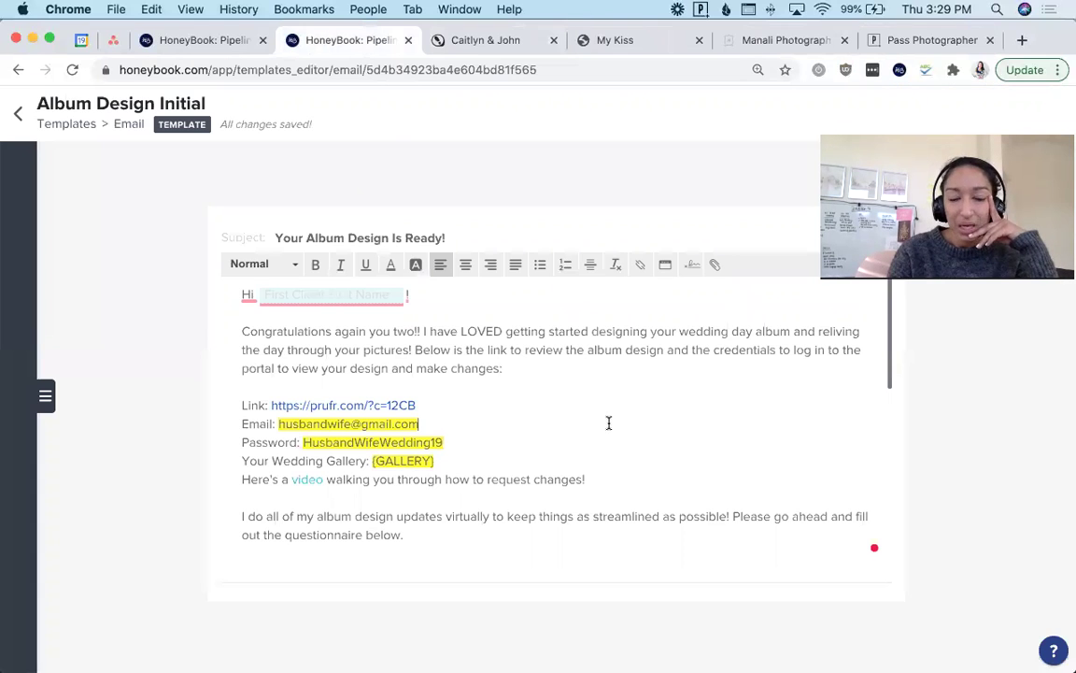
scroll(608, 423, "down", 1)
scroll(608, 423, "down", 3)
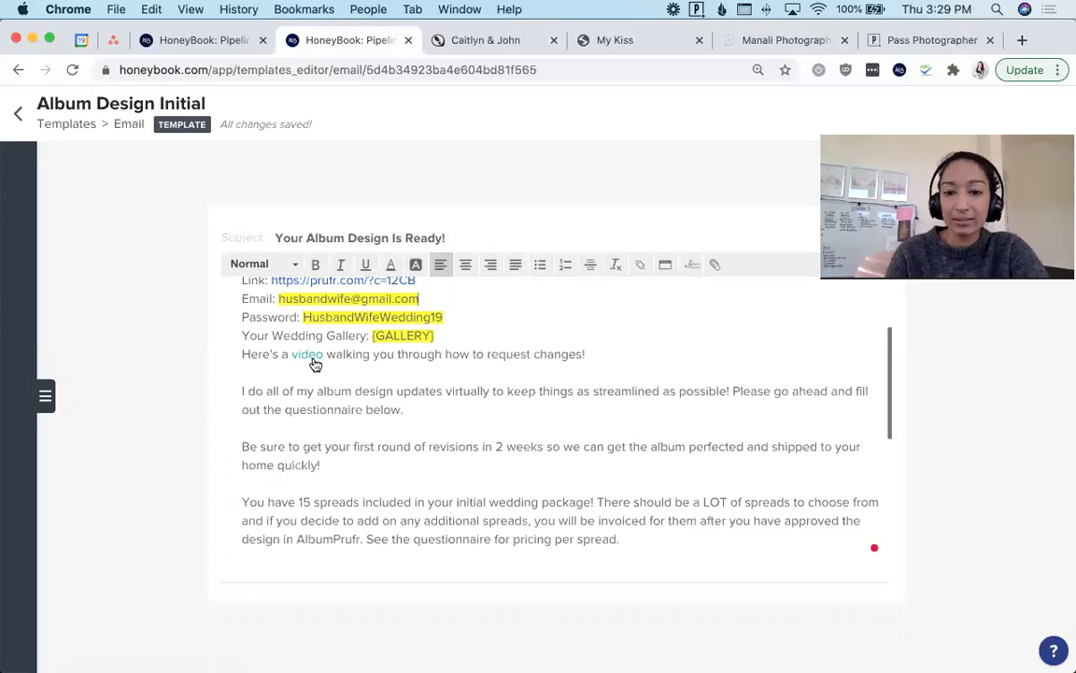
triple_click(374, 388)
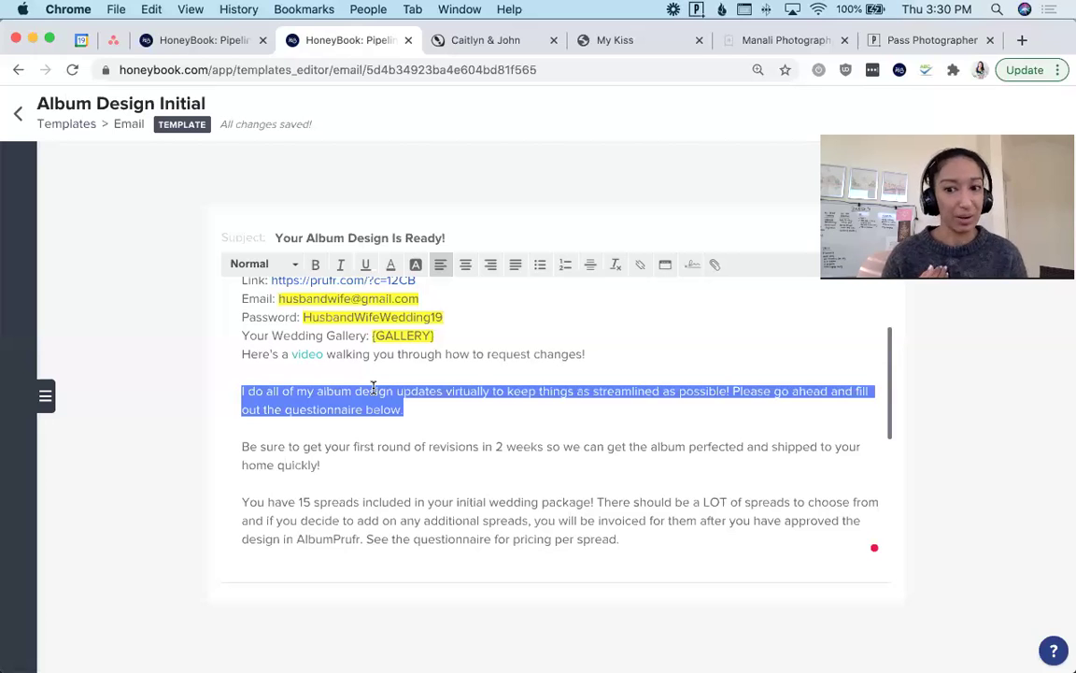
scroll(373, 387, "down", 2)
left_click(372, 387)
triple_click(337, 359)
left_click(391, 395)
left_click_drag(232, 356, 424, 401)
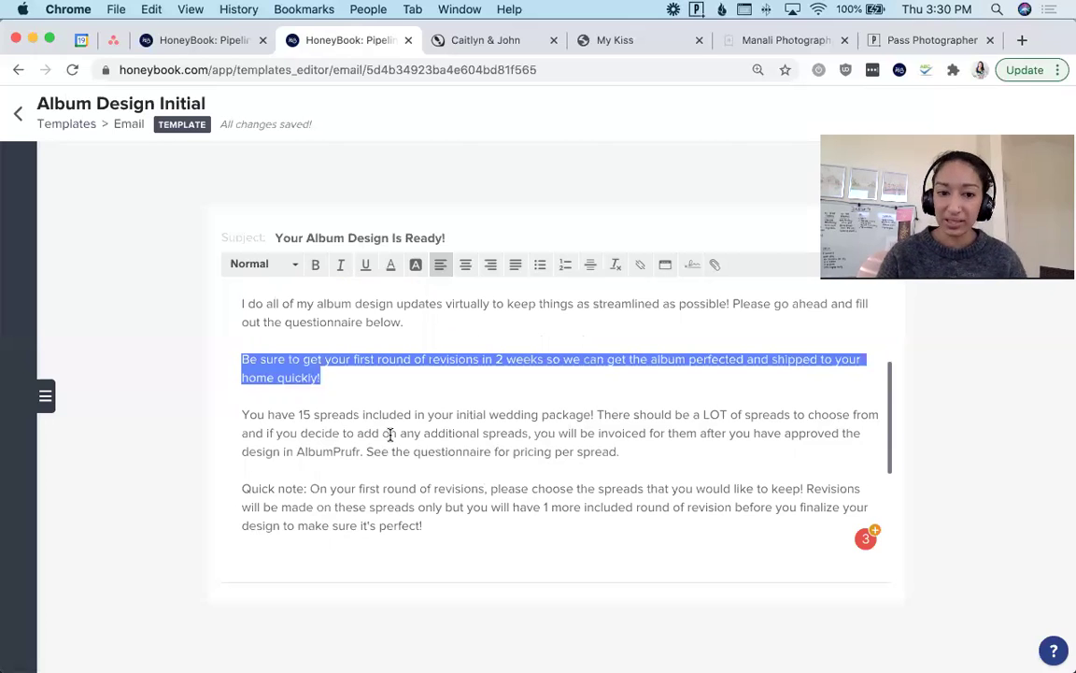
Examine the email paragraph on included spreads and invoicing for additional spreads, highlighting its text
scroll(390, 434, "down", 2)
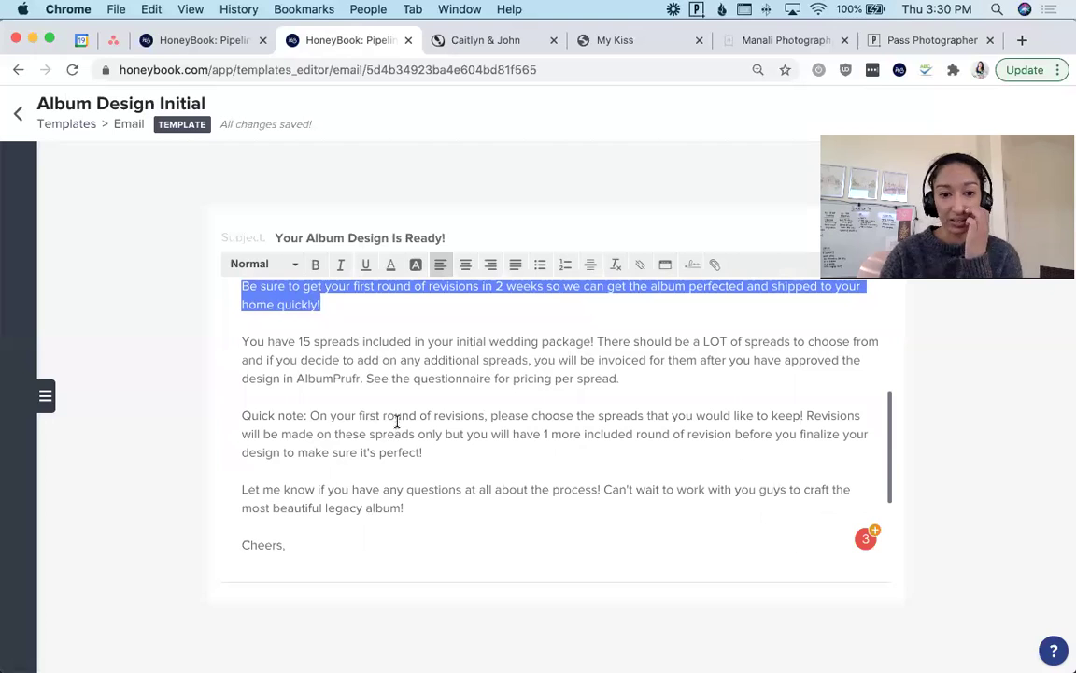
left_click(385, 359)
left_click(244, 341)
left_click(673, 387, "shift")
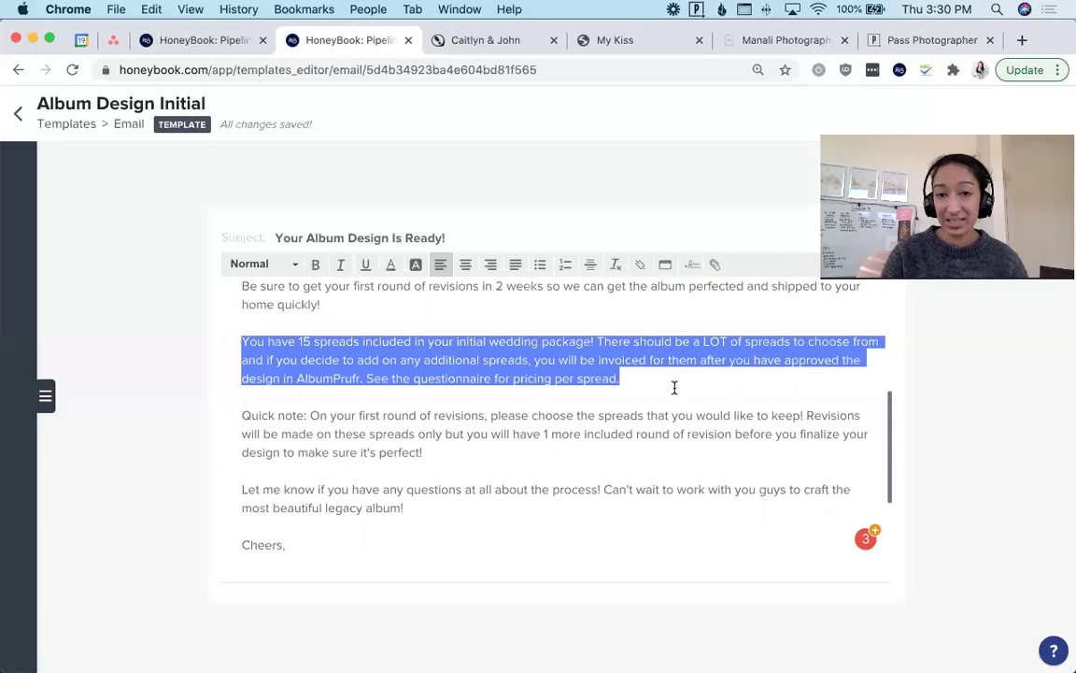
triple_click(674, 406)
triple_click(540, 355)
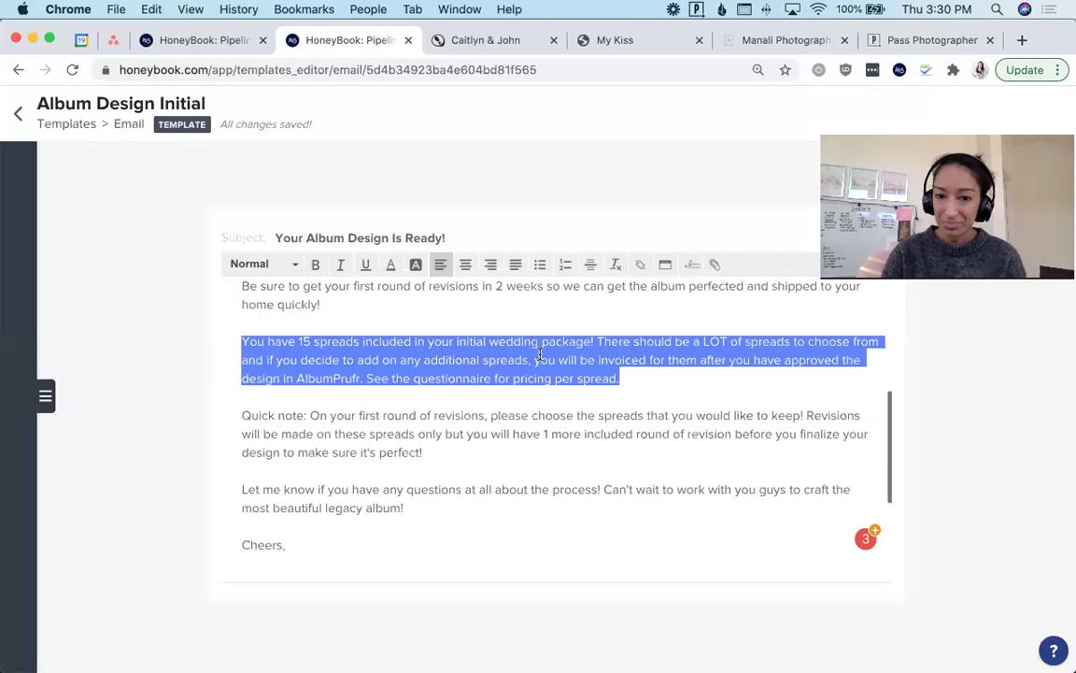
scroll(540, 355, "up", 1)
scroll(540, 355, "down", 3)
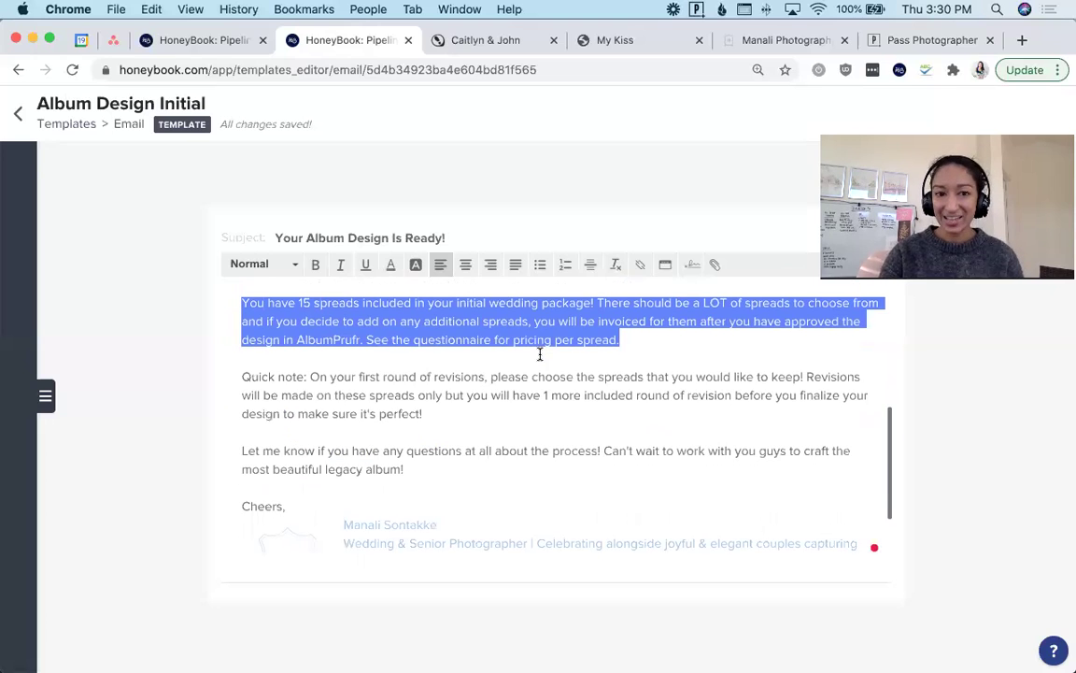
scroll(540, 355, "up", 1)
left_click(540, 355)
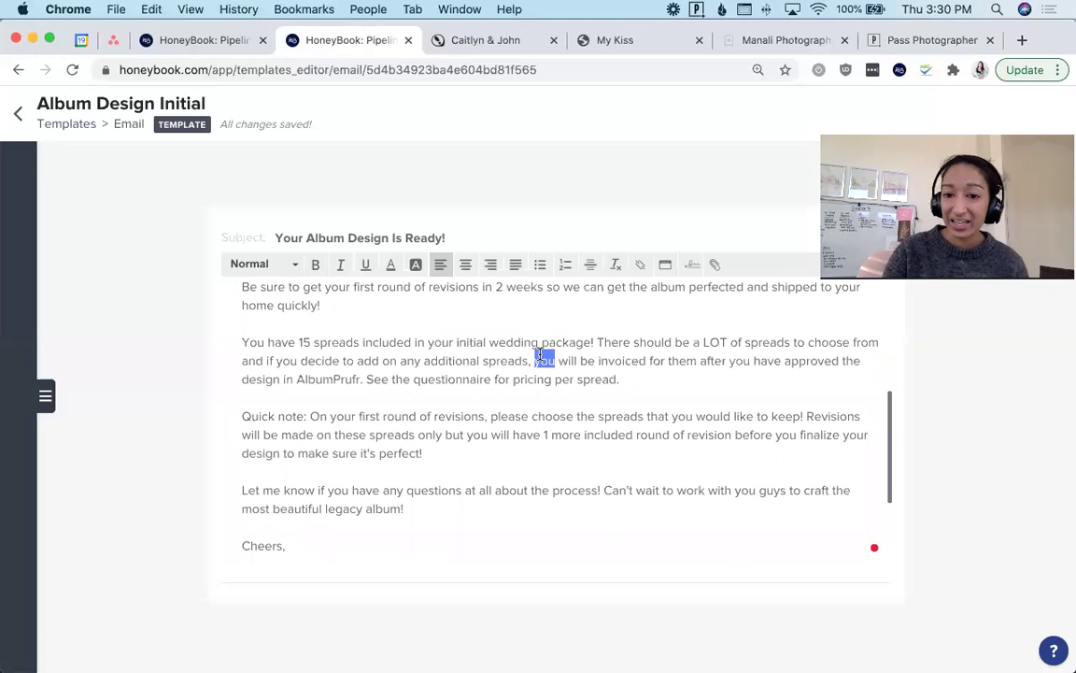
left_click_drag(599, 345, 666, 386)
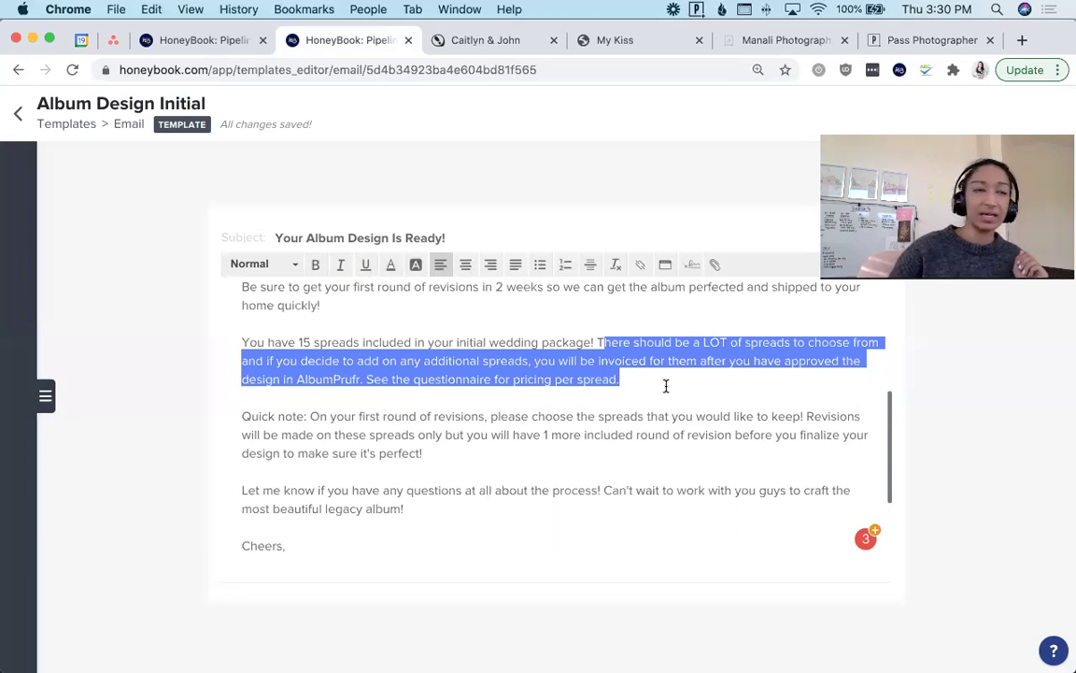
left_click_drag(596, 345, 644, 368)
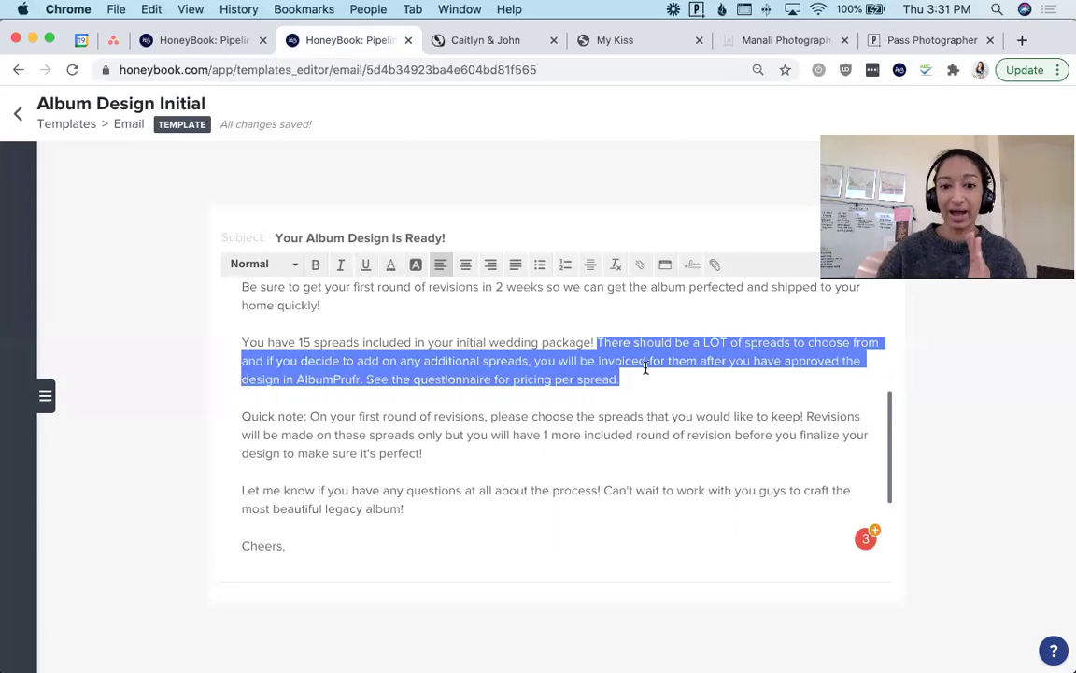
left_click(645, 416)
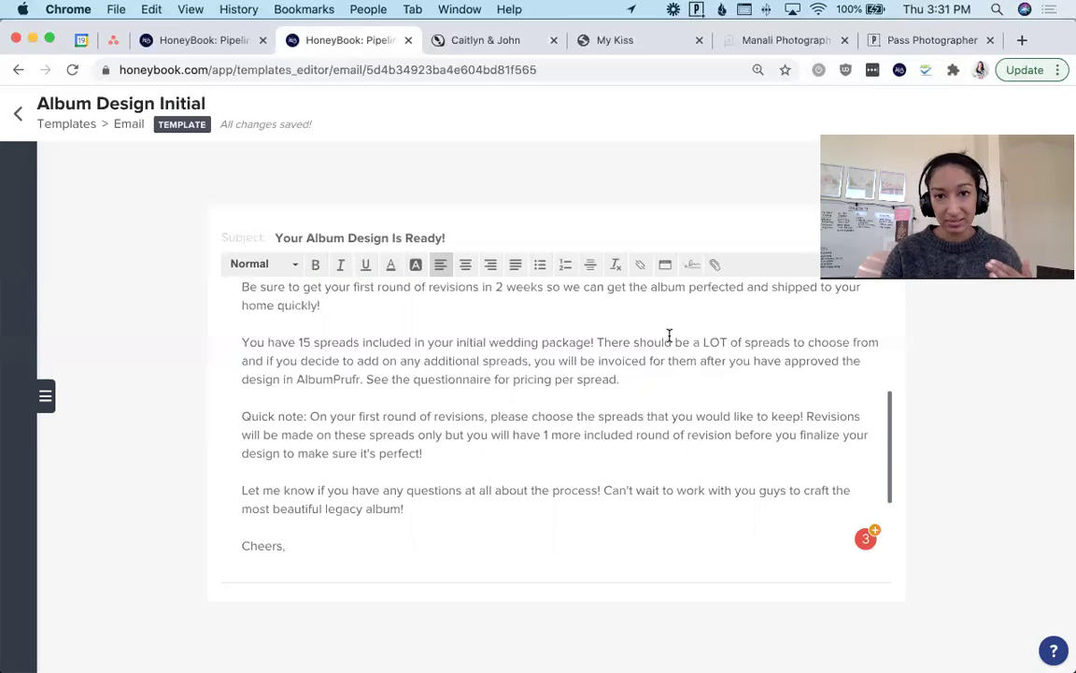
Review the email's quick note on revision rounds, its closing lines and the signature
scroll(668, 338, "down", 3)
scroll(666, 348, "up", 3)
left_click_drag(403, 327, 612, 394)
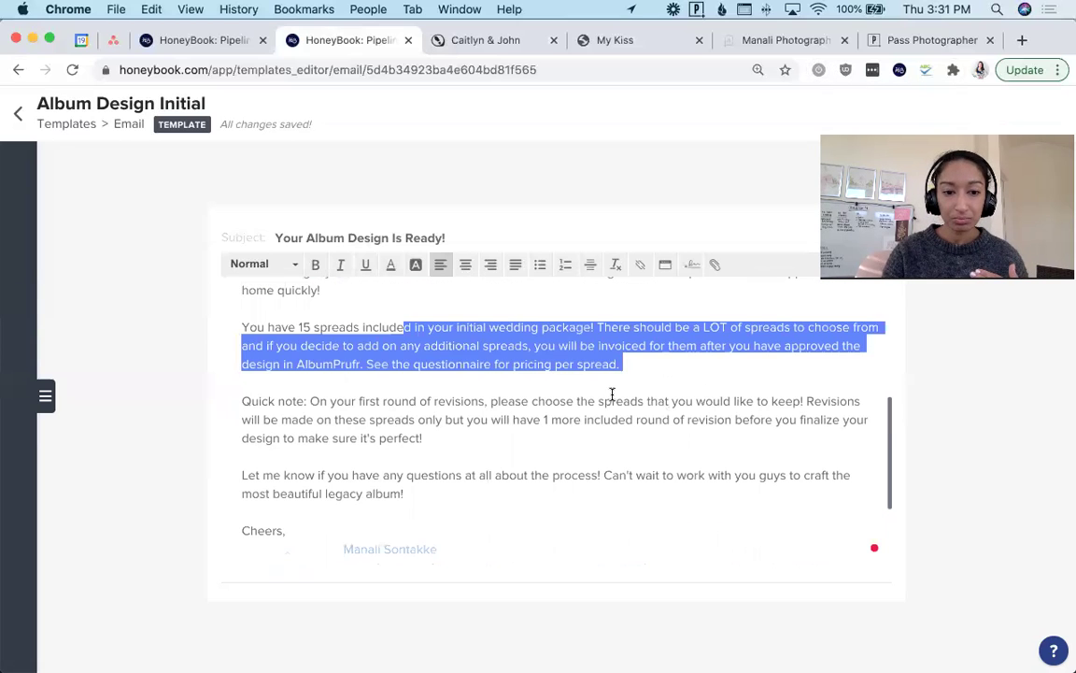
triple_click(589, 433)
scroll(591, 432, "down", 1)
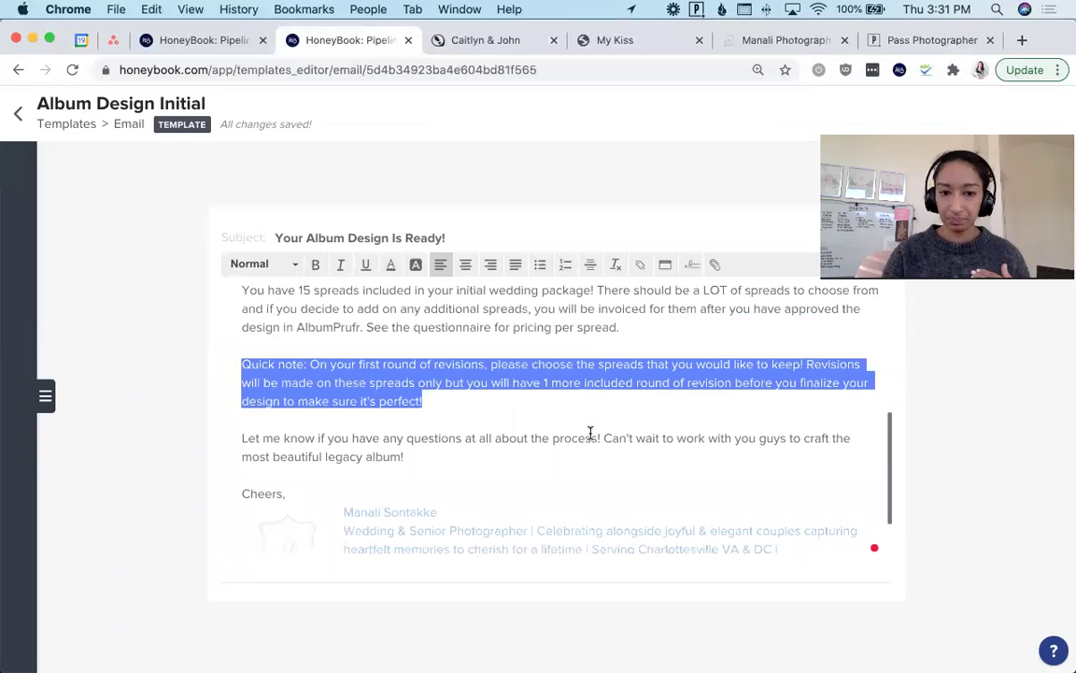
scroll(590, 433, "down", 1)
left_click_drag(366, 348, 628, 450)
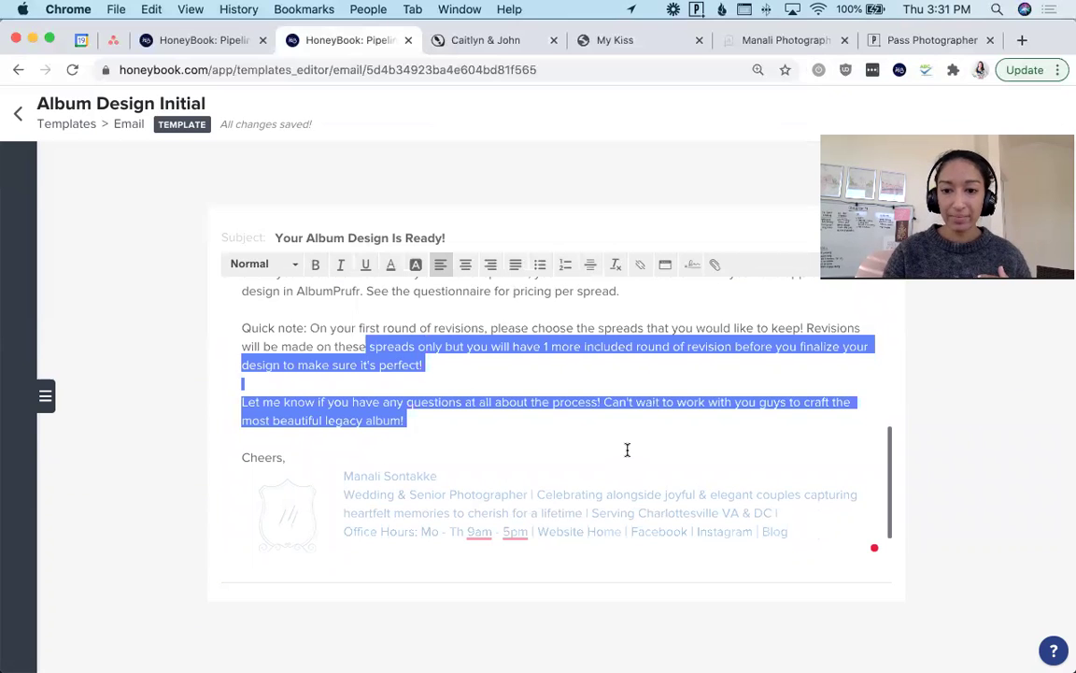
left_click(627, 450)
scroll(605, 476, "up", 2)
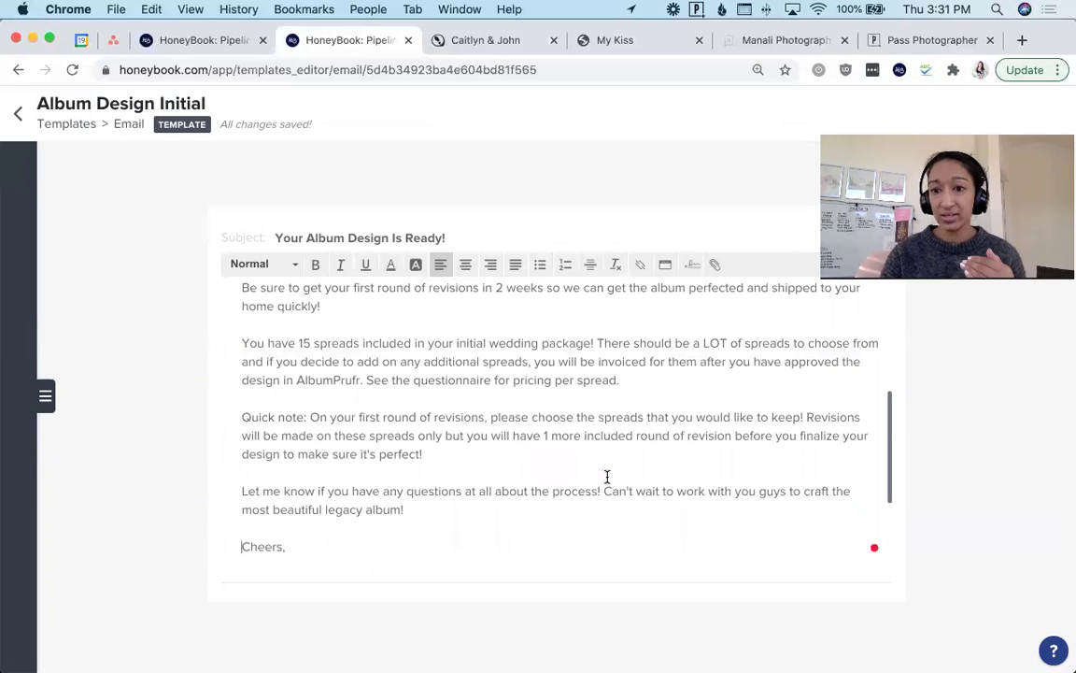
Switch to the Album Design Questionnaire and review its welcome message and the reminder about included spreads and revision rounds
left_click(193, 52)
scroll(497, 342, "down", 1)
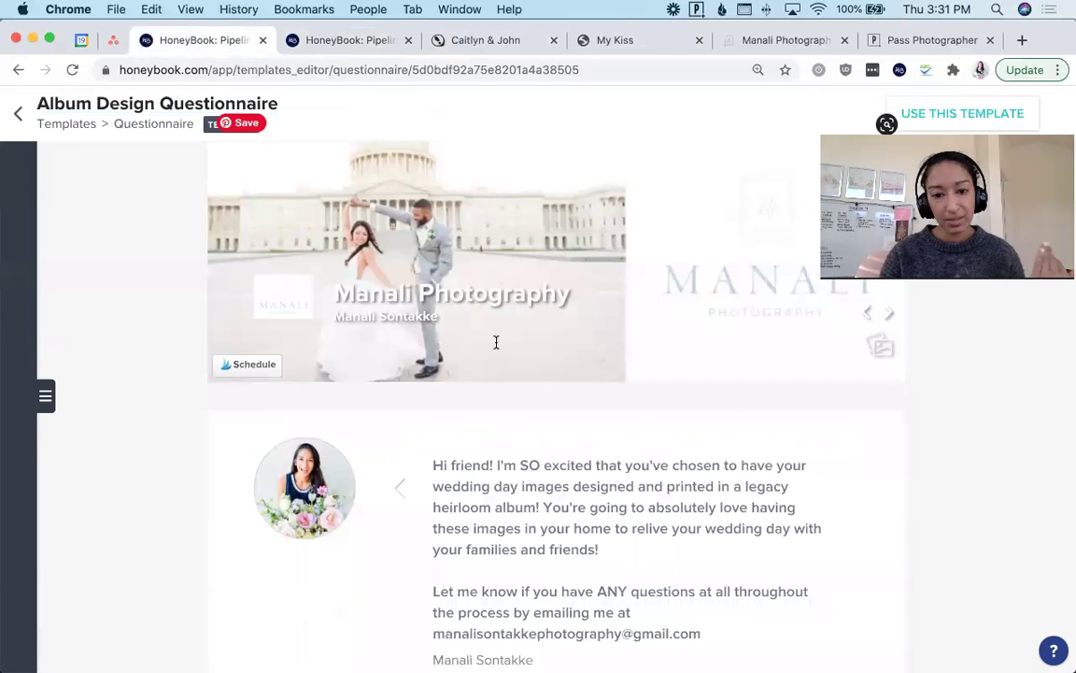
scroll(284, 519, "down", 3)
scroll(284, 515, "down", 2)
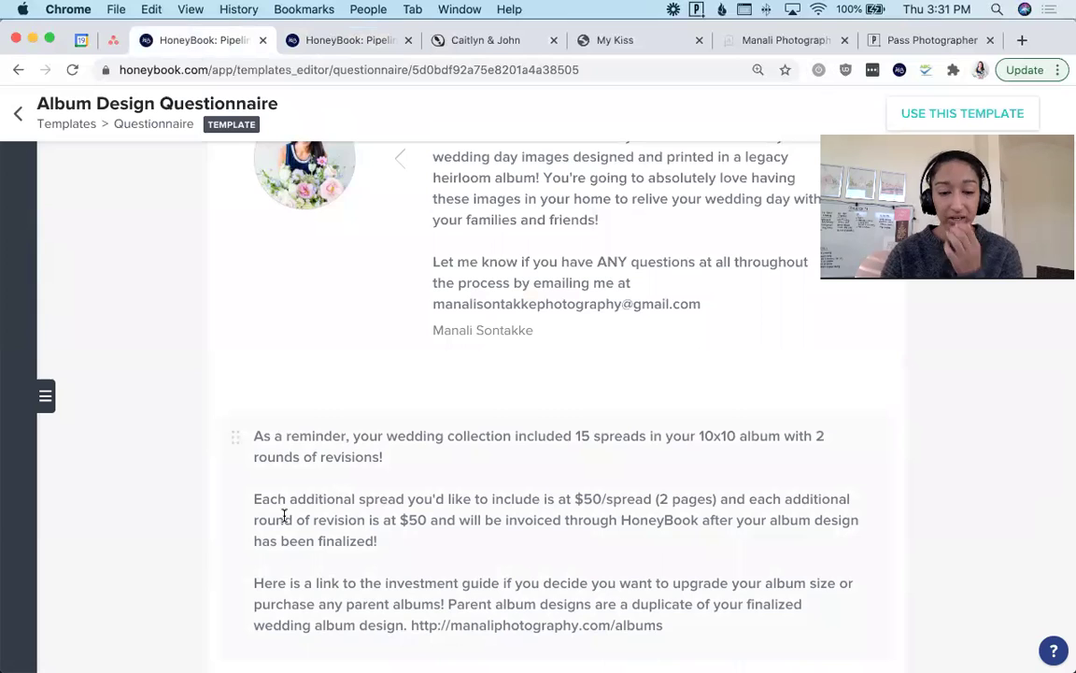
scroll(271, 448, "down", 1)
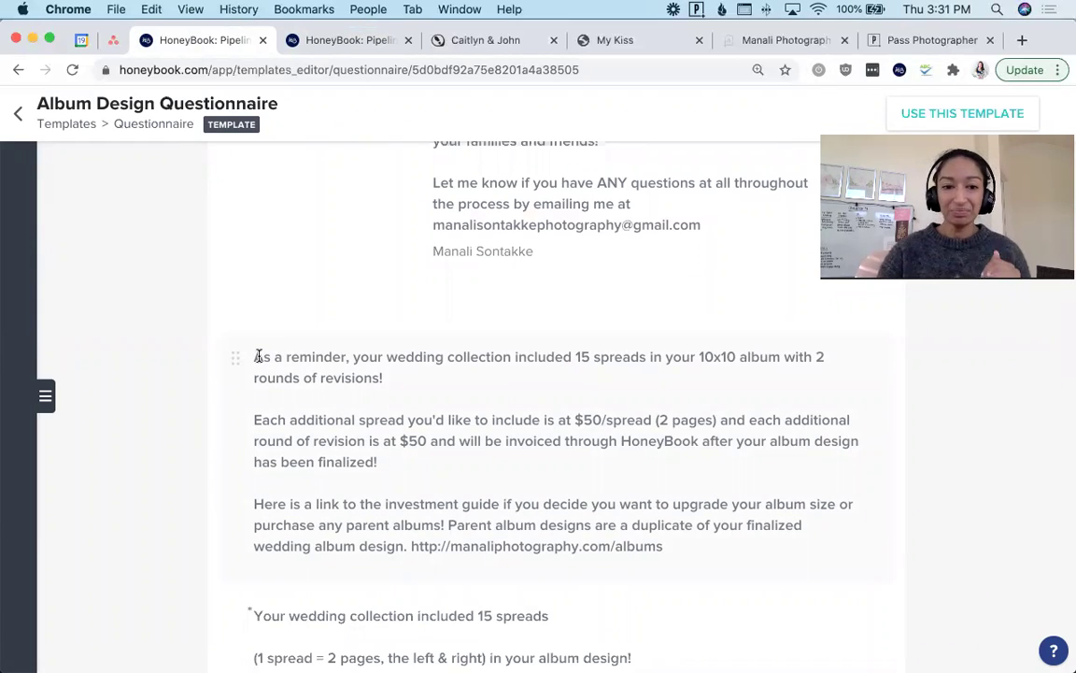
scroll(420, 362, "down", 1)
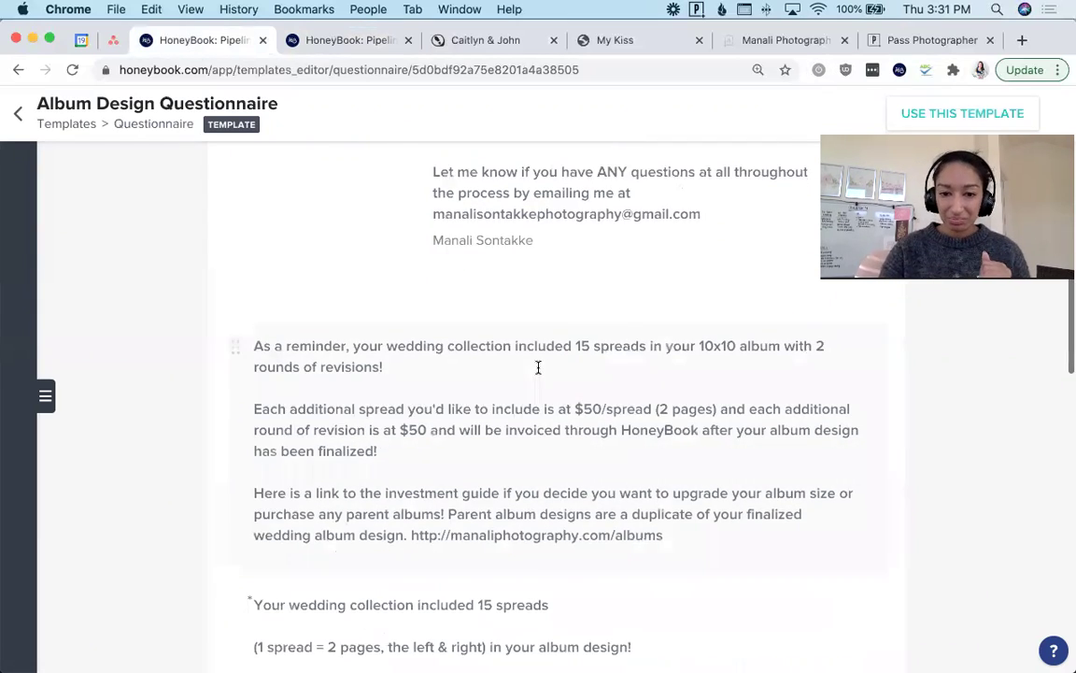
Highlight the questionnaire paragraph on additional spread and revision pricing, focusing on the part about invoicing through HoneyBook
triple_click(570, 404)
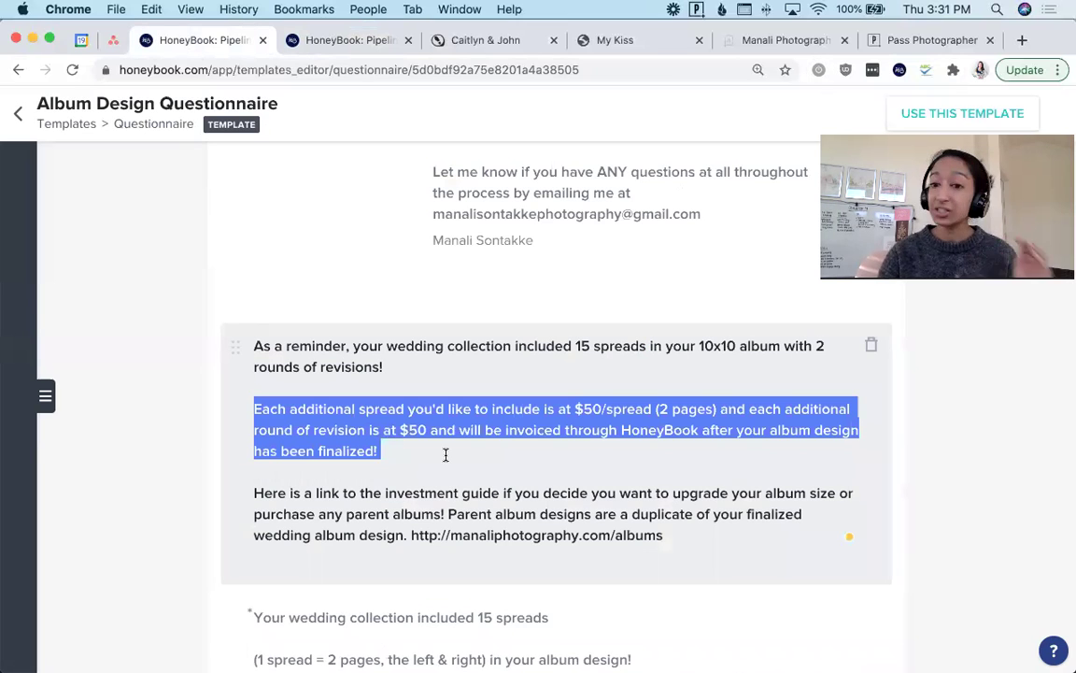
scroll(446, 455, "down", 2)
left_click(427, 345)
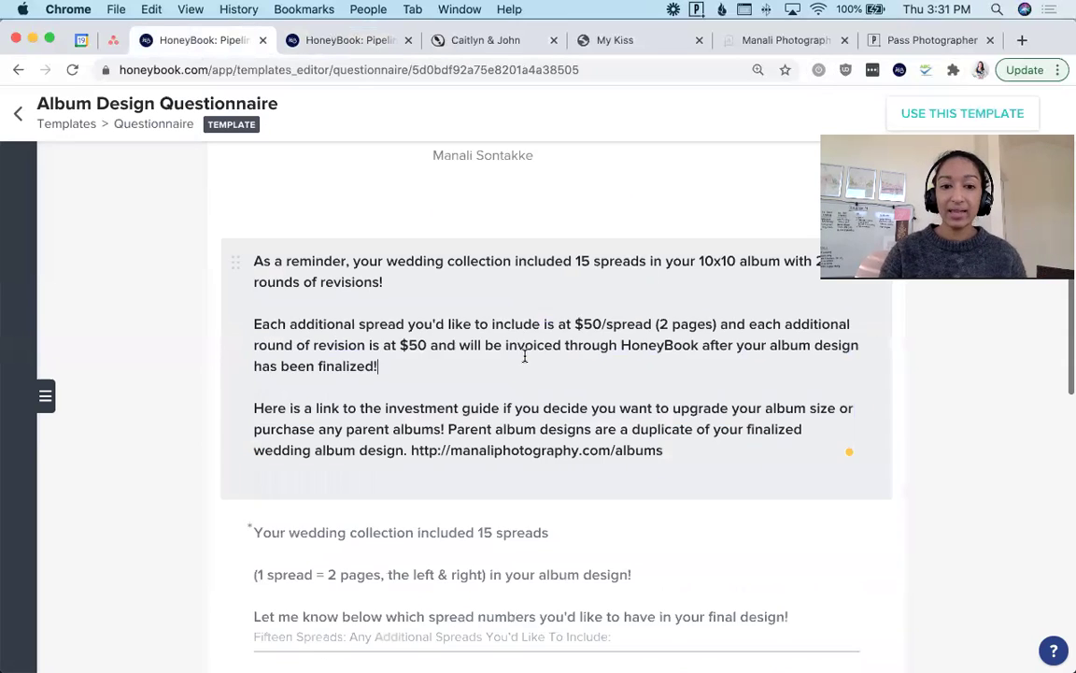
left_click(702, 371, "shift")
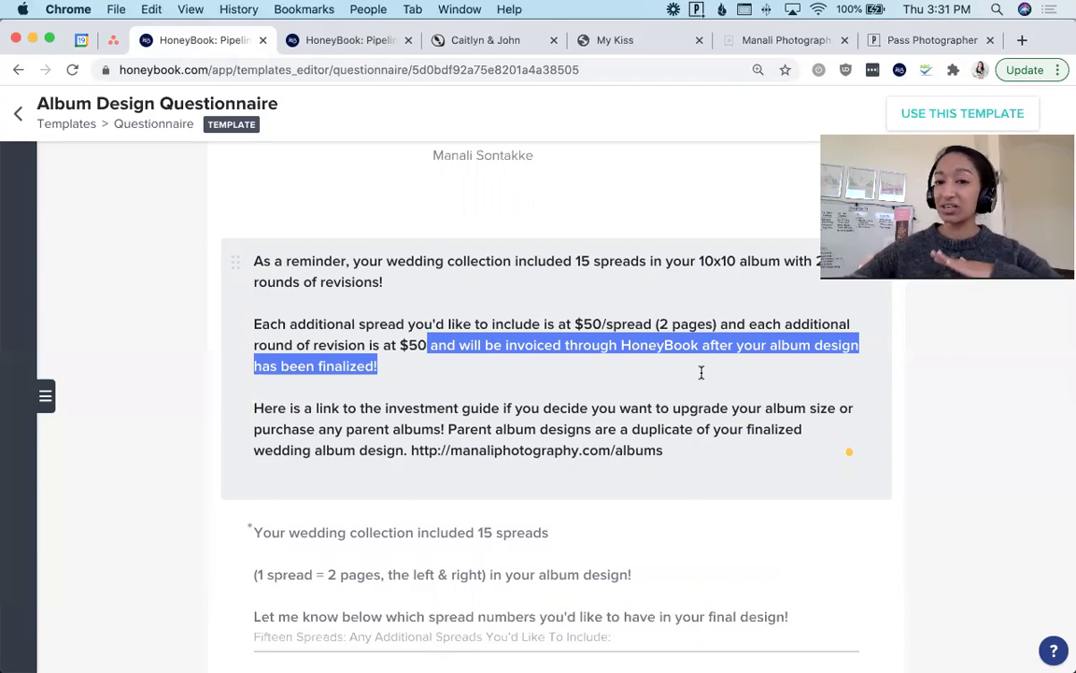
Examine the paragraph on the investment guide, album upgrades and parent albums, highlighting its text
scroll(702, 372, "down", 2)
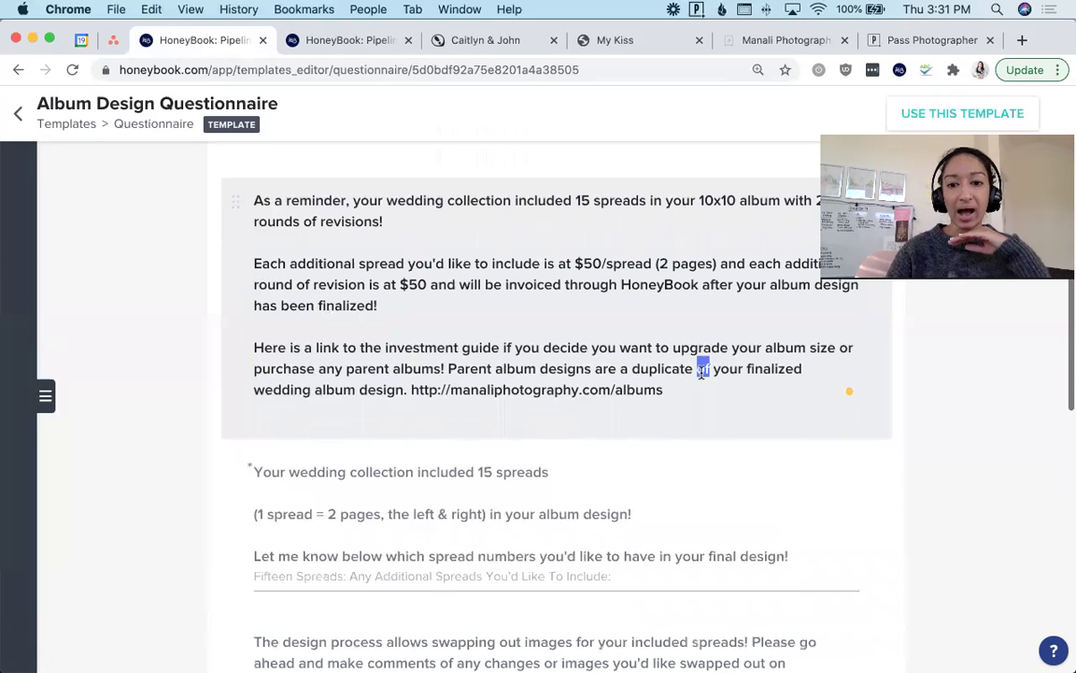
triple_click(702, 371)
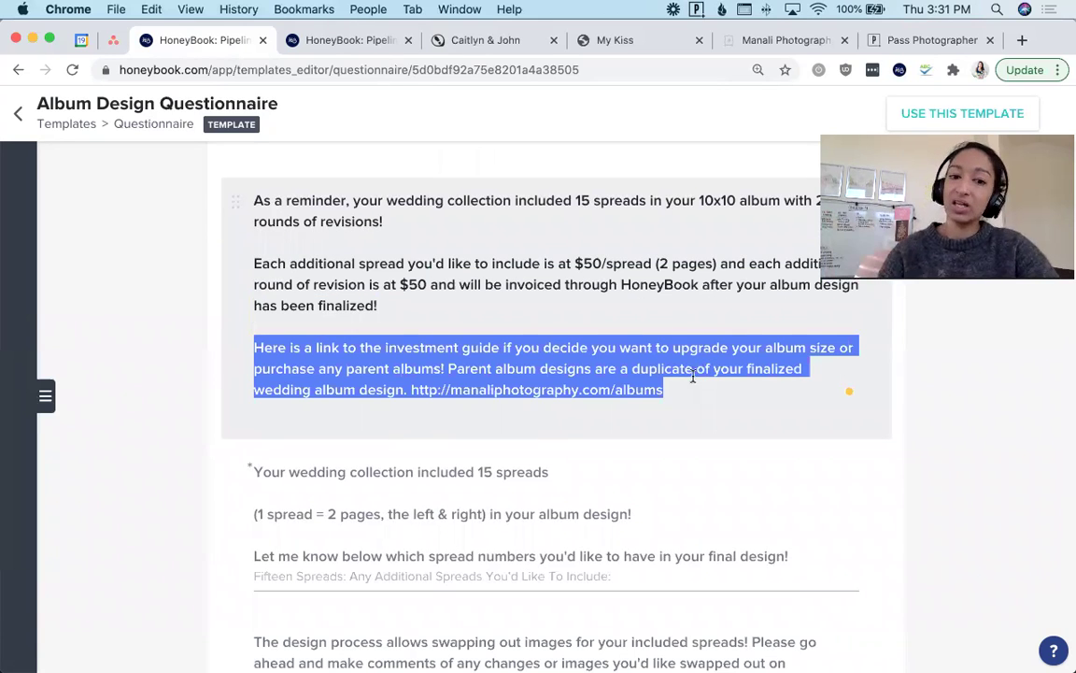
left_click(666, 389)
scroll(648, 361, "down", 1)
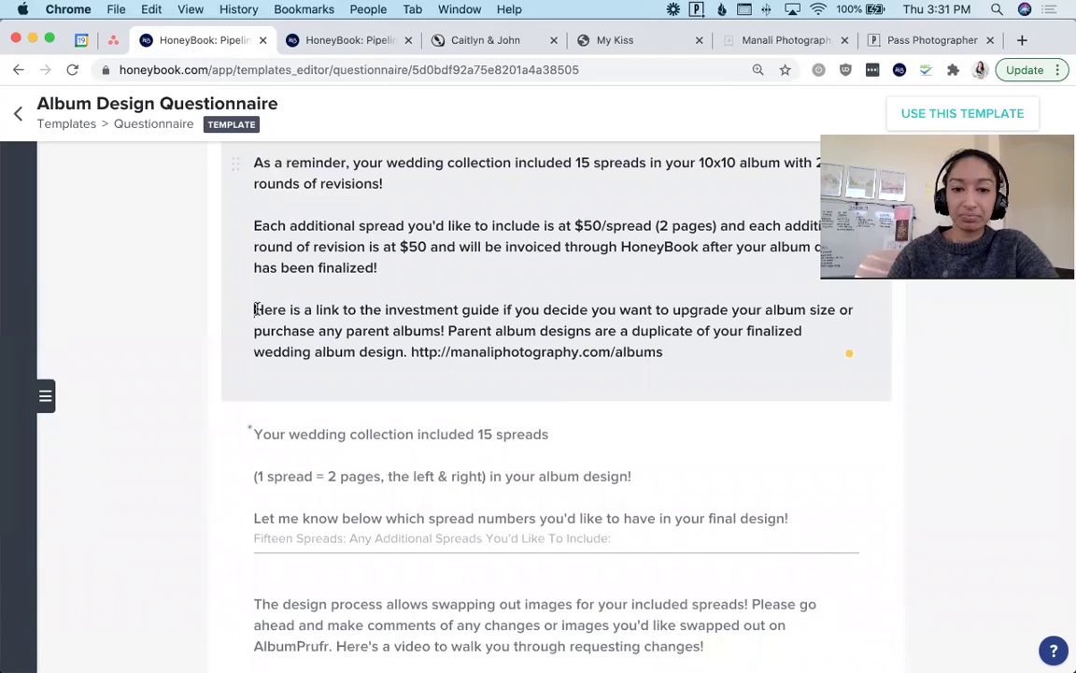
left_click_drag(255, 308, 702, 361)
left_click(669, 344)
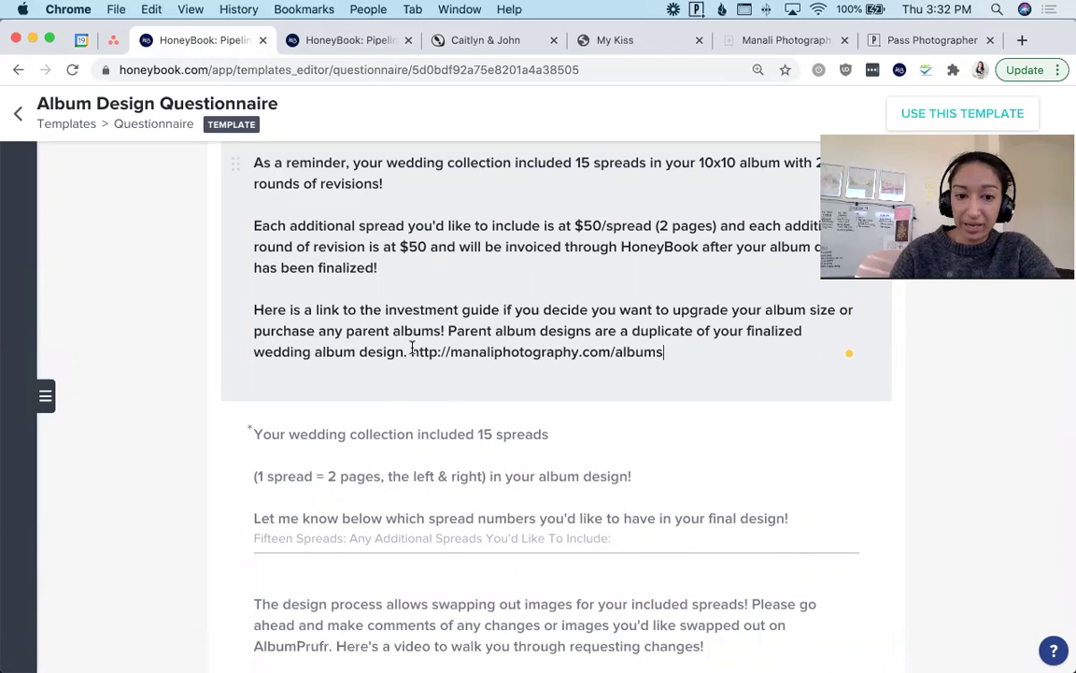
Review the required question on included spreads and highlight the line asking which spread numbers to keep in the final design
scroll(413, 346, "down", 3)
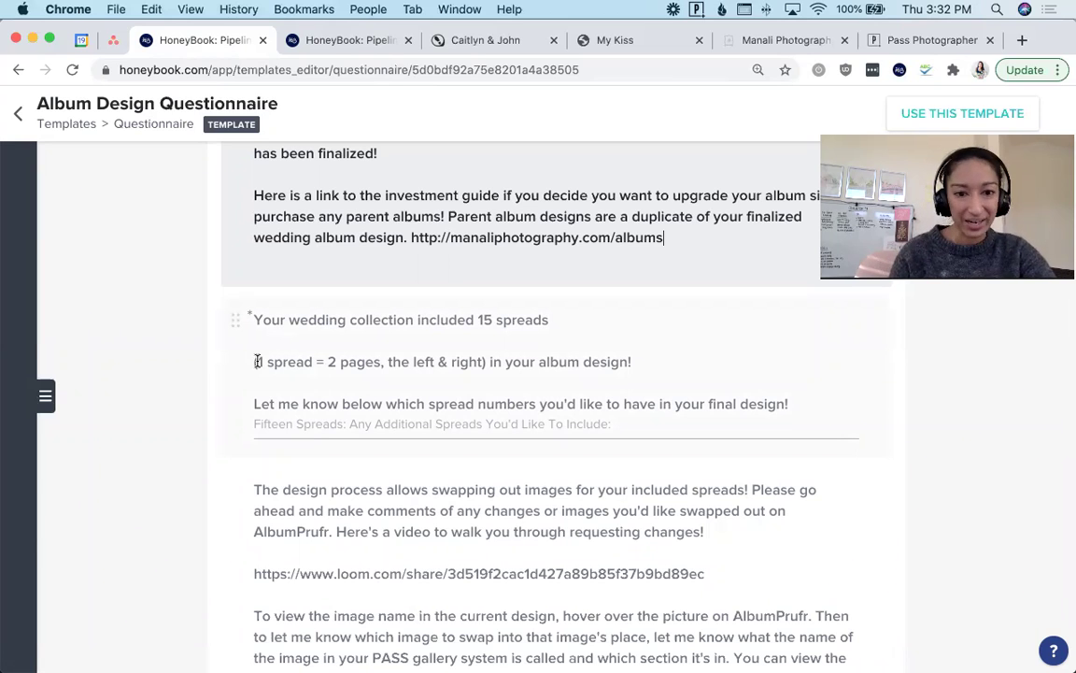
scroll(488, 394, "down", 2)
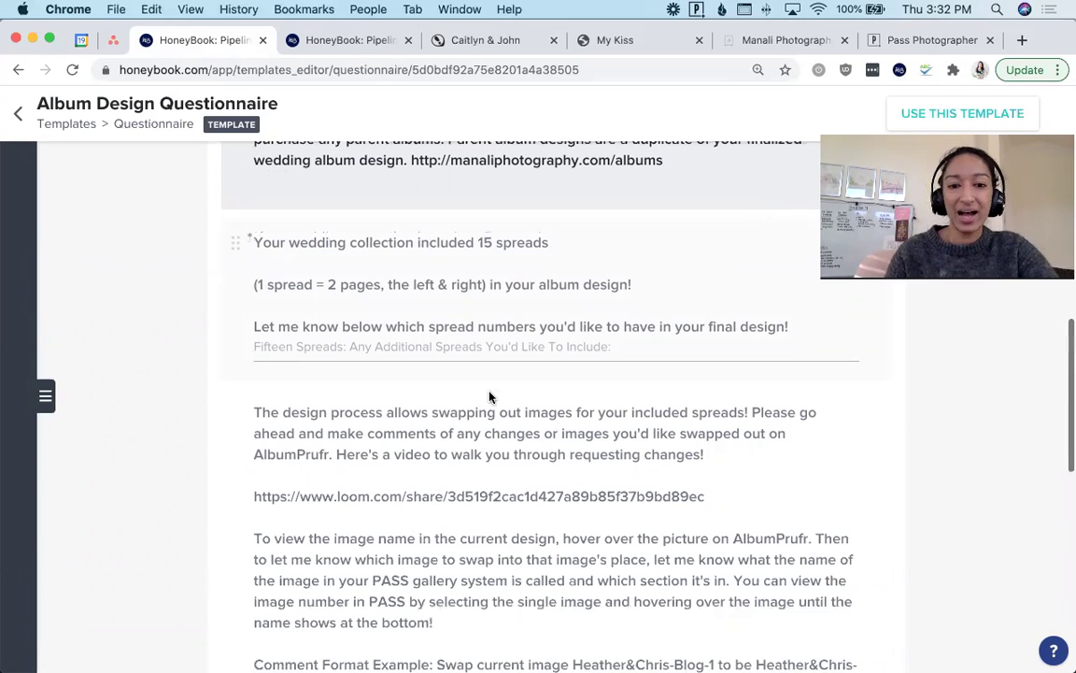
triple_click(457, 344)
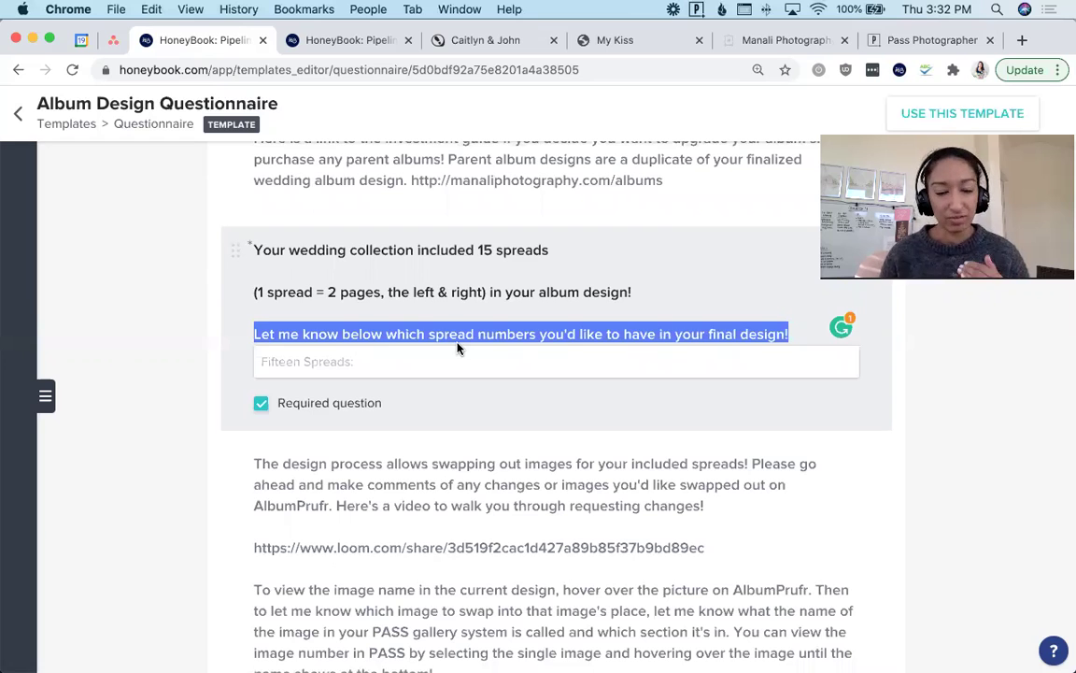
Review the image-swapping instructions for AlbumPrufr, highlighting the Loom walkthrough video link
scroll(458, 348, "down", 3)
left_click(487, 403)
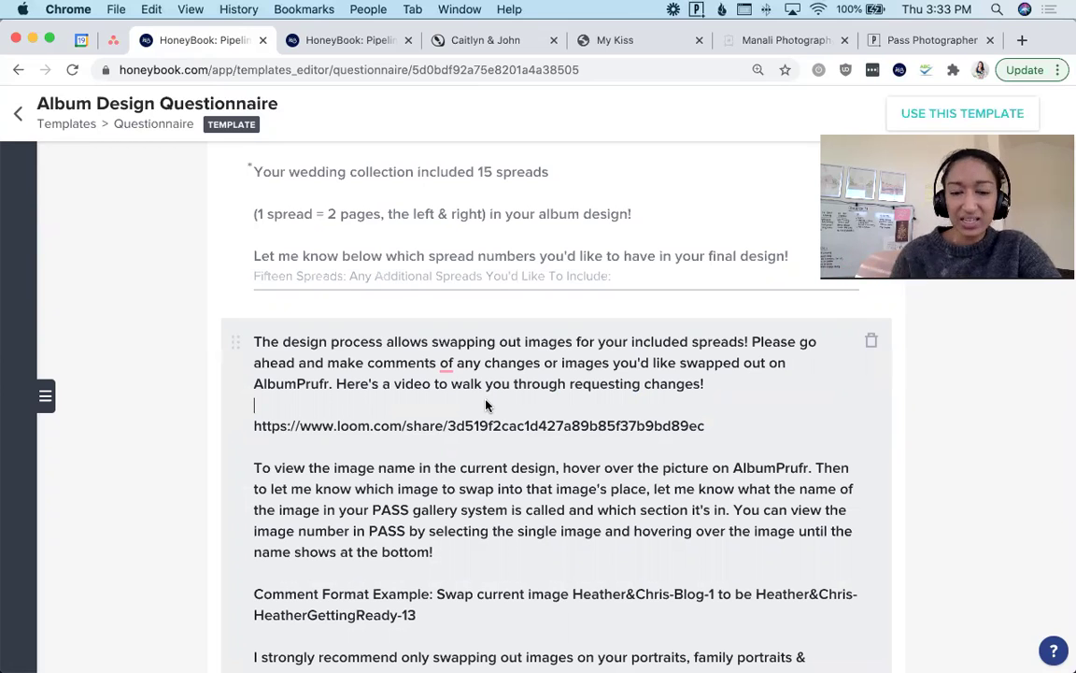
scroll(486, 405, "down", 2)
triple_click(474, 354)
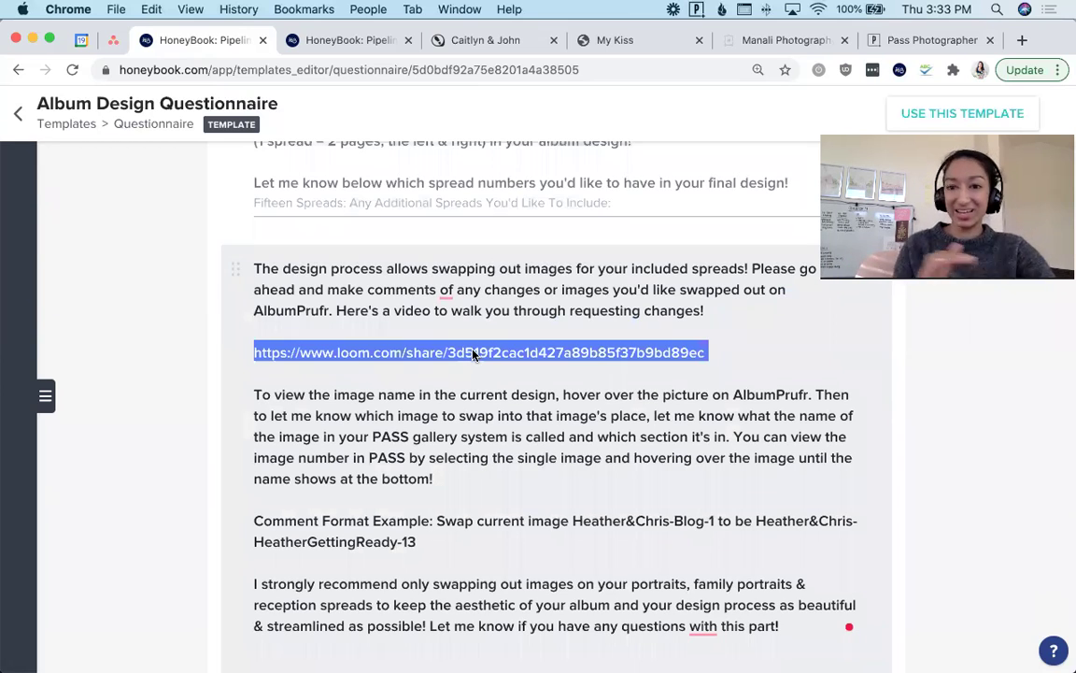
scroll(473, 354, "up", 1)
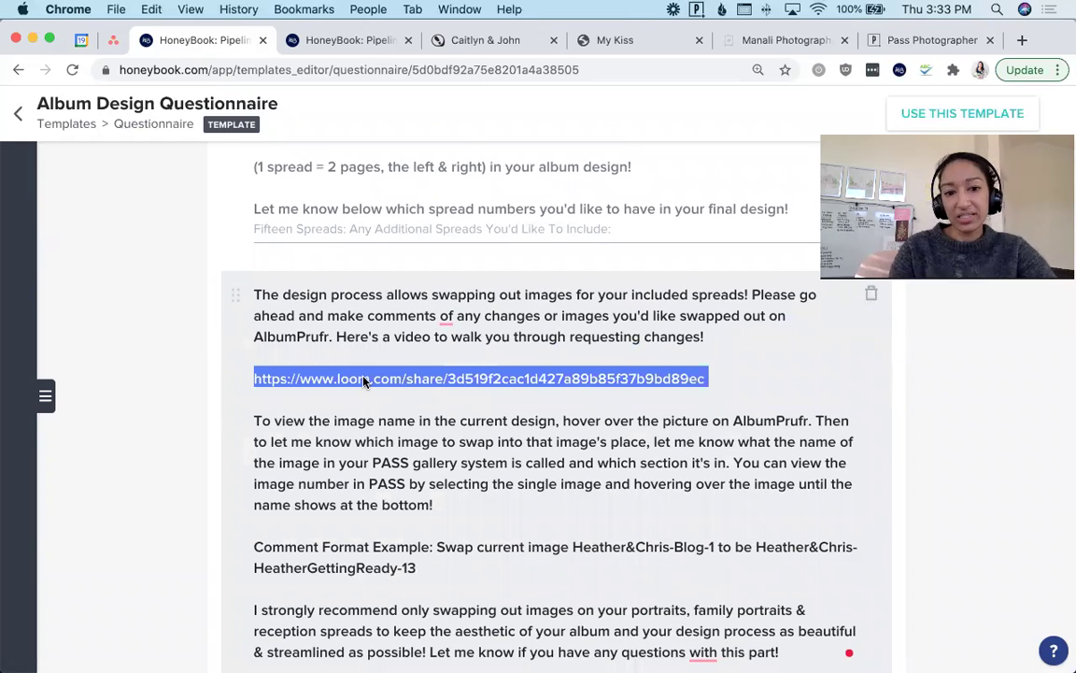
scroll(365, 381, "down", 5)
scroll(365, 382, "down", 1)
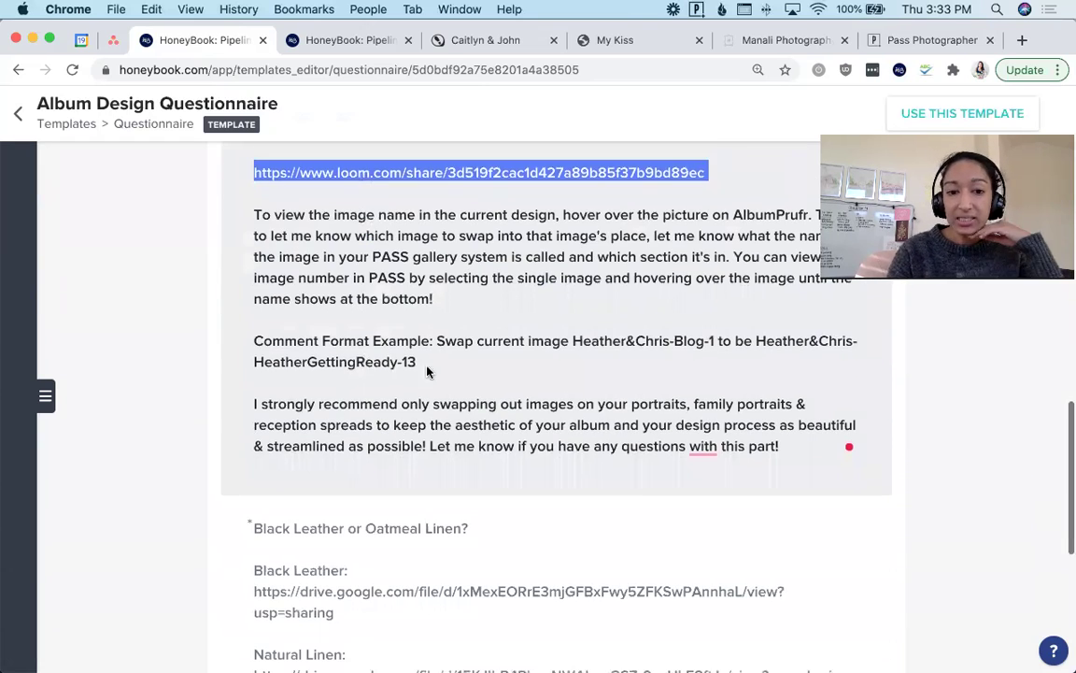
Highlight the comment format example for swapping images, including the current image name and the replacement image name
left_click_drag(435, 341, 489, 368)
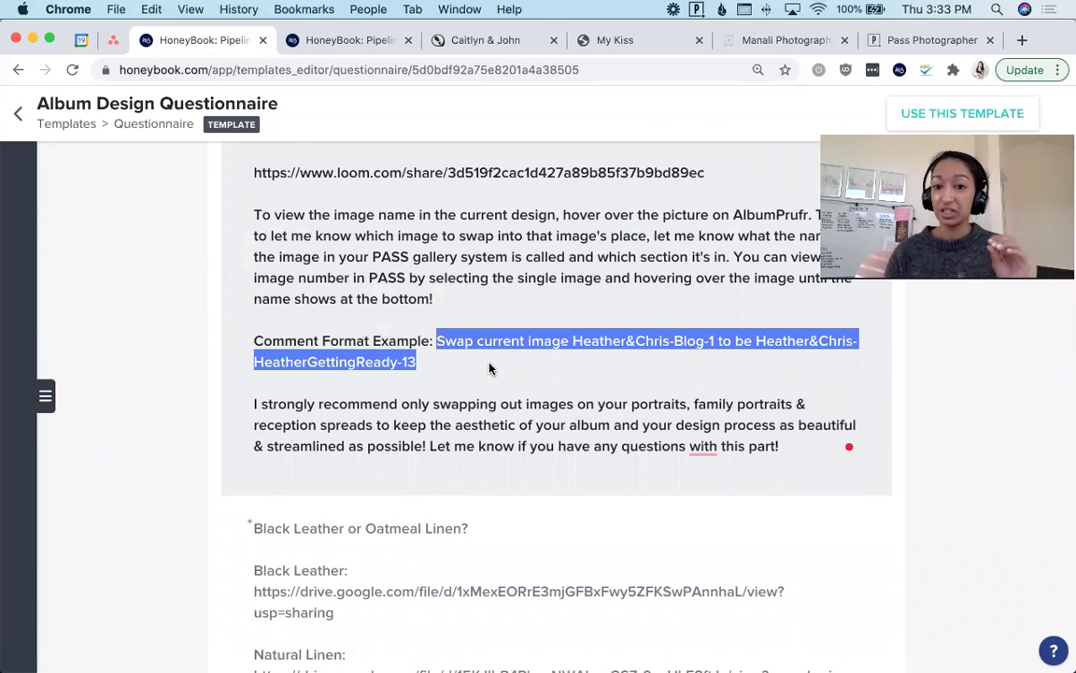
left_click(697, 342)
left_click(717, 342)
left_click_drag(713, 346, 572, 343)
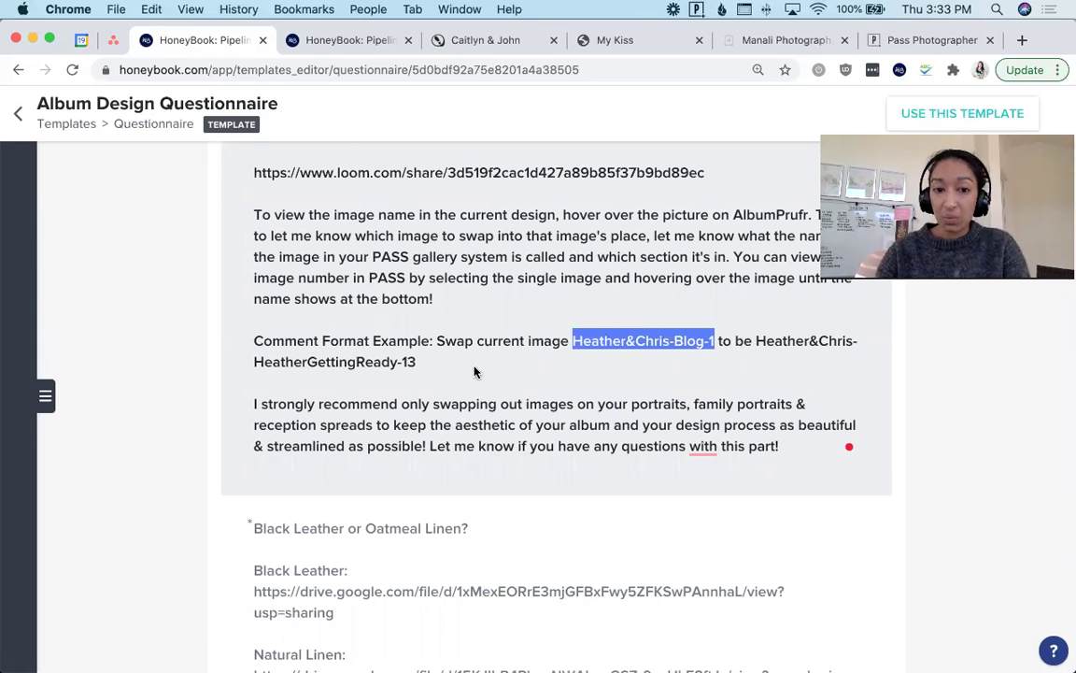
left_click(476, 372)
left_click(756, 340, "shift")
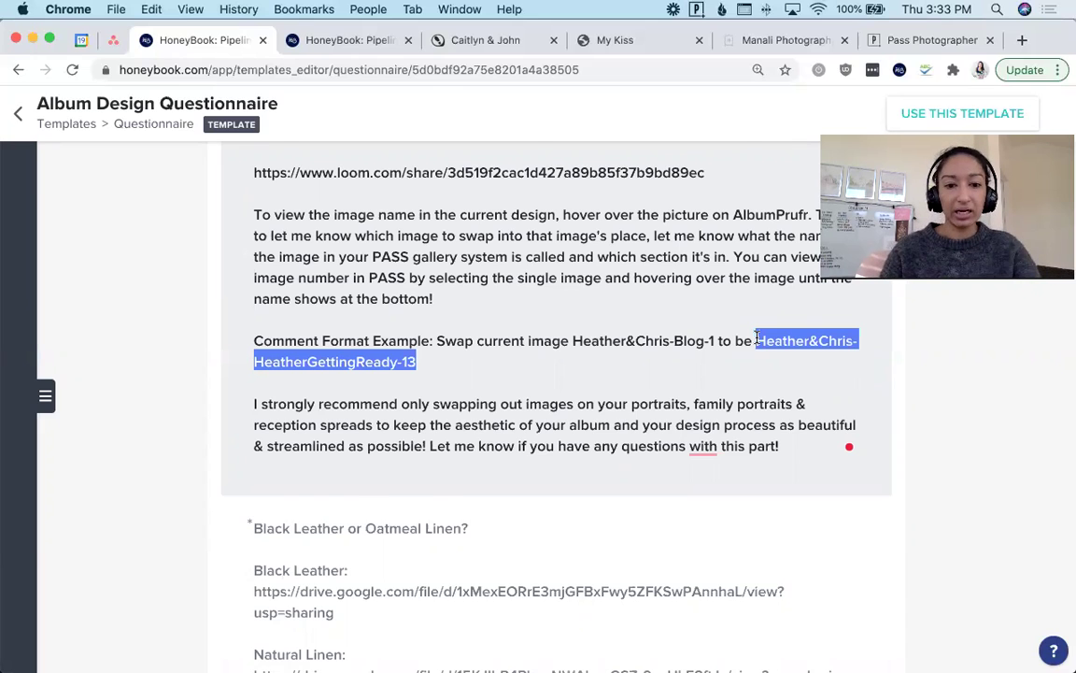
Examine the cover material question and highlight its text, "Black Leather or Oatmeal Linen"
scroll(682, 361, "down", 3)
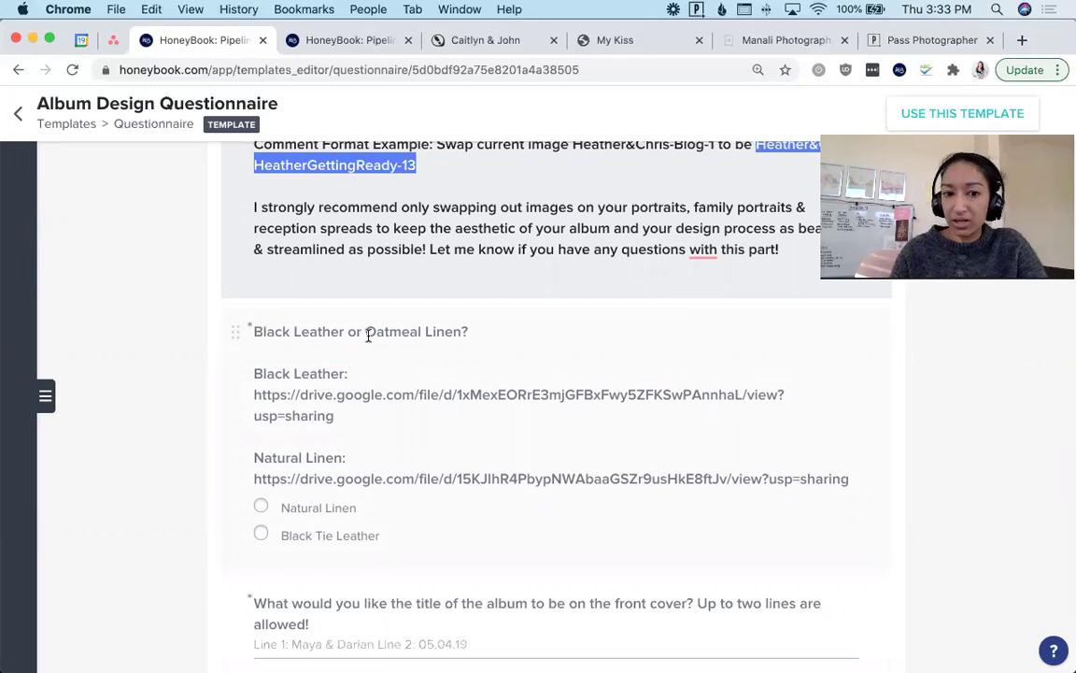
left_click_drag(367, 332, 467, 332)
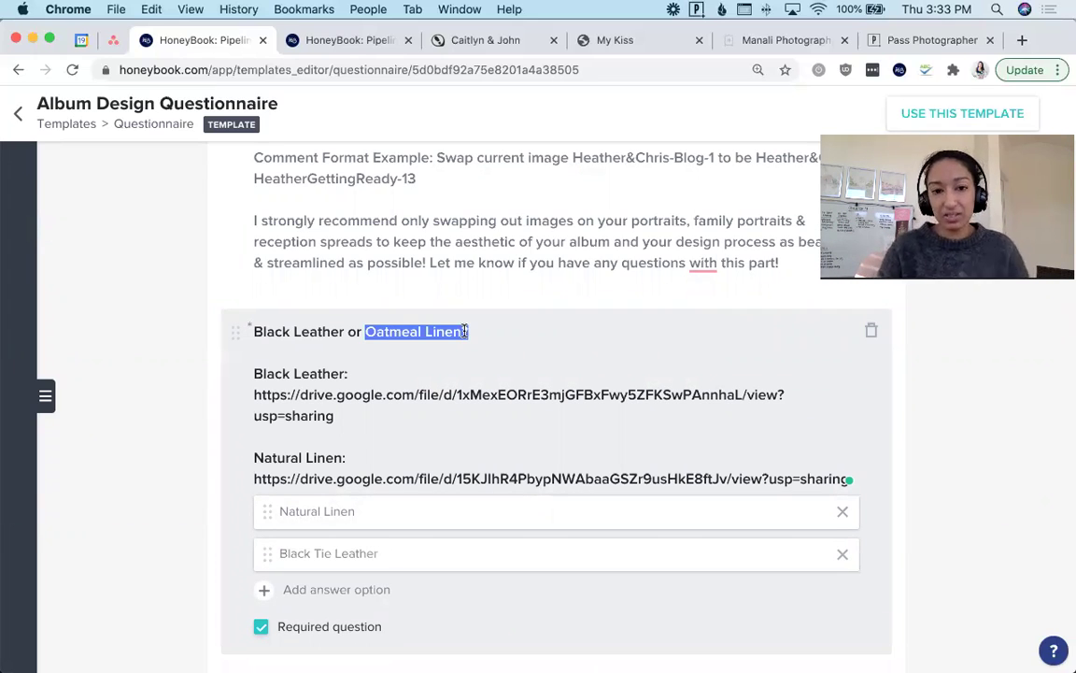
left_click(465, 332)
left_click_drag(255, 330, 463, 333)
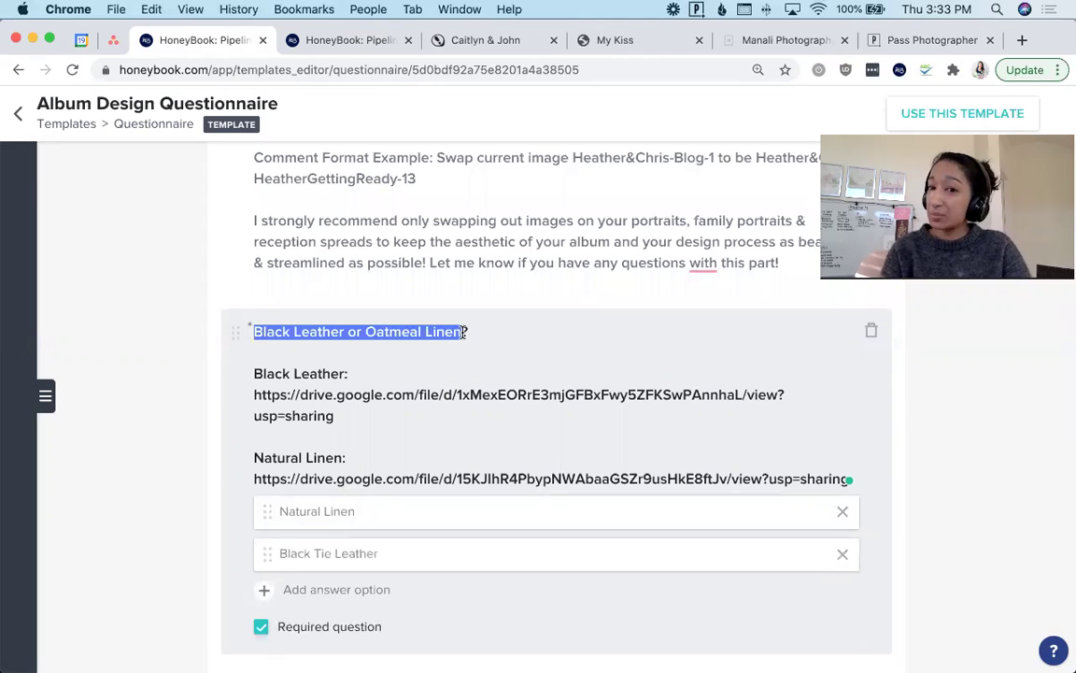
Copy the Black Leather Google Drive link from the cover question and open it in a new tab
scroll(434, 384, "down", 1)
triple_click(430, 377)
left_click(372, 367)
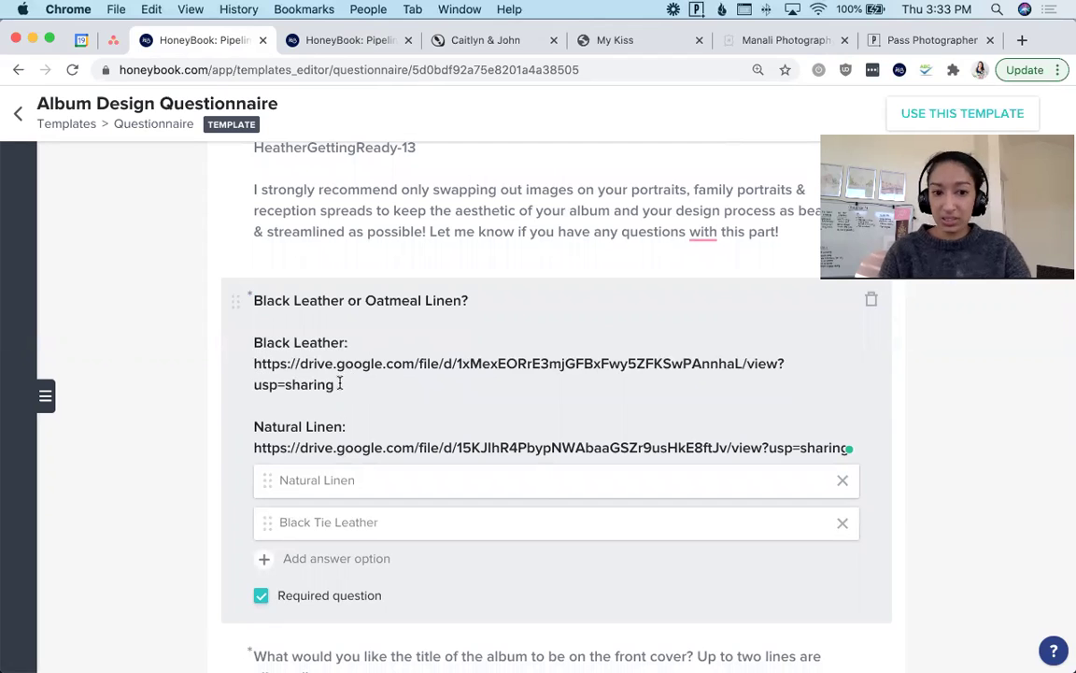
left_click_drag(339, 384, 250, 370)
key("super+c")
key("super+t")
key("super+v")
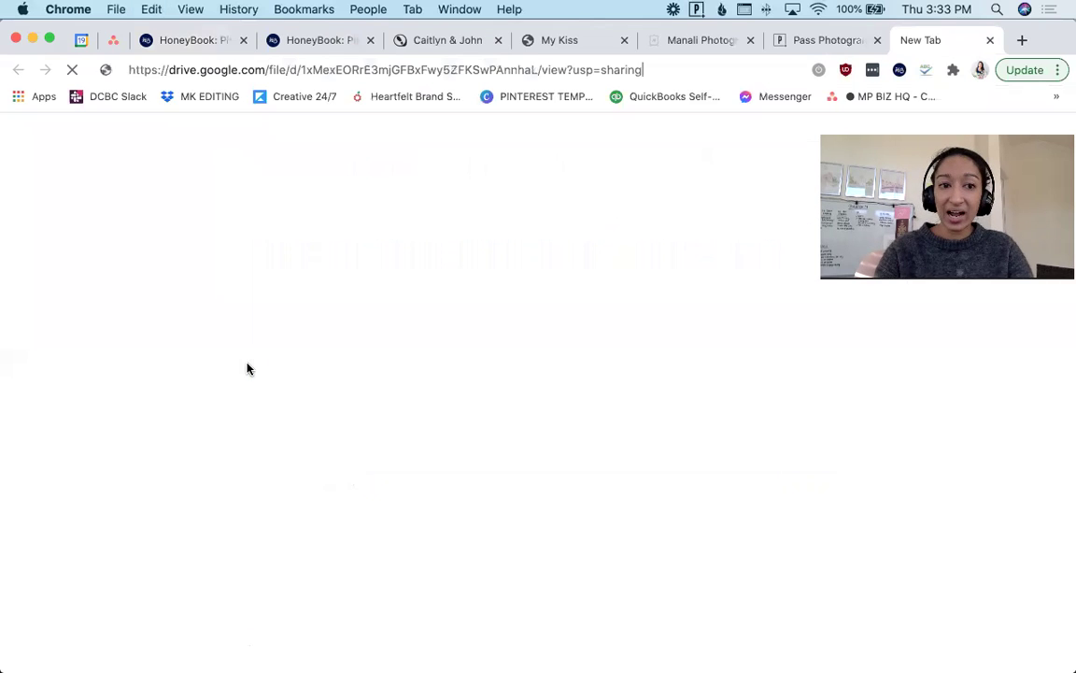
key("Return")
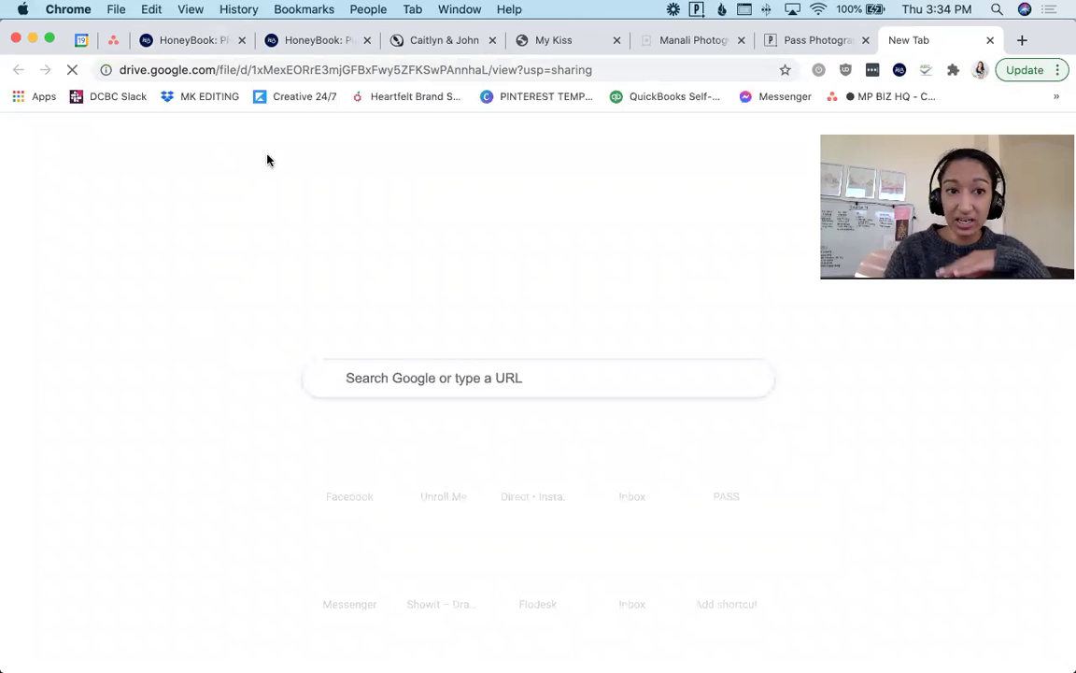
Return to the questionnaire, copy the Natural Linen Google Drive link and open it in a new tab
left_click(207, 41)
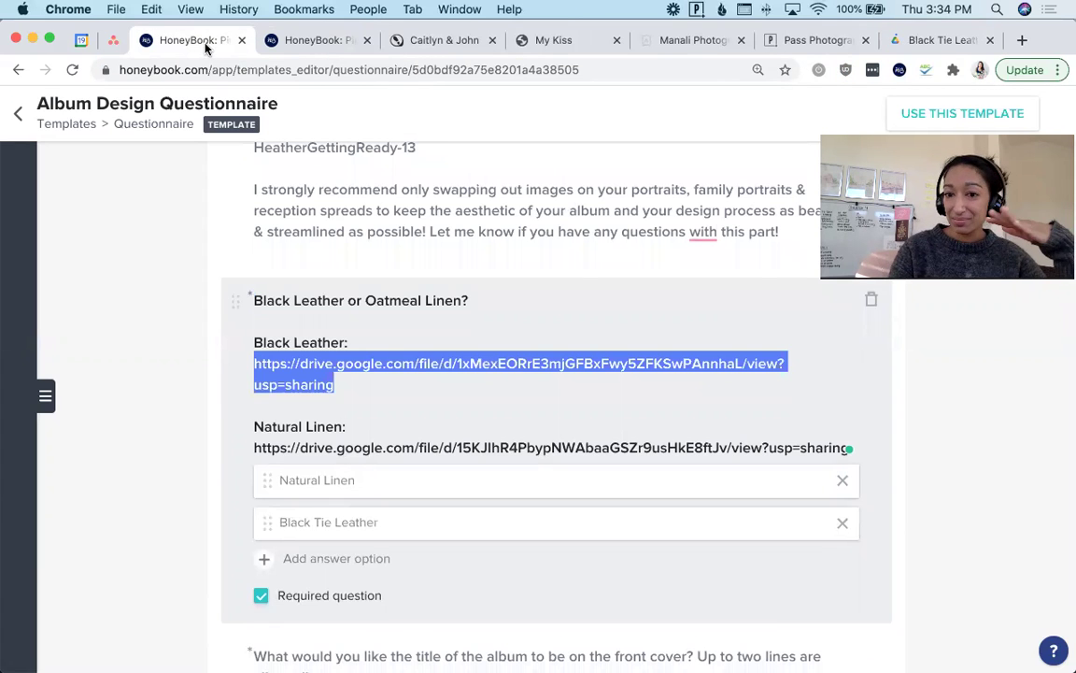
left_click_drag(251, 447, 859, 452)
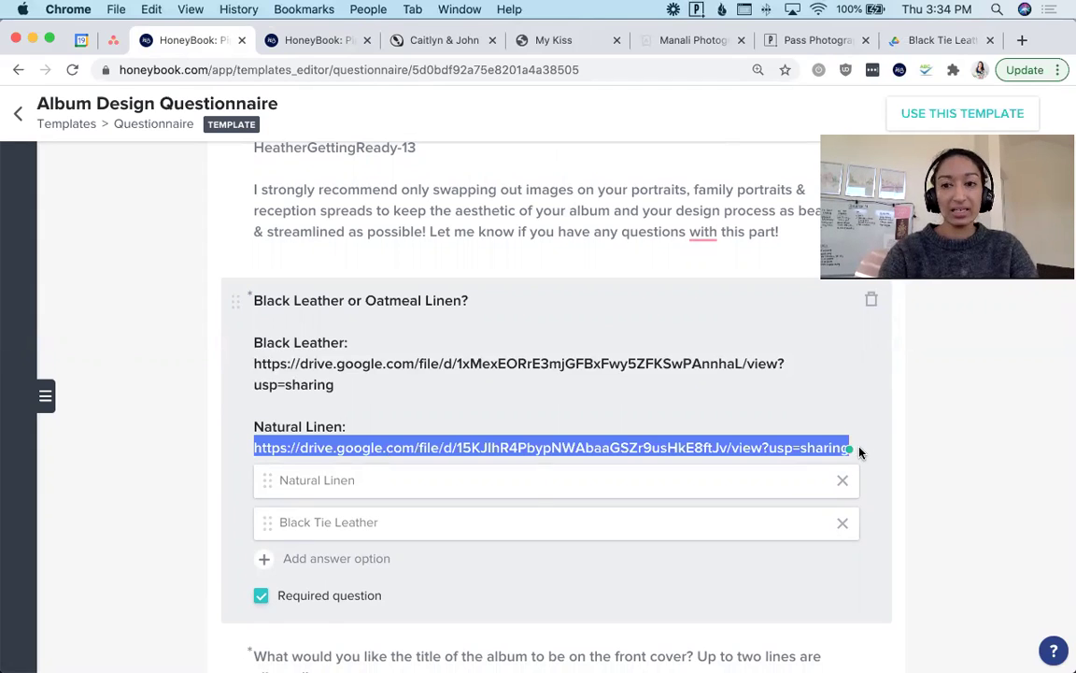
key("super+c")
key("super+t")
key("super+v")
key("Return")
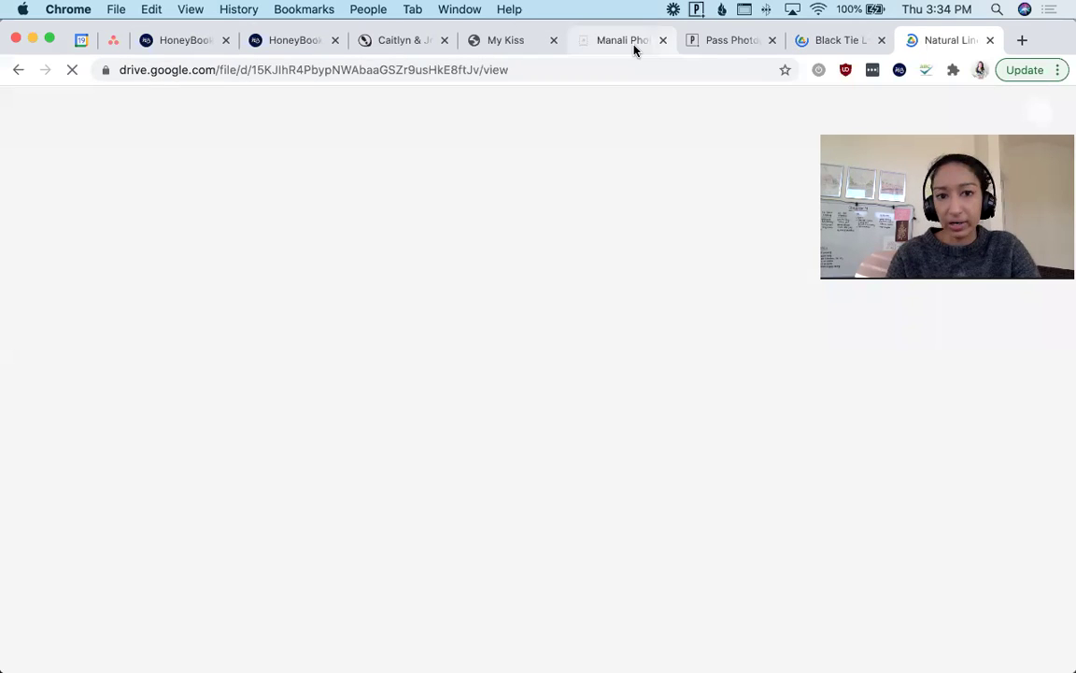
Switch to the manaliphotography.com/albums page and review its Album Information section
left_click(635, 47)
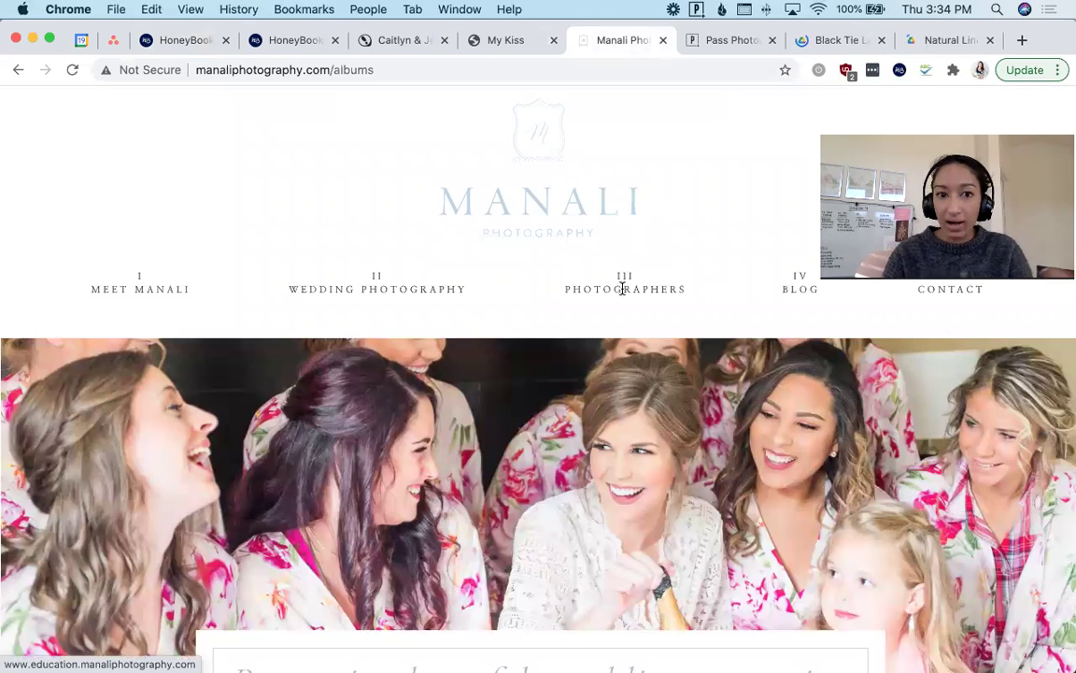
scroll(622, 288, "down", 10)
scroll(623, 288, "down", 5)
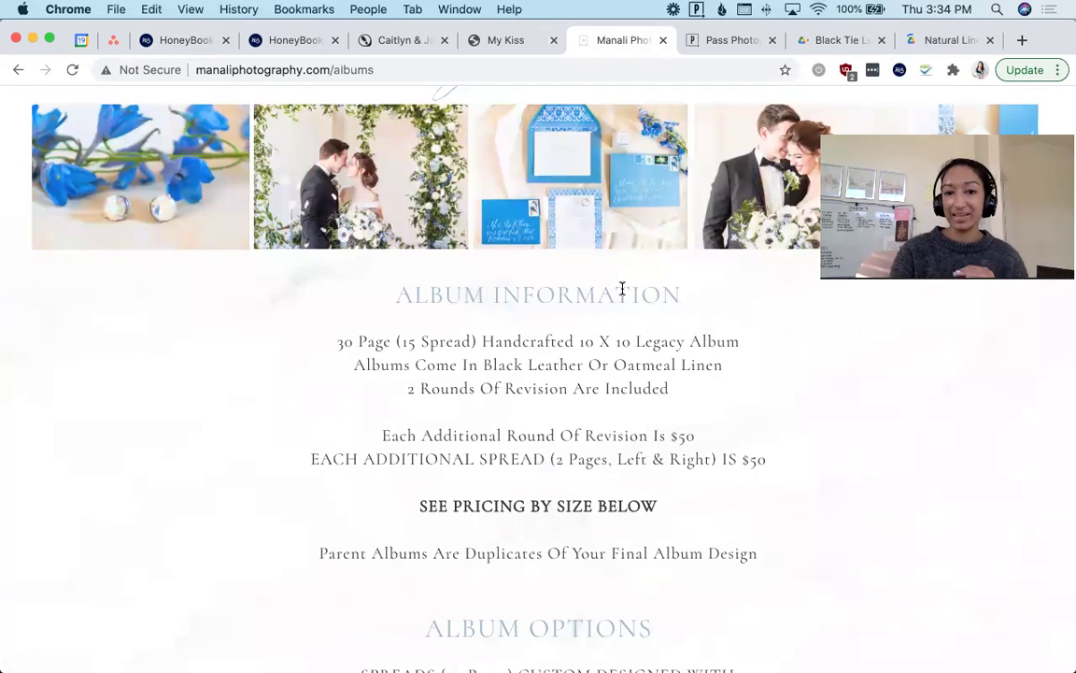
scroll(623, 288, "down", 3)
scroll(622, 295, "down", 2)
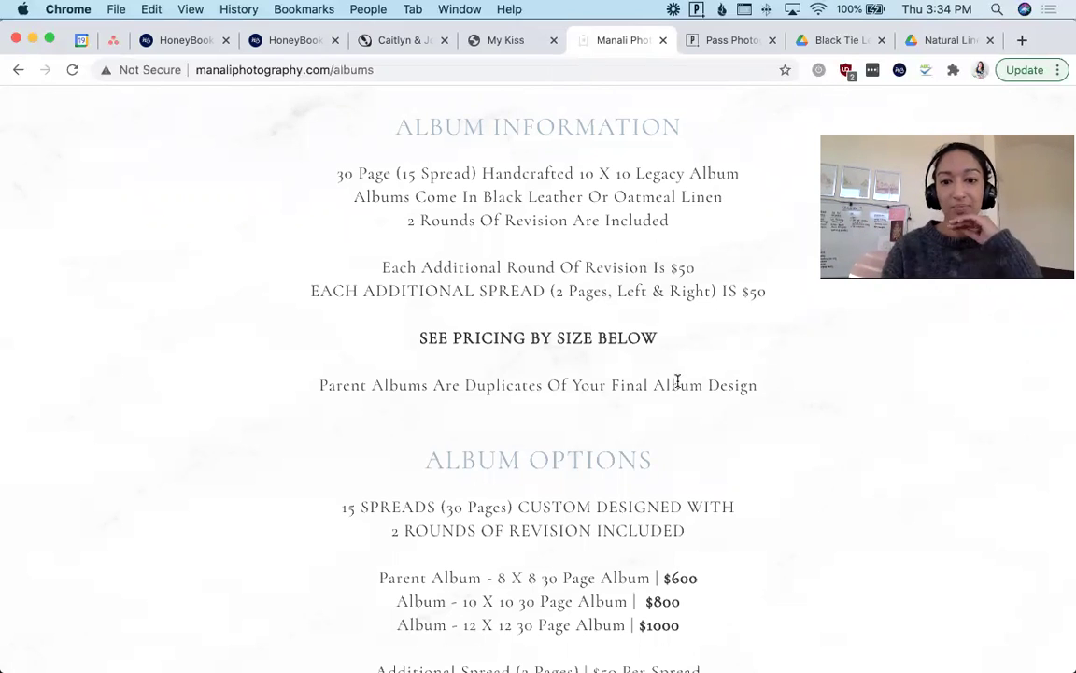
Highlight the parent album, 10 x 10 and 12 x 12 prices under Album Options
scroll(670, 391, "down", 5)
left_click_drag(426, 420, 772, 473)
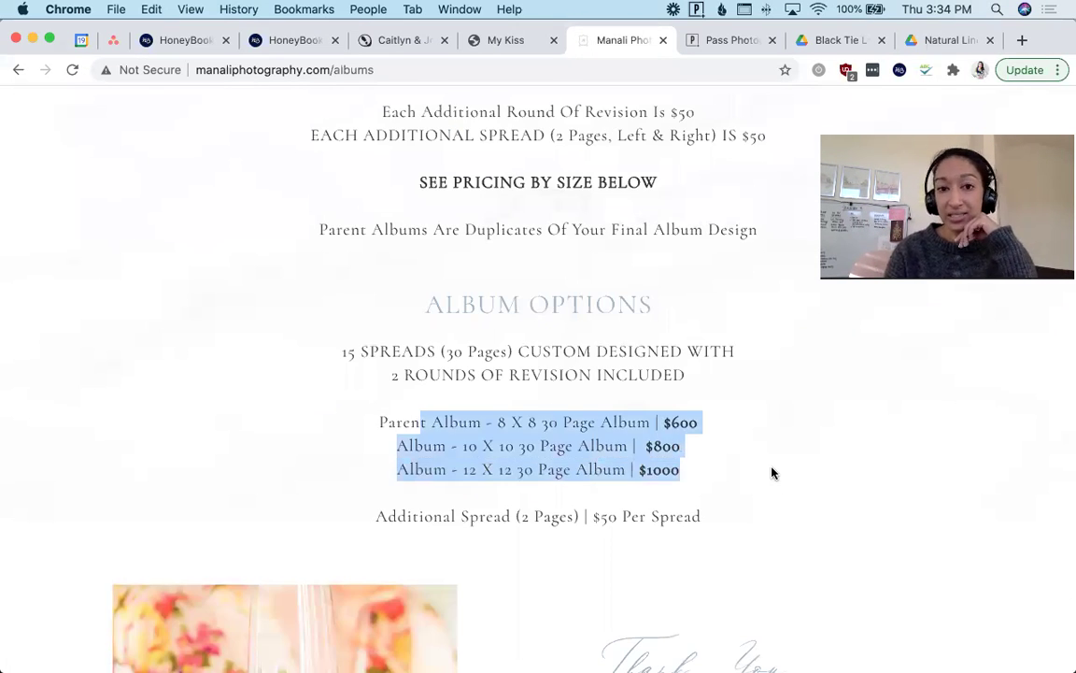
scroll(772, 472, "up", 2)
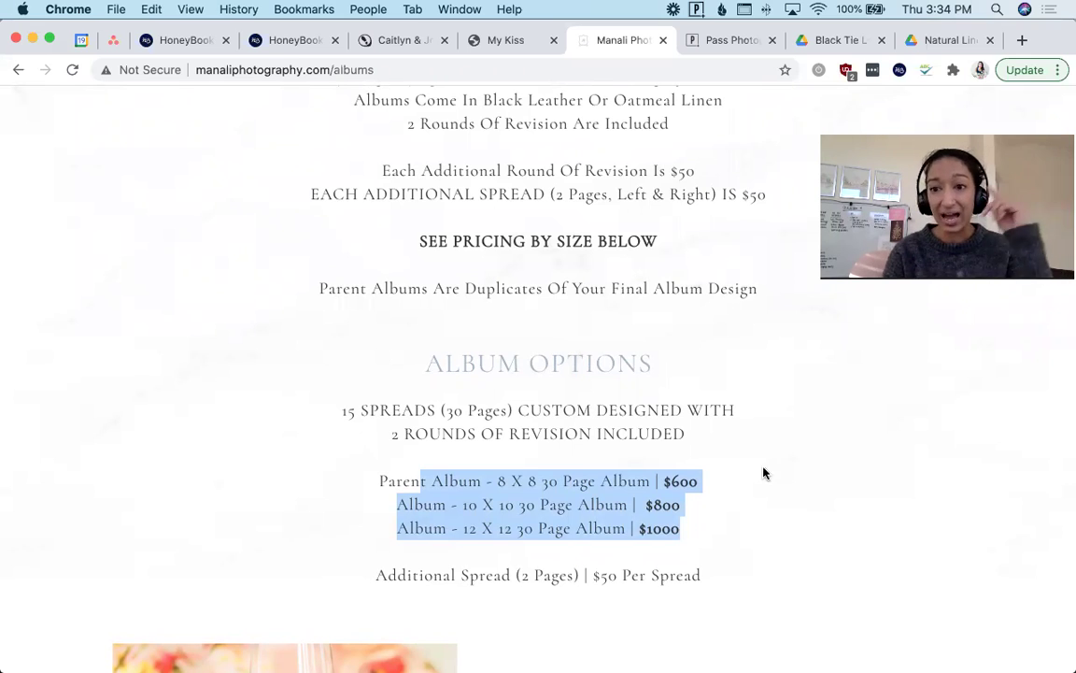
Examine the Album Information and Album Options sections of the albums page, covering revisions, spreads and pricing by size
left_click(764, 474)
scroll(680, 205, "up", 2)
triple_click(674, 192)
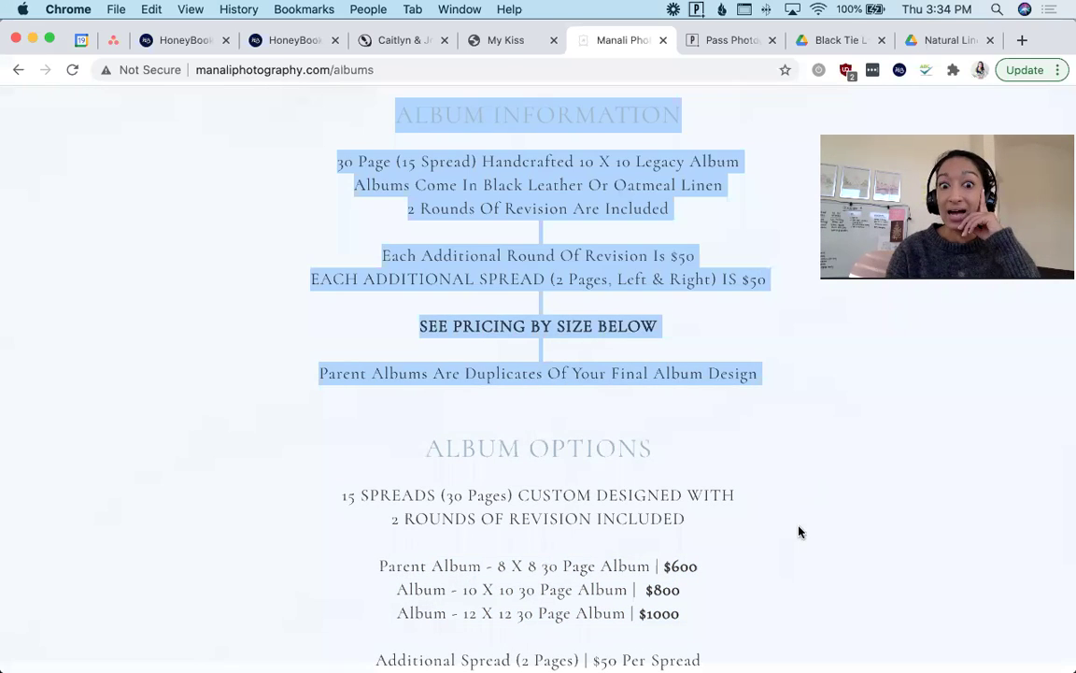
left_click(794, 538)
scroll(794, 539, "down", 5)
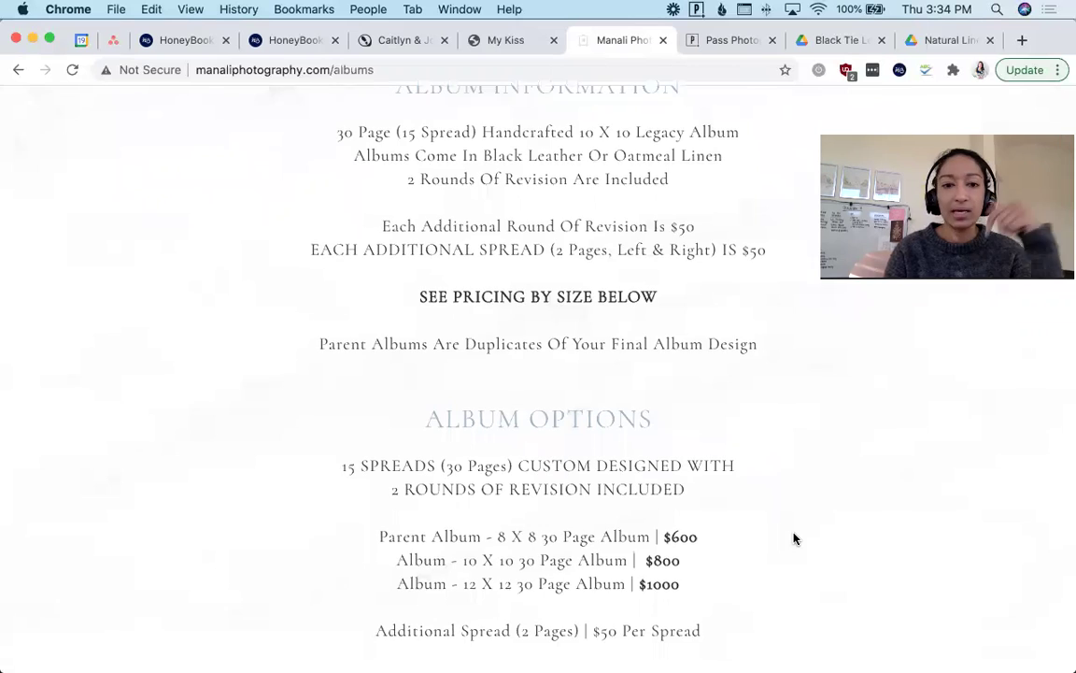
scroll(793, 538, "up", 1)
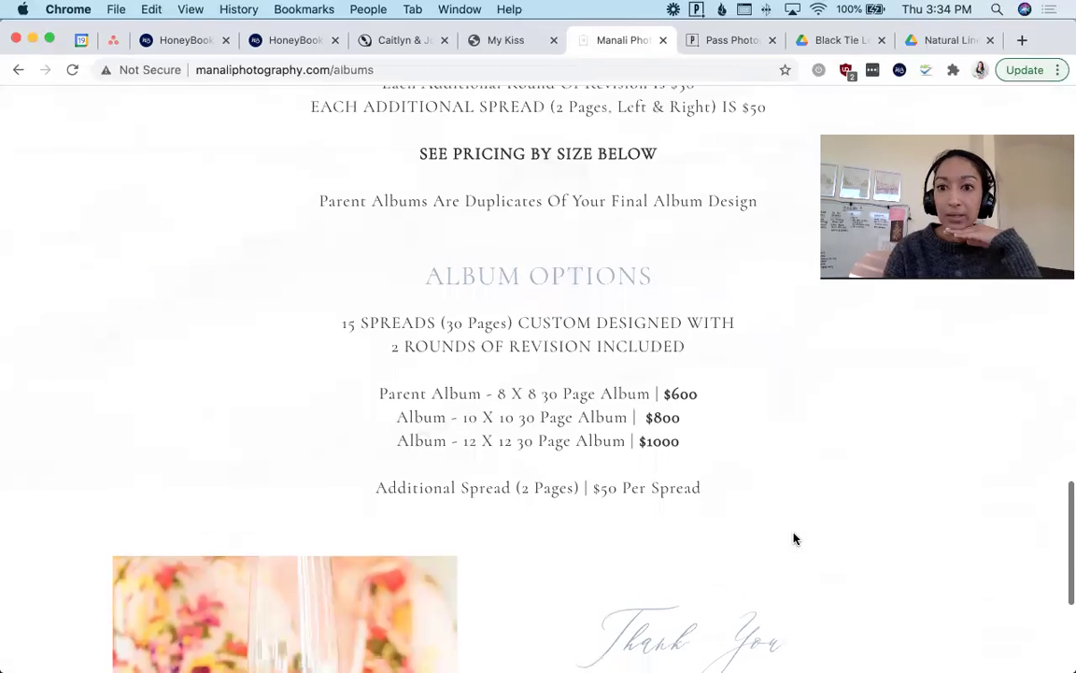
scroll(934, 544, "down", 2)
scroll(874, 396, "up", 6)
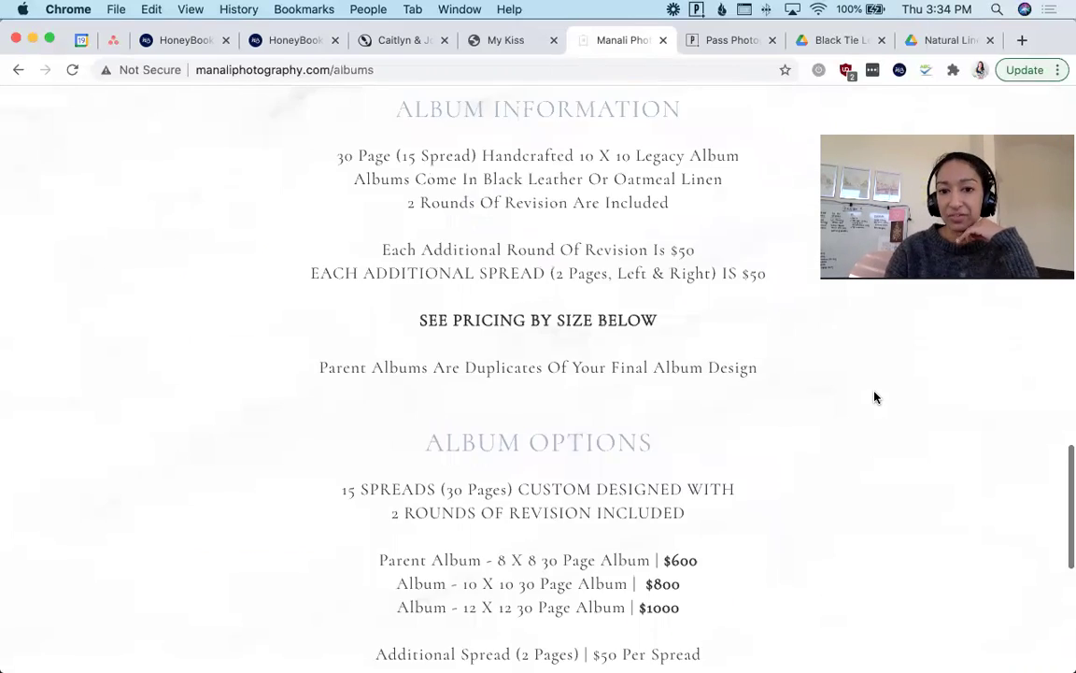
scroll(766, 467, "down", 3)
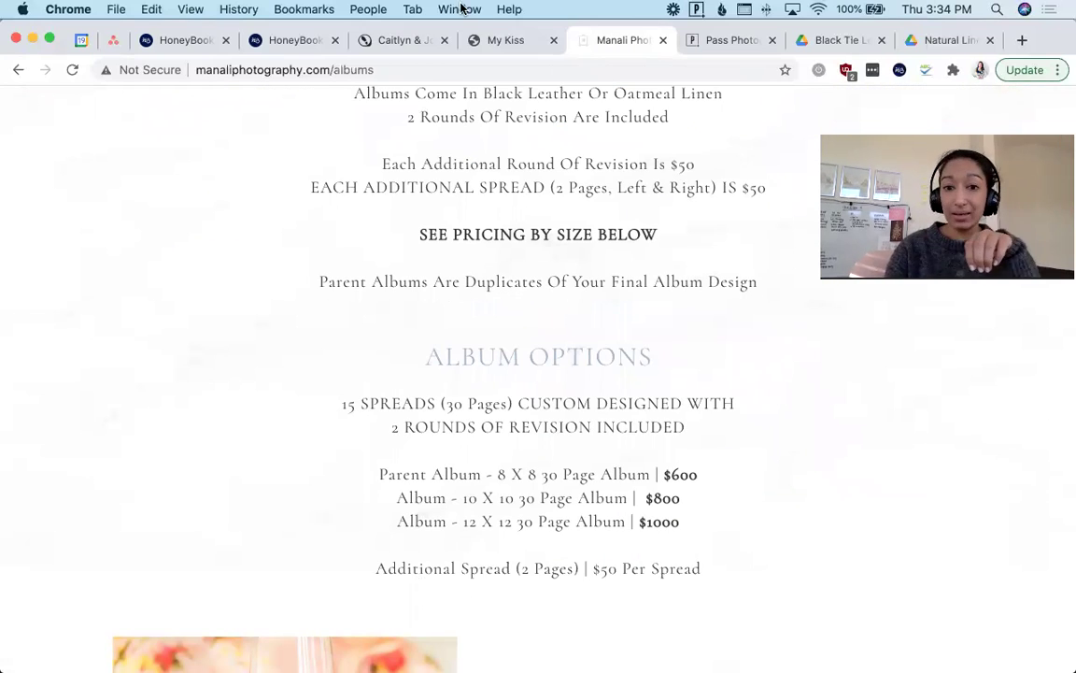
Return to the cover question in the Album Design Questionnaire and view the Black Tie Leather and Natural Linen swatch images
left_click(305, 43)
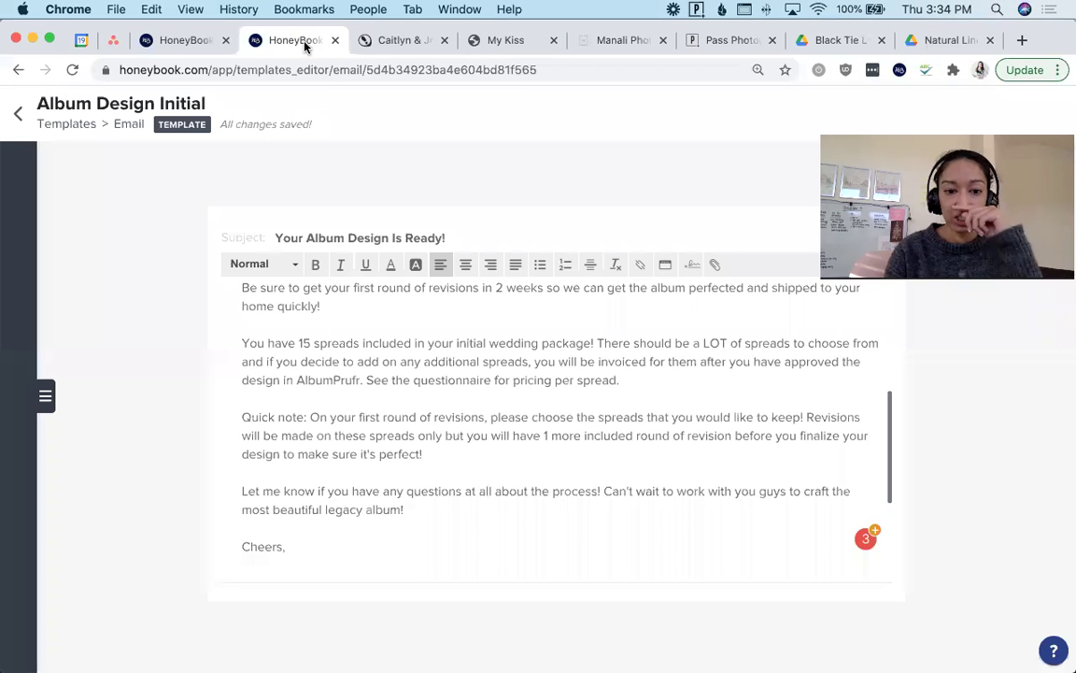
left_click(170, 45)
scroll(484, 403, "down", 1)
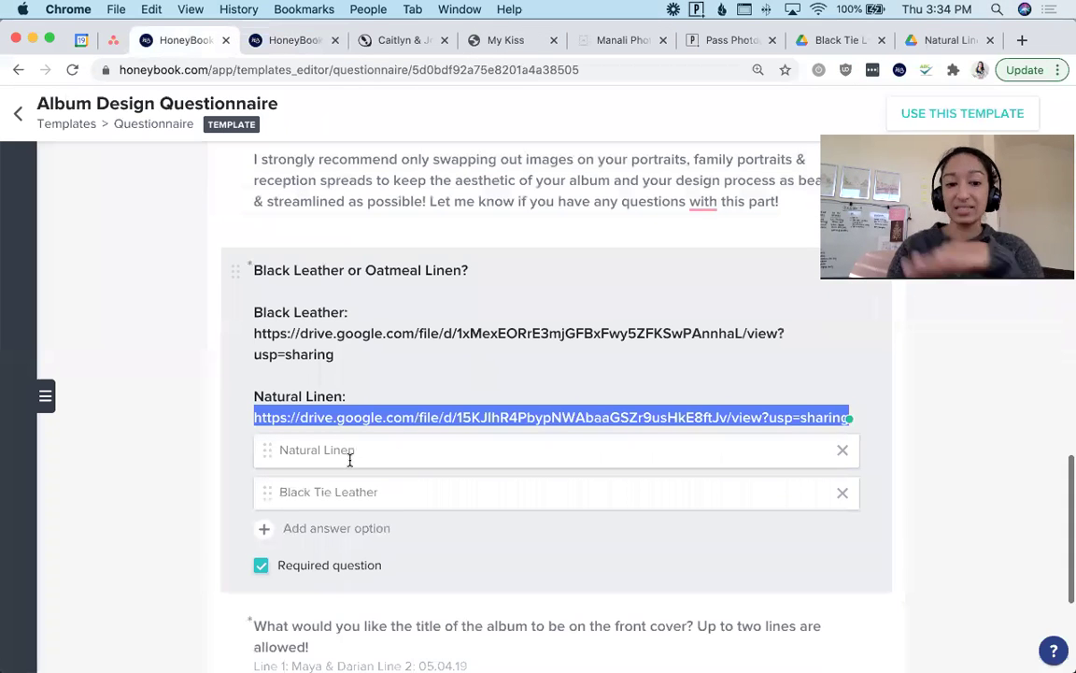
left_click(834, 40)
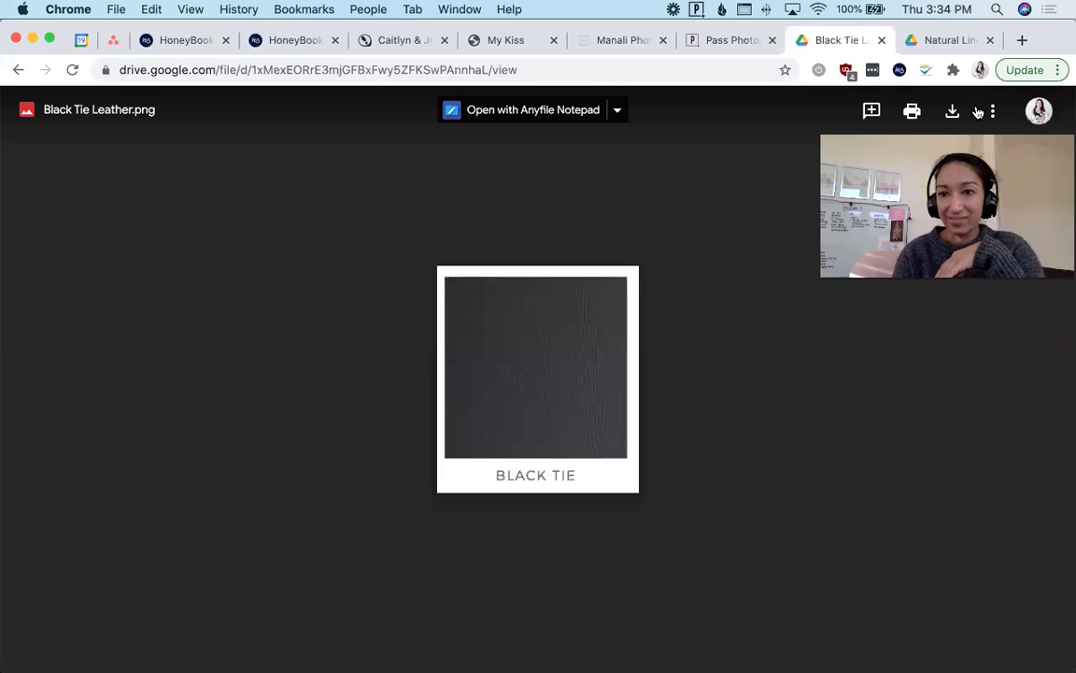
left_click(953, 43)
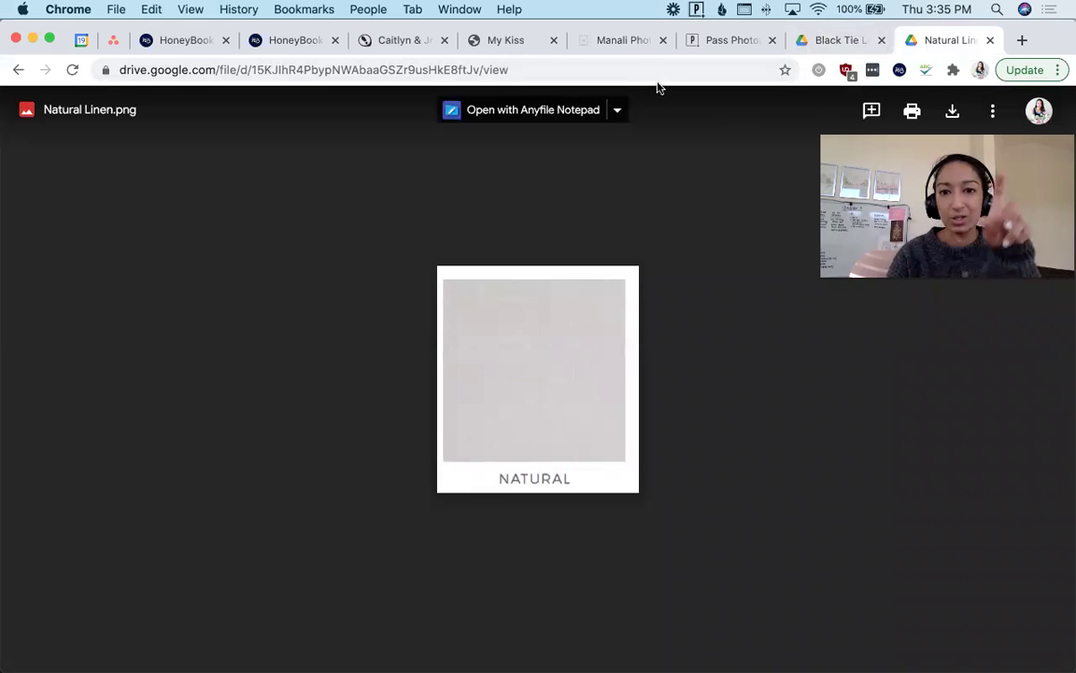
Revisit the additional spread pricing on the albums page and the closing paragraphs of the Album Design Initial email template
left_click(633, 44)
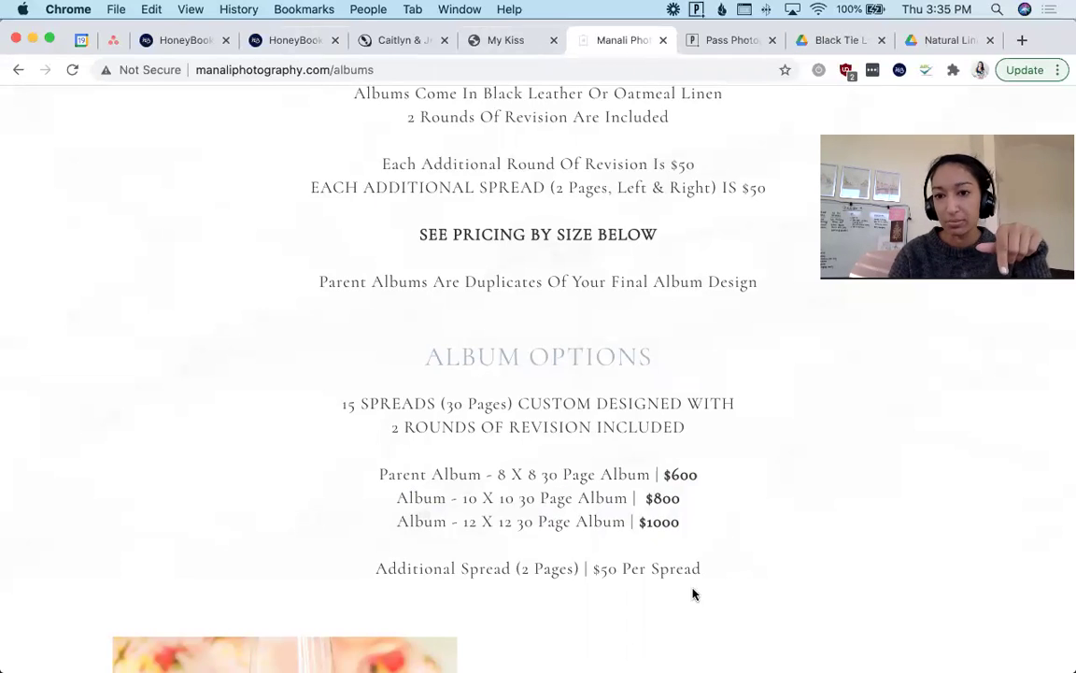
left_click(319, 47)
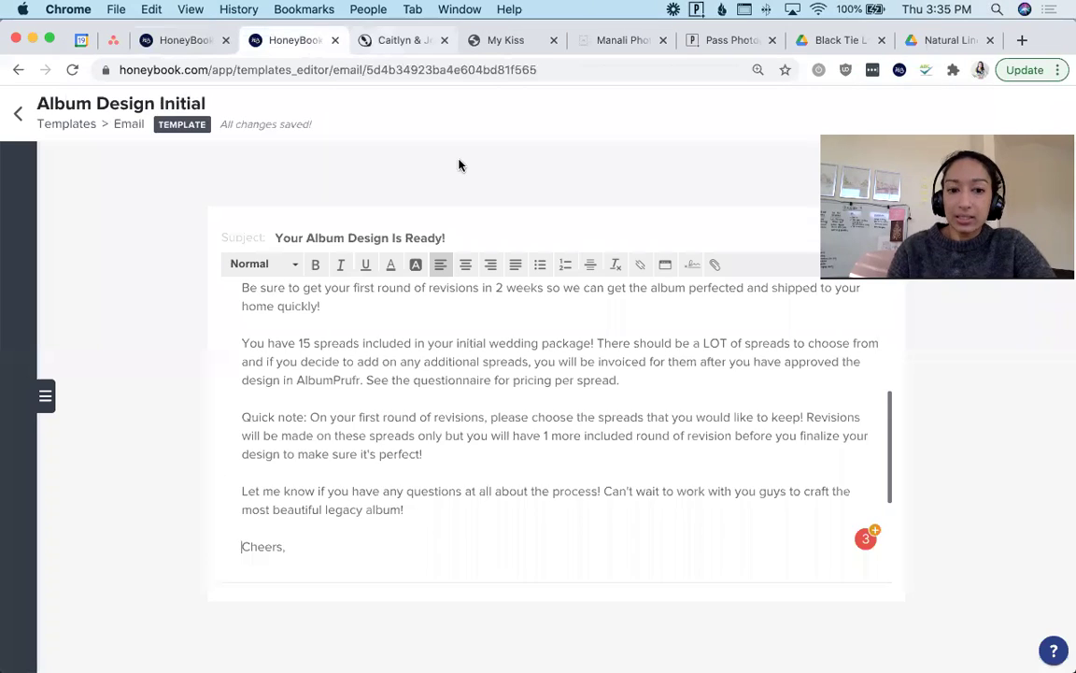
scroll(471, 473, "down", 3)
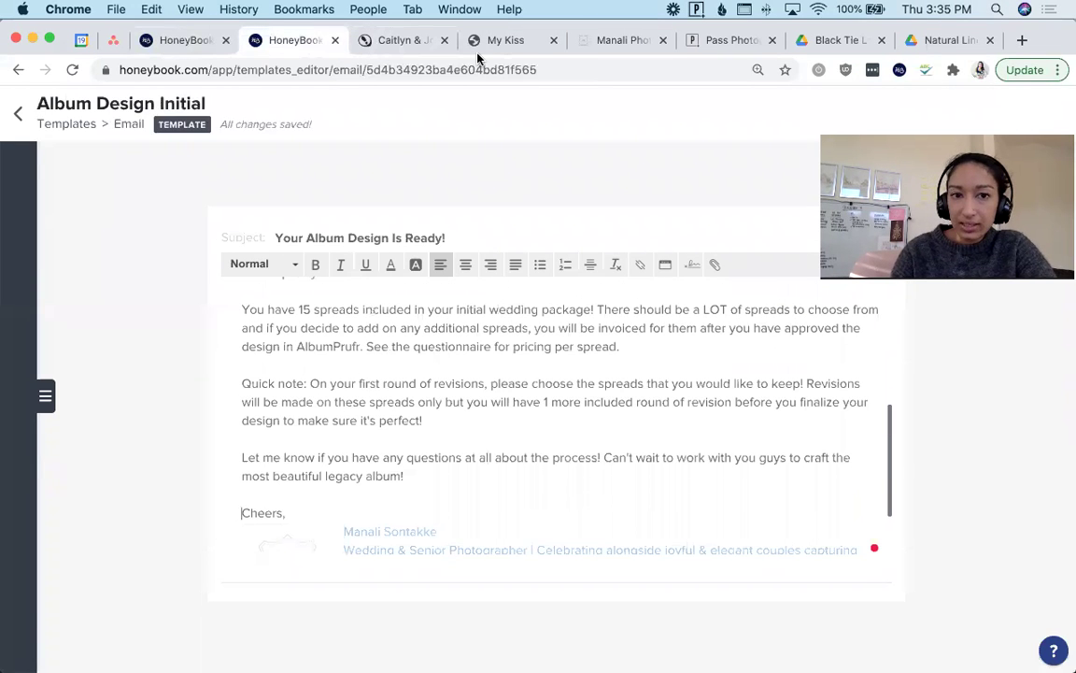
left_click(478, 65)
In the Album Design Questionnaire, open the front cover title question and highlight its two-line placeholder example
left_click(190, 47)
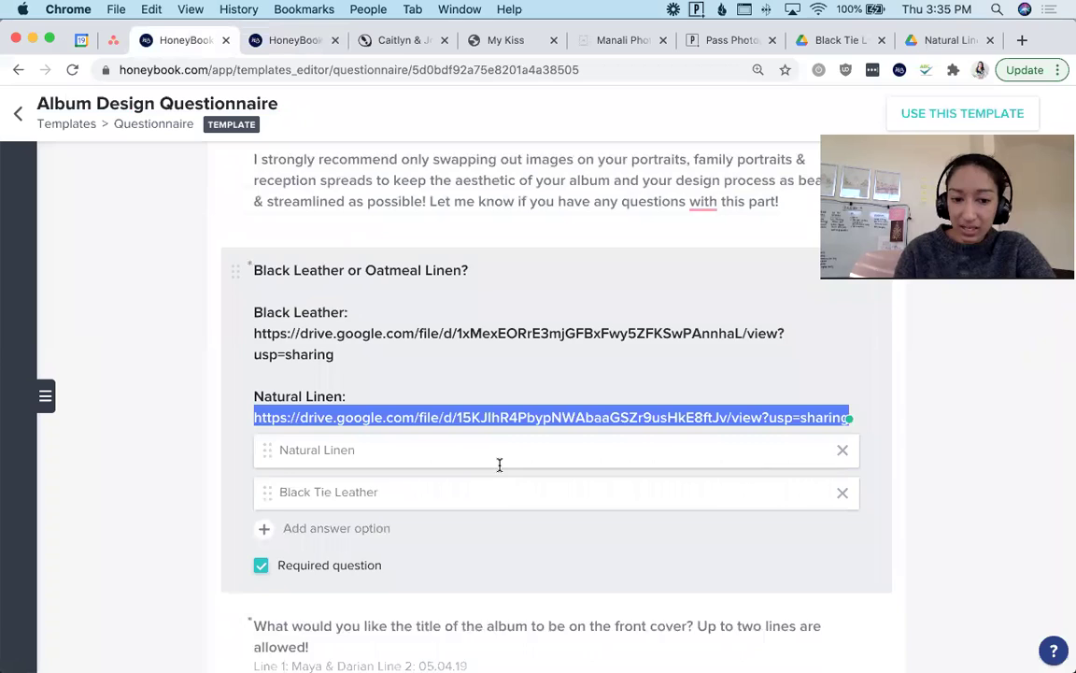
scroll(499, 465, "down", 5)
left_click(315, 386)
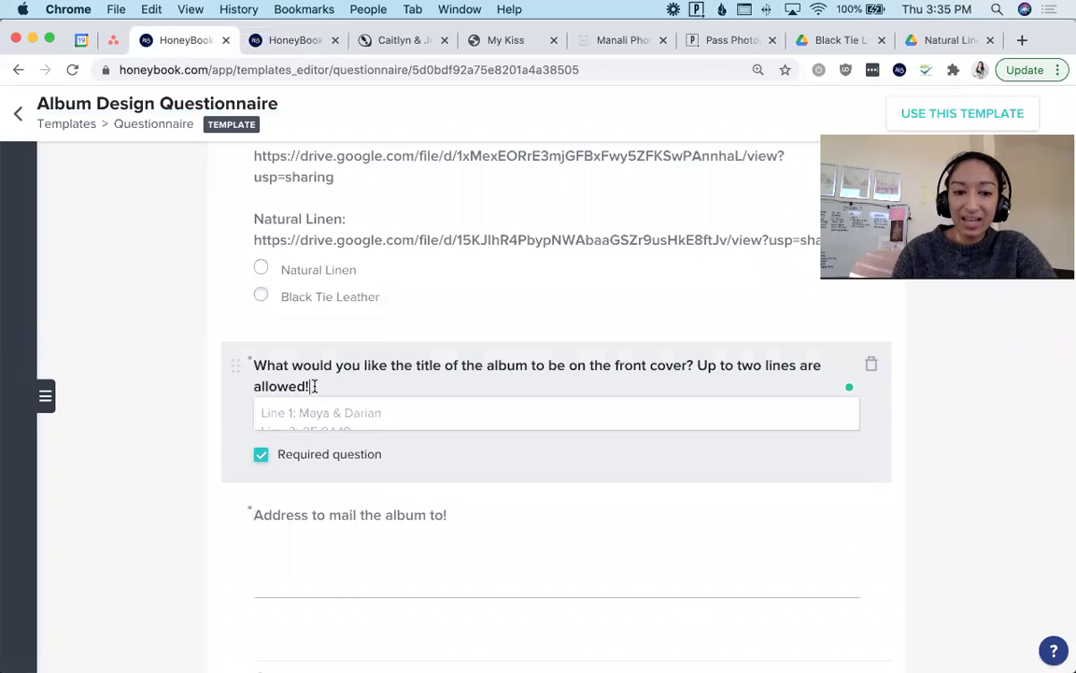
left_click(341, 403)
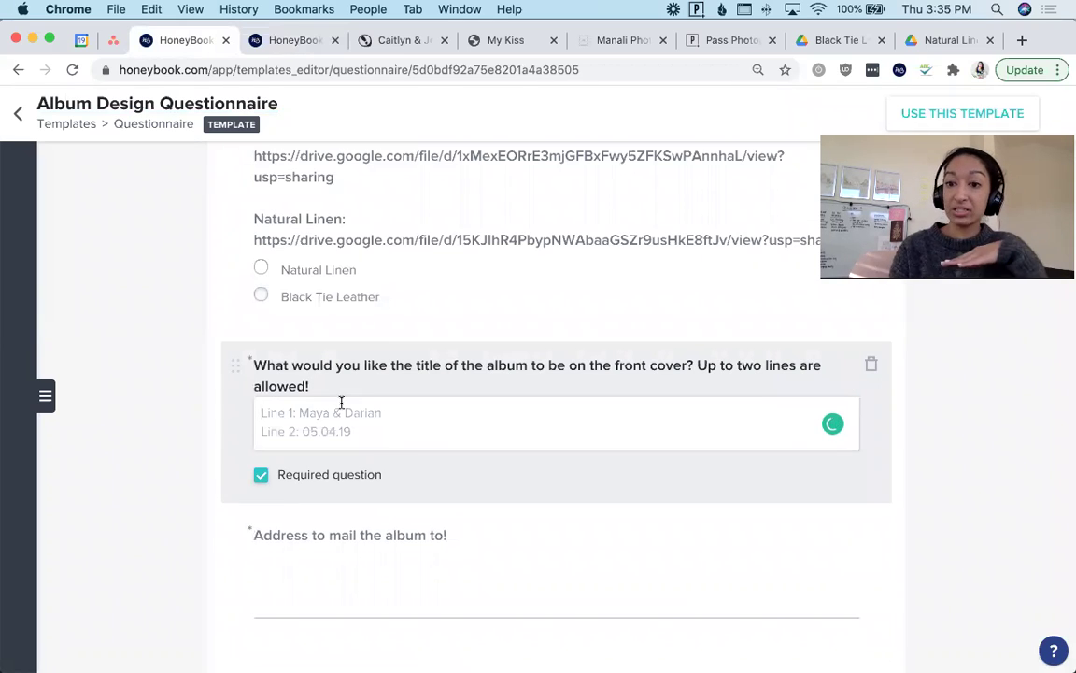
left_click_drag(259, 411, 402, 464)
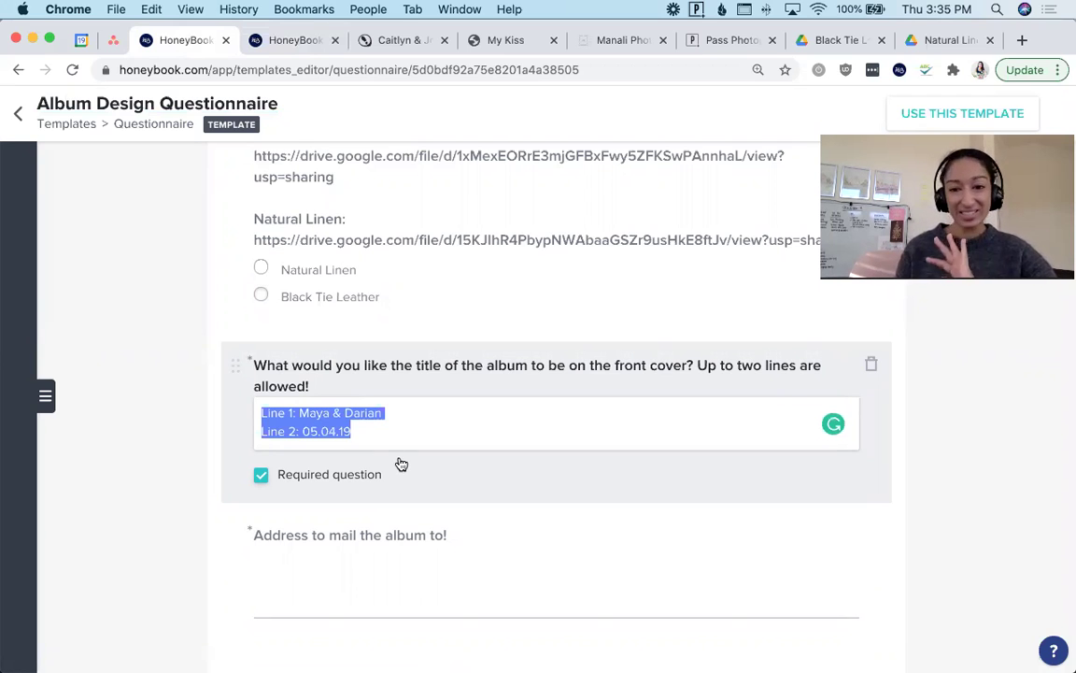
Open the questionnaire's album mailing address question and highlight its question text
scroll(402, 464, "down", 2)
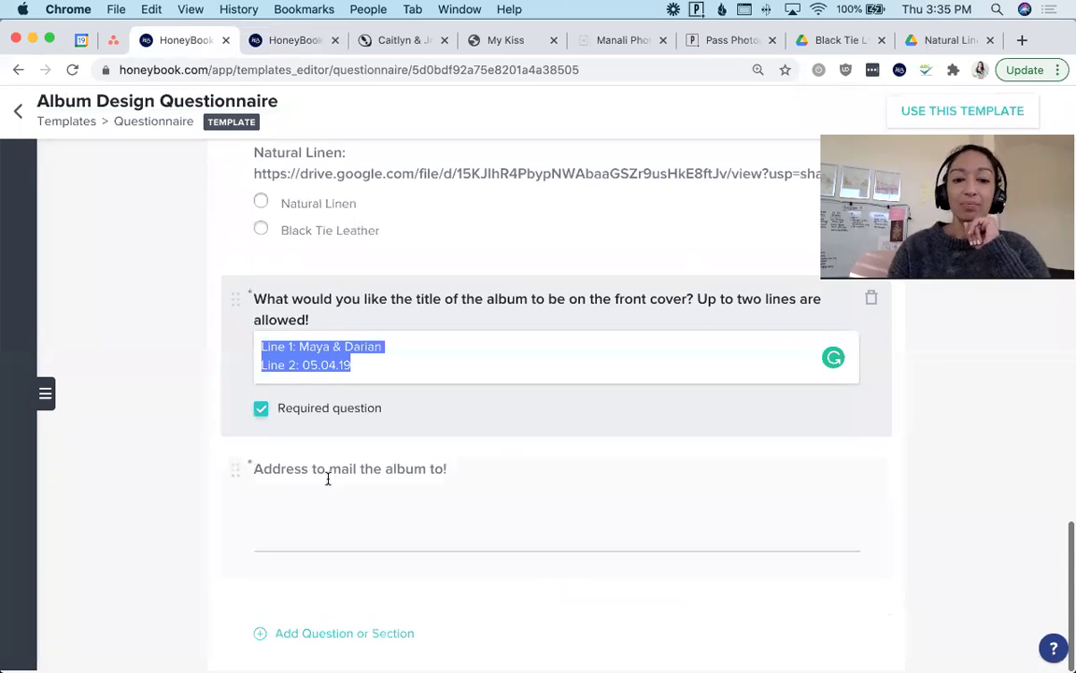
left_click(329, 478)
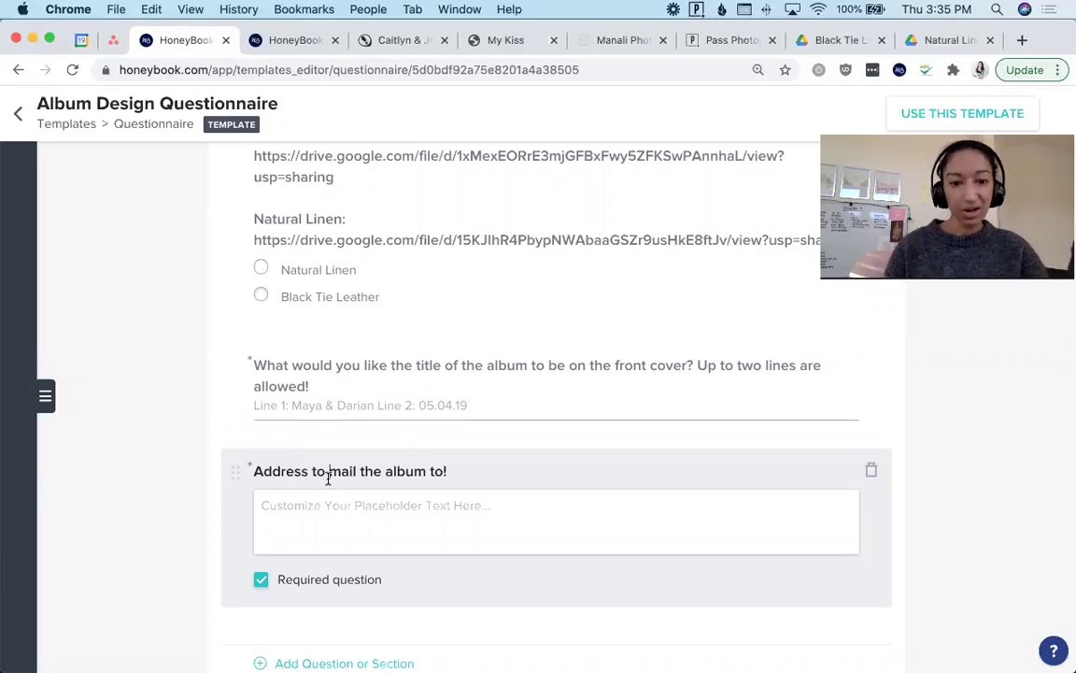
left_click(328, 505)
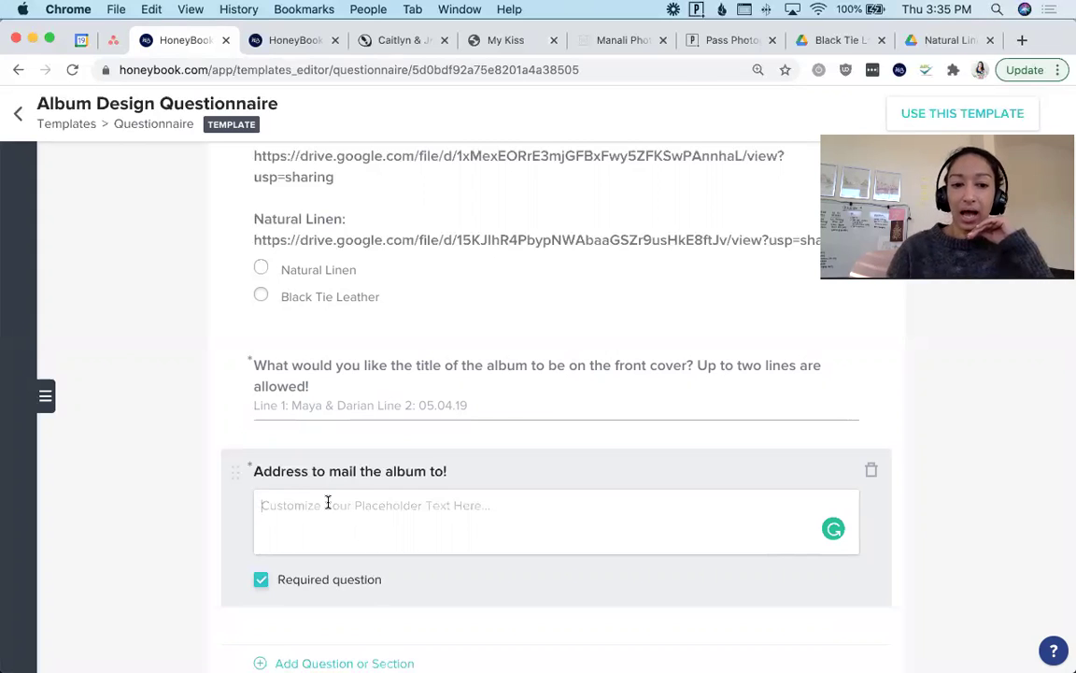
left_click_drag(256, 470, 469, 471)
double_click(469, 471)
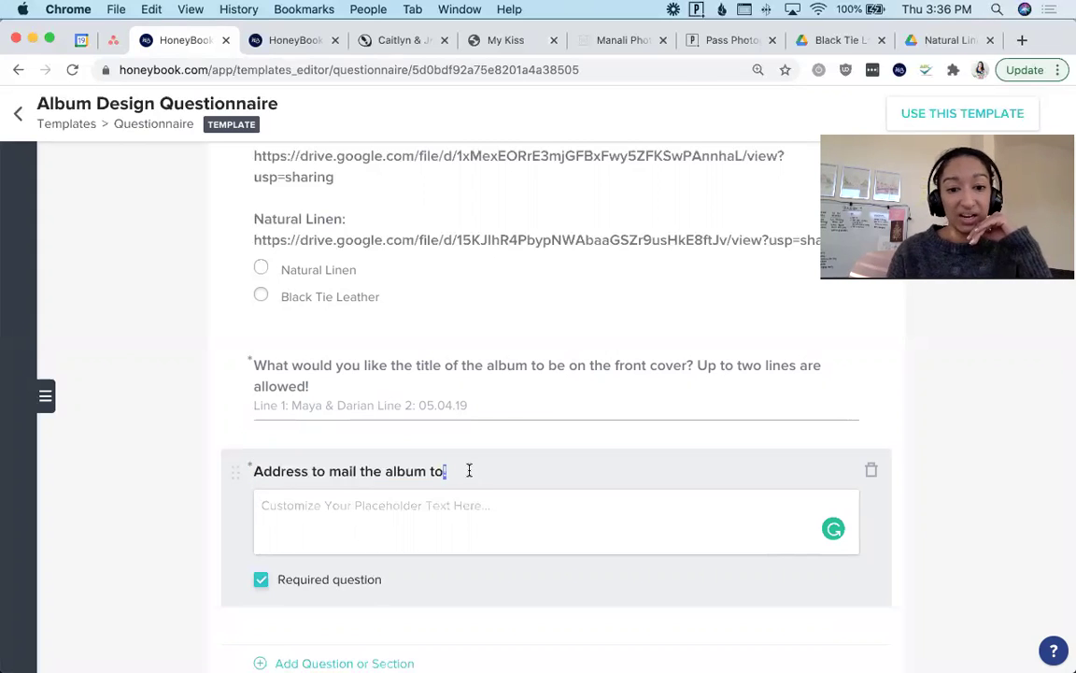
triple_click(469, 470)
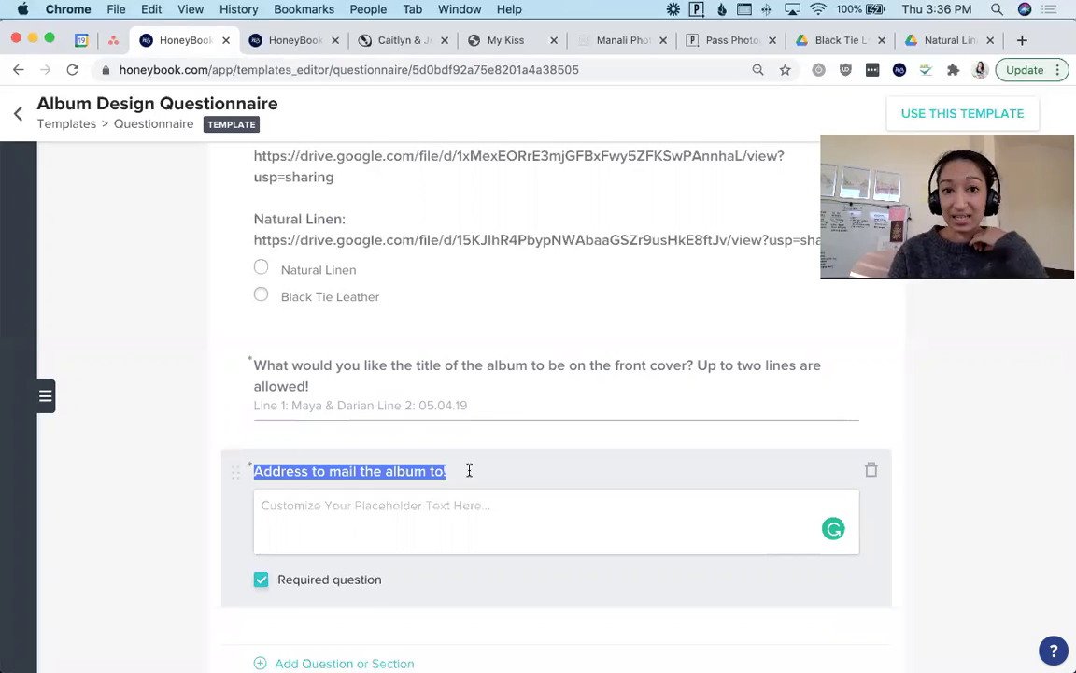
scroll(469, 470, "down", 1)
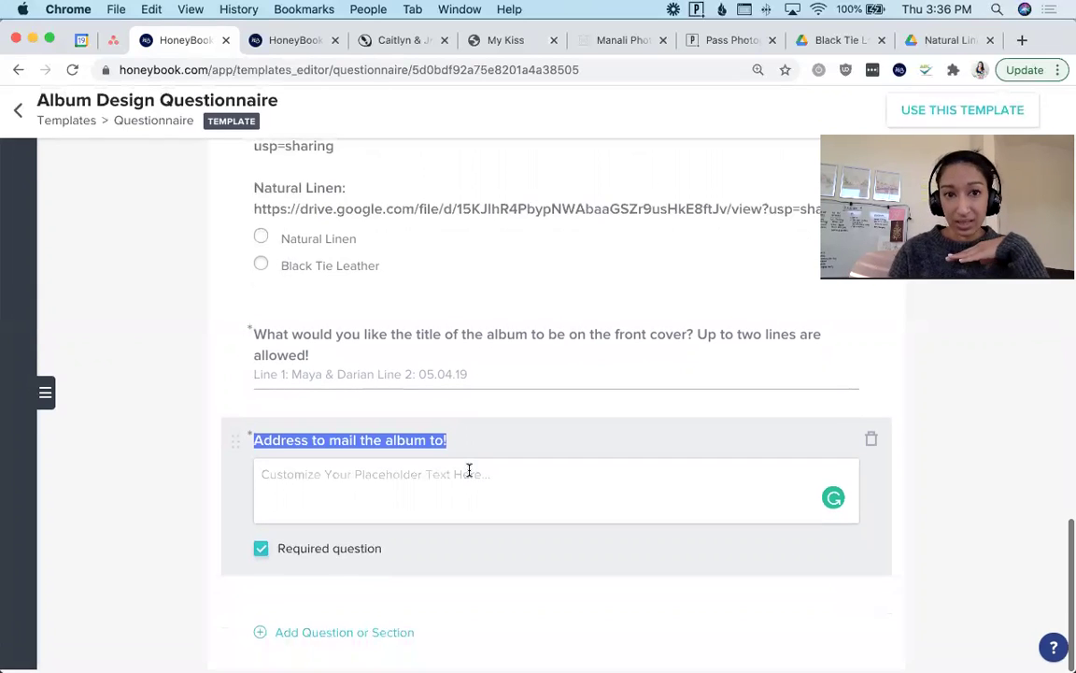
View the client's AlbumPrüfr proof in the browser and switch to the TRIAL project in AlbumStomp
left_click(383, 39)
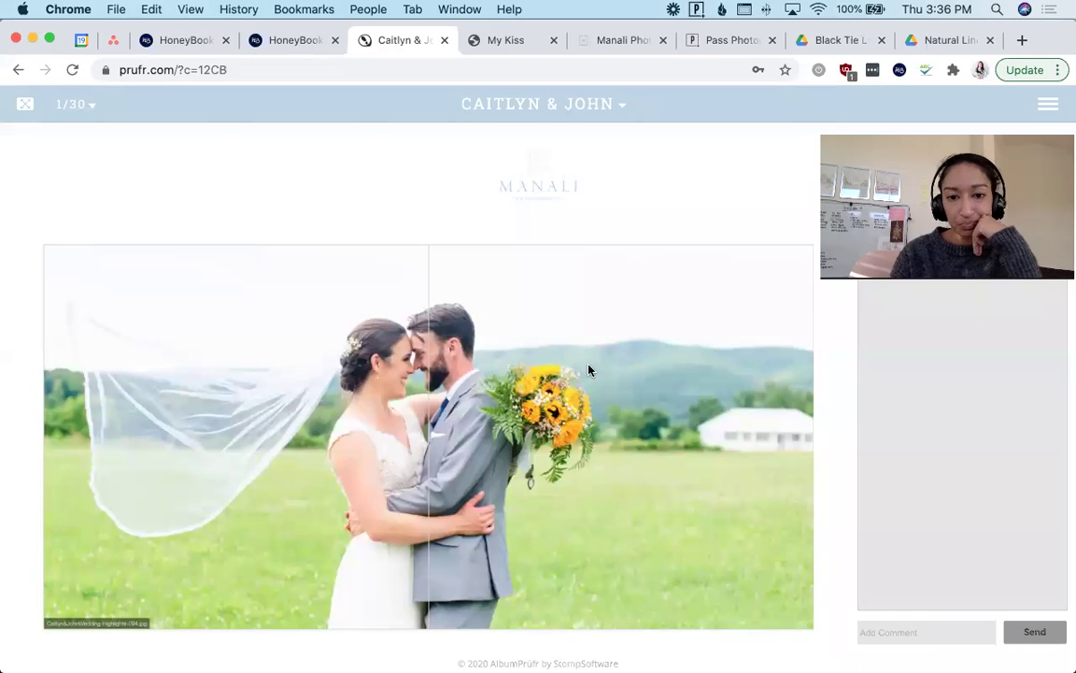
key("ctrl+Up")
left_click(546, 448)
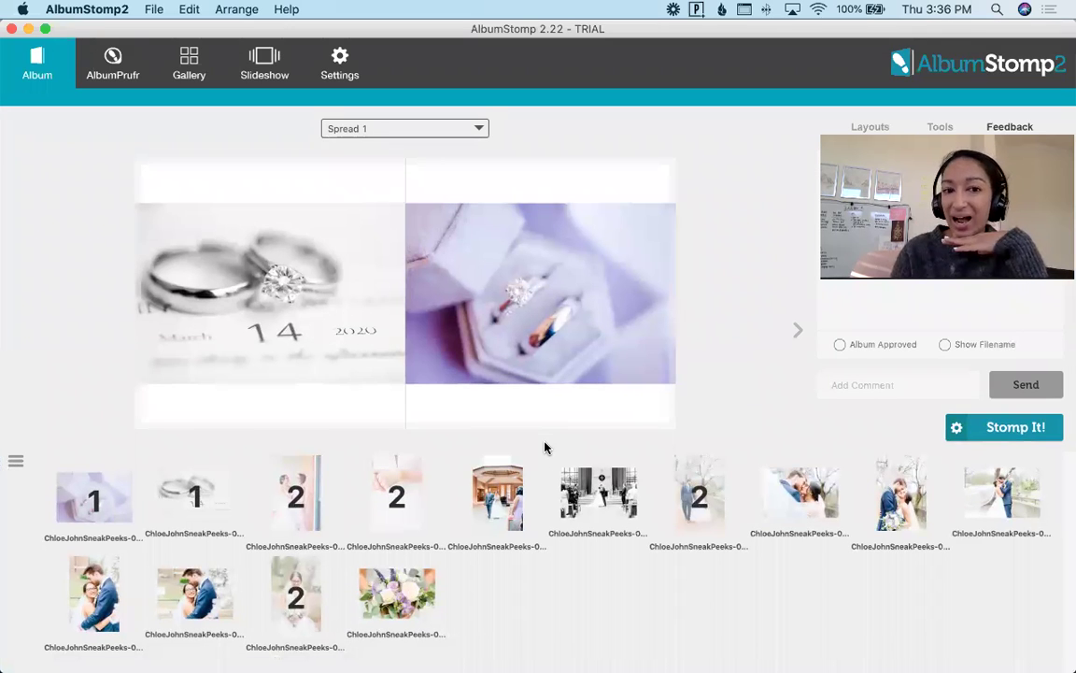
key("ctrl+Up")
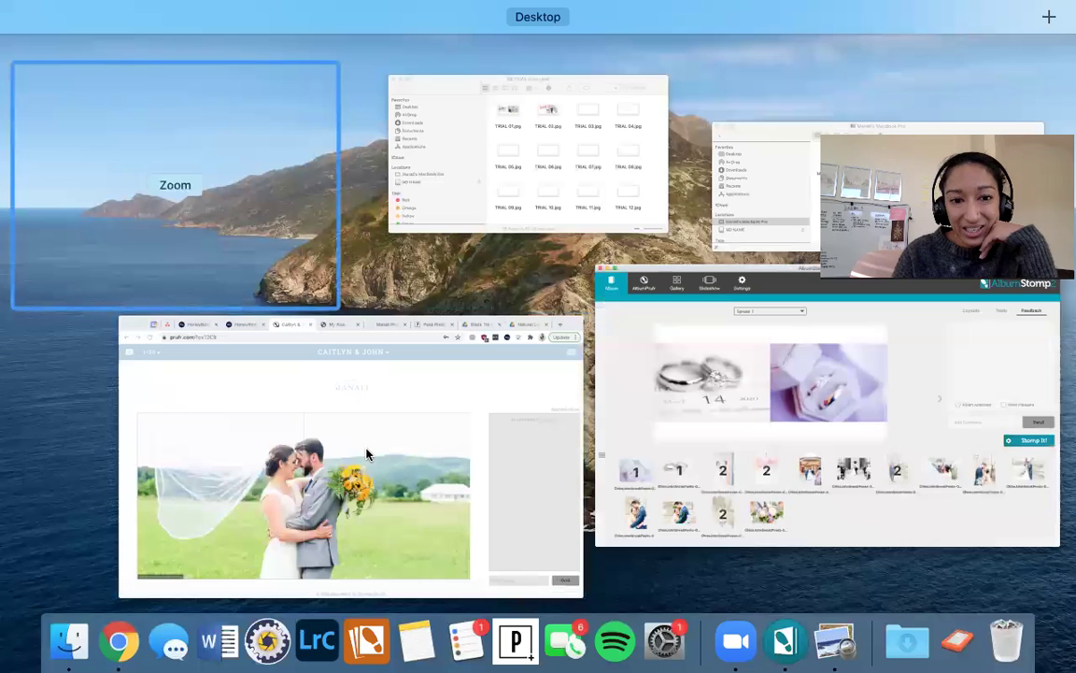
left_click(355, 455)
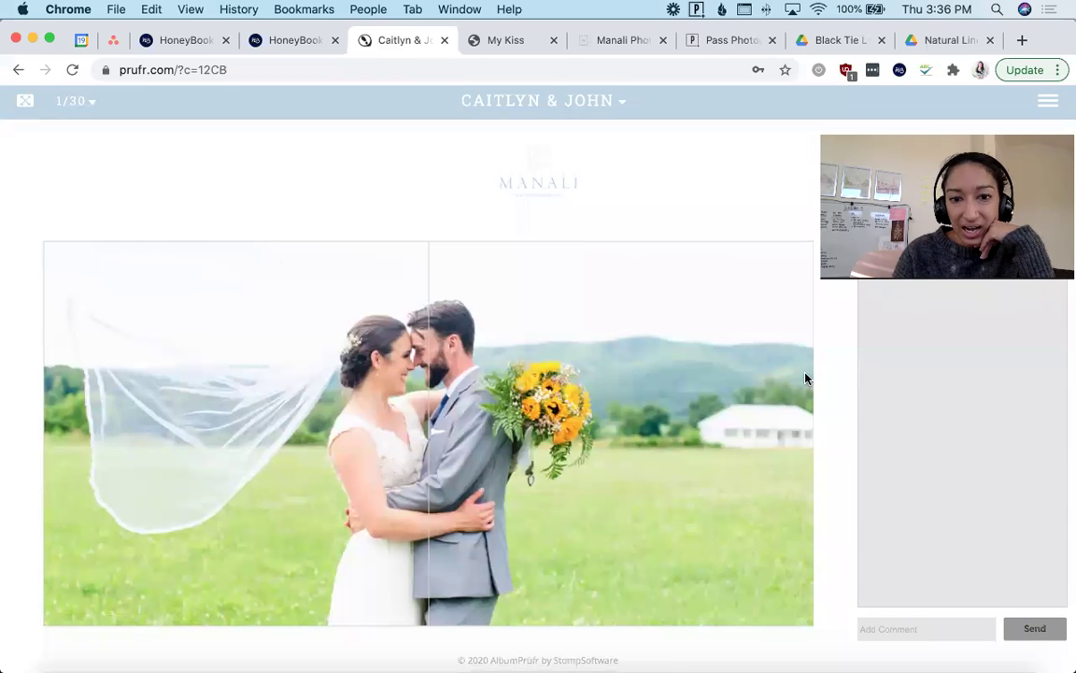
key("ctrl+Up")
left_click(380, 429)
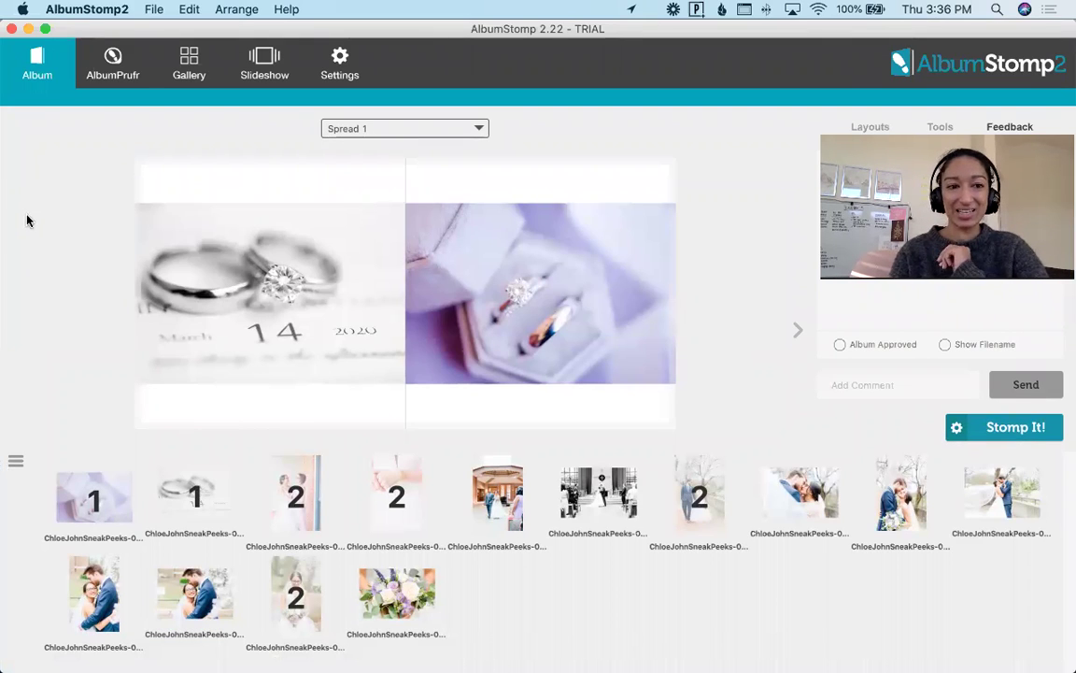
Start a new album project, saving the current TRIAL project first
left_click(155, 9)
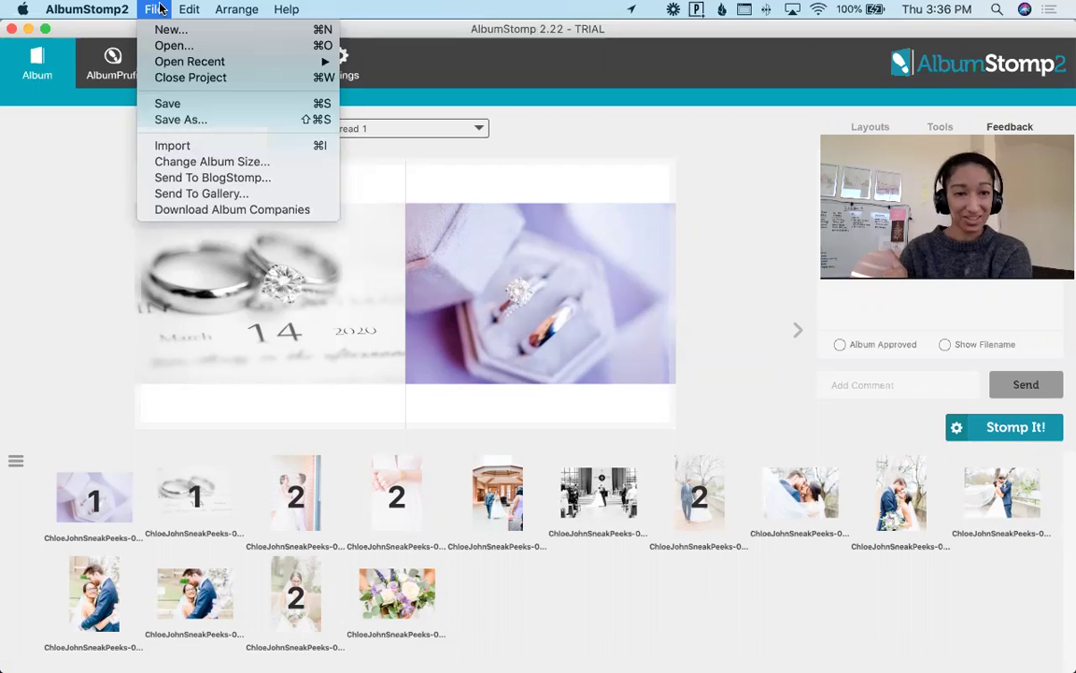
left_click(156, 30)
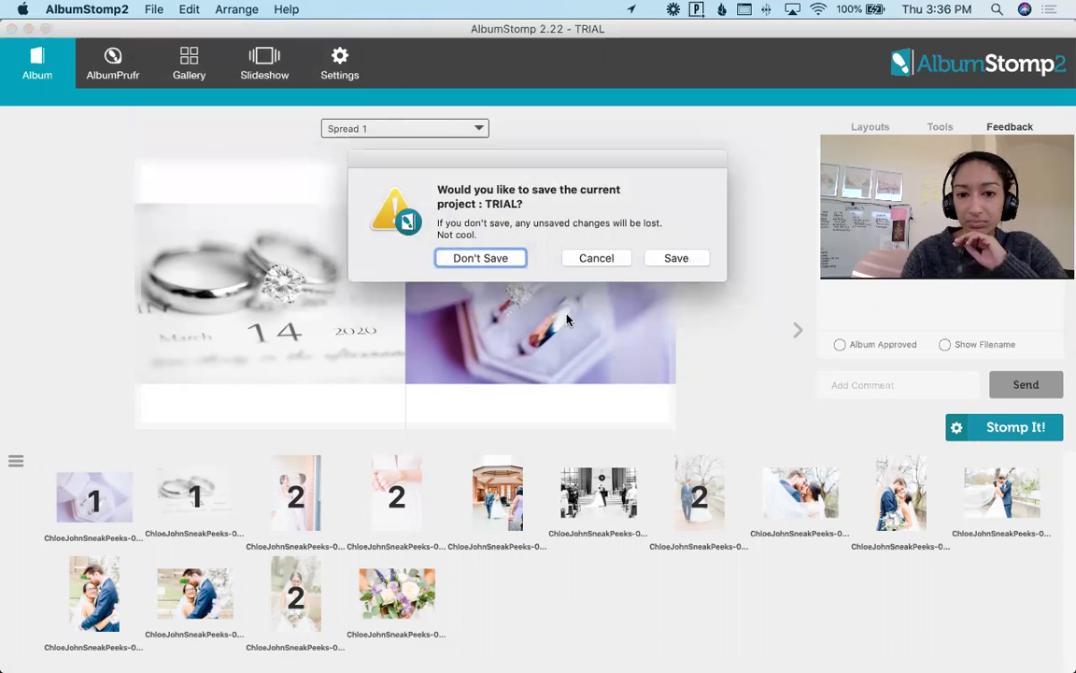
left_click(687, 265)
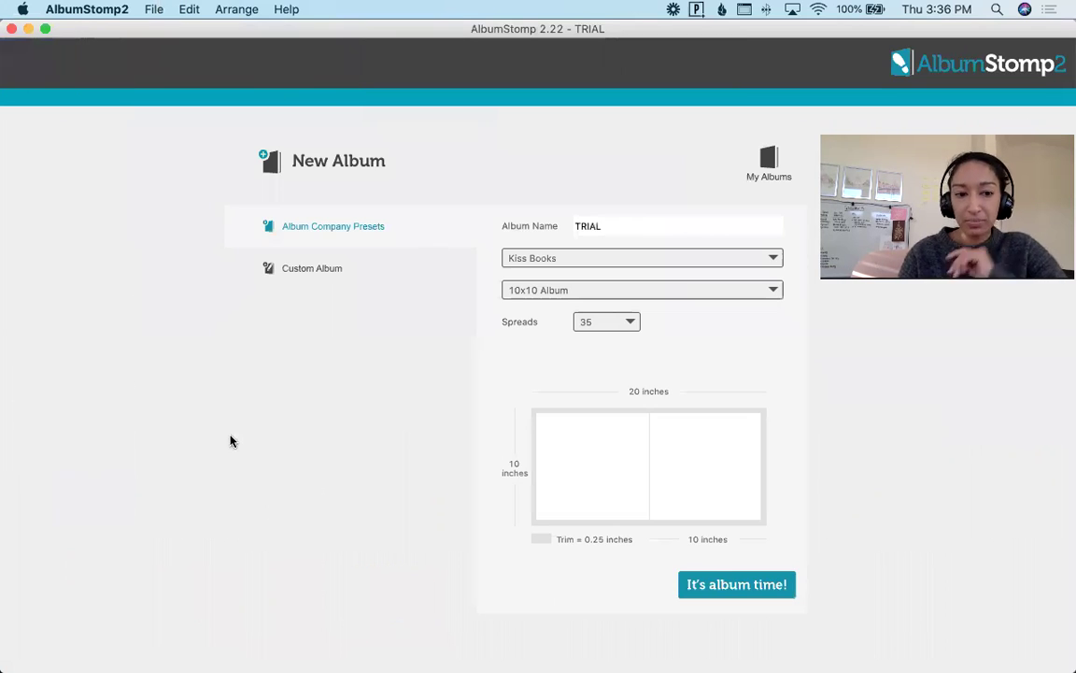
Browse the available album company presets and the Kiss Books album sizes for the new TRIAL album
left_click(699, 231)
double_click(699, 230)
left_click(618, 264)
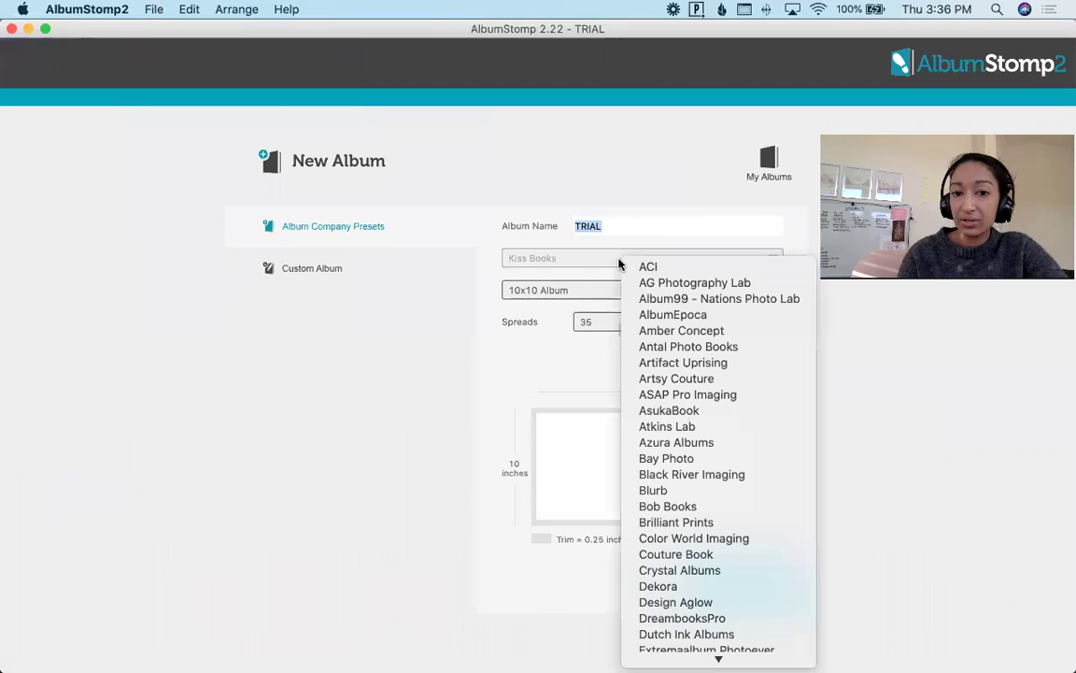
scroll(704, 568, "down", 10)
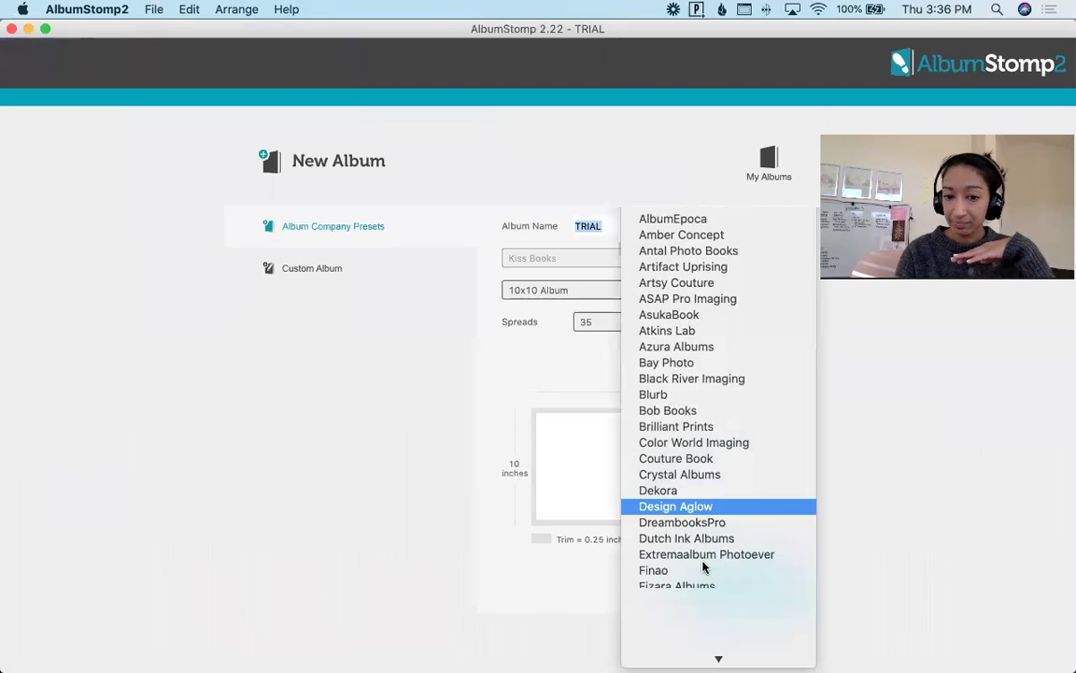
scroll(704, 565, "up", 4)
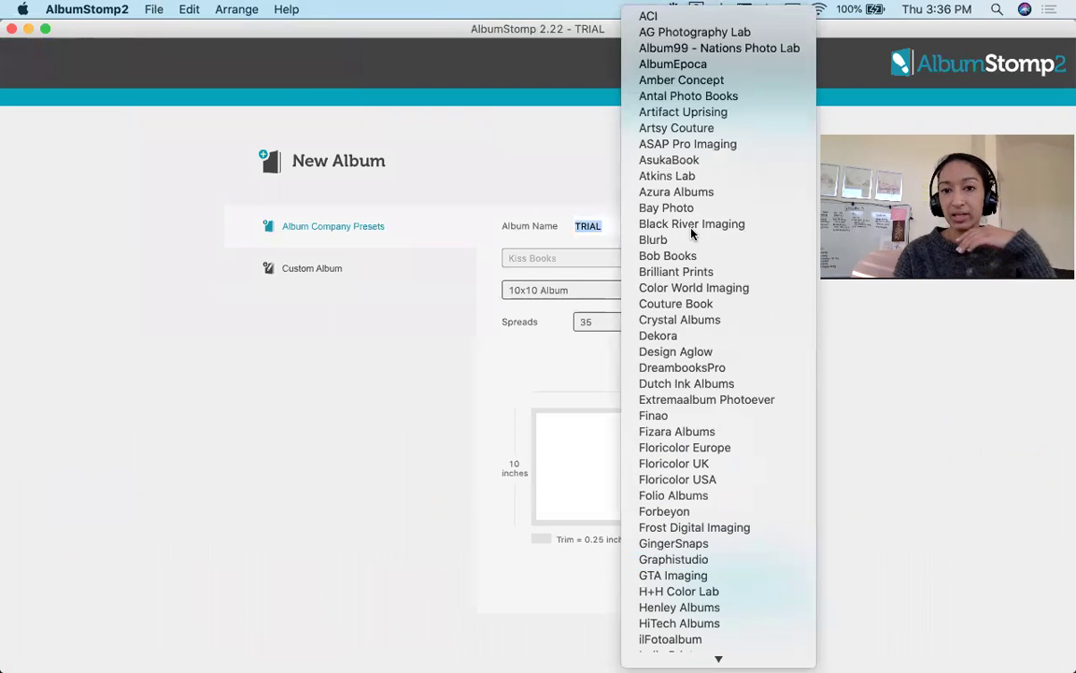
left_click(365, 383)
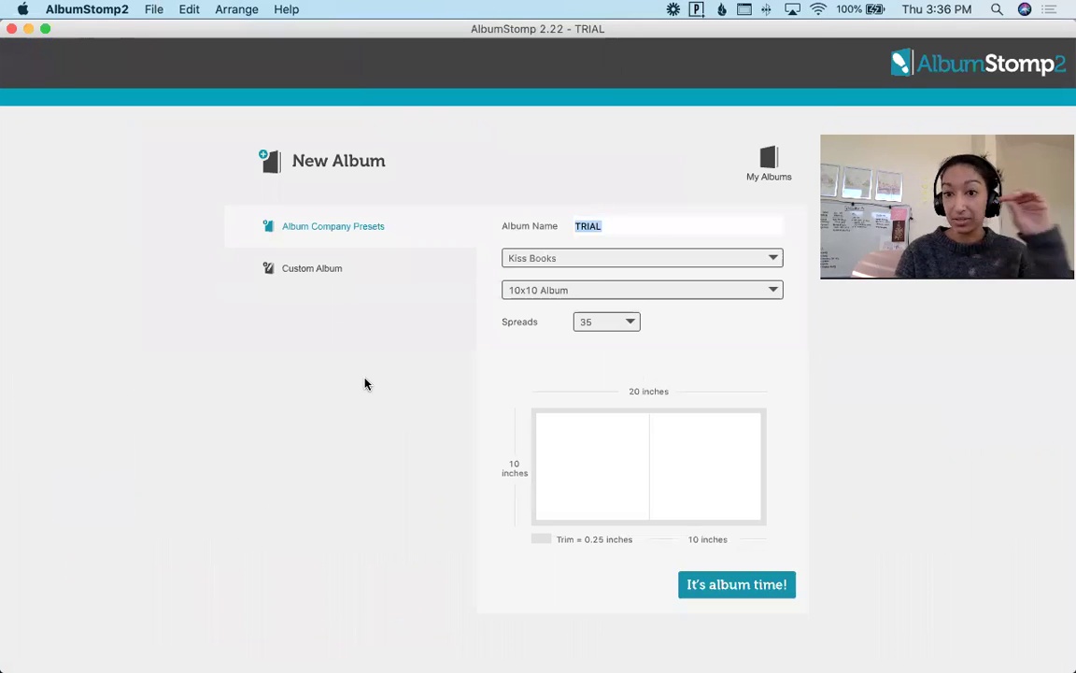
left_click(557, 291)
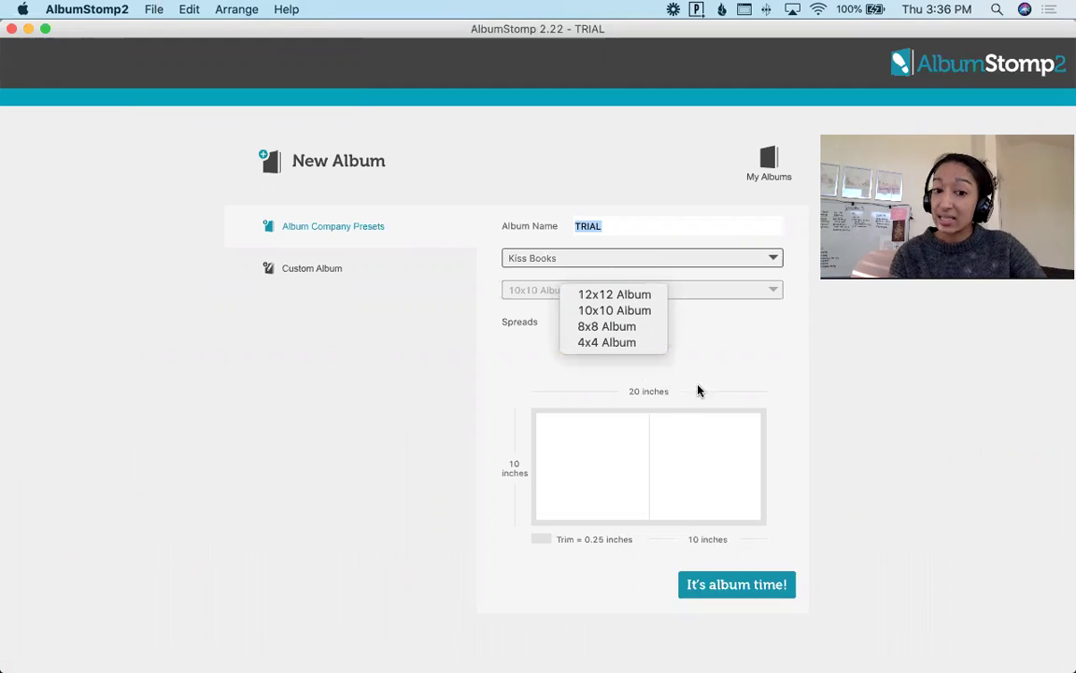
left_click(675, 338)
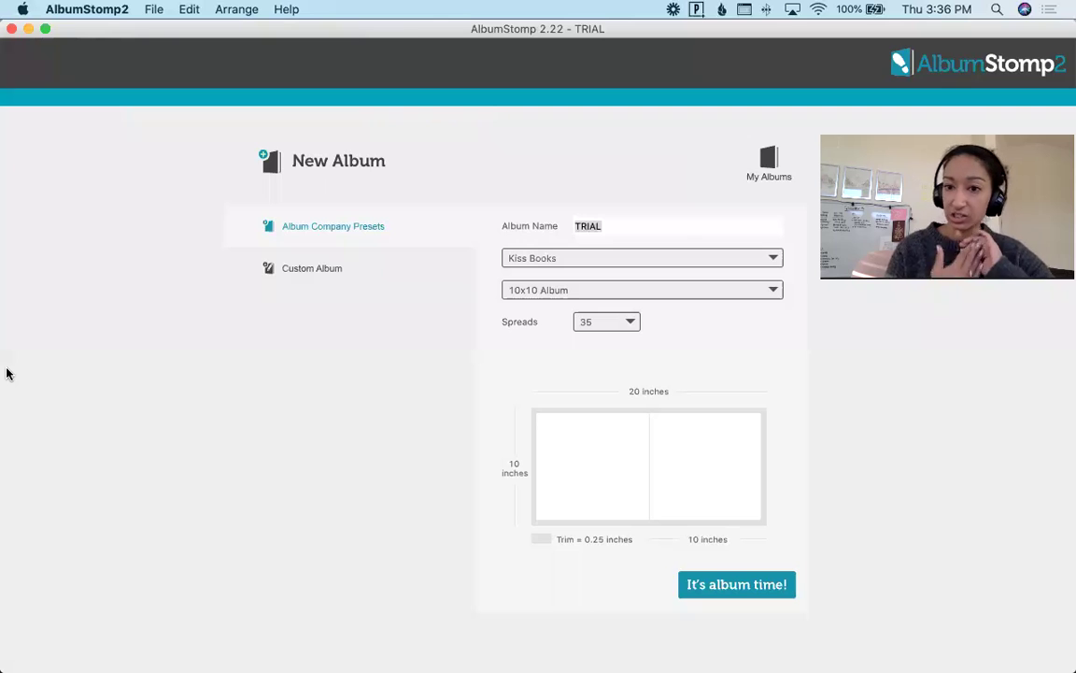
left_click(616, 263)
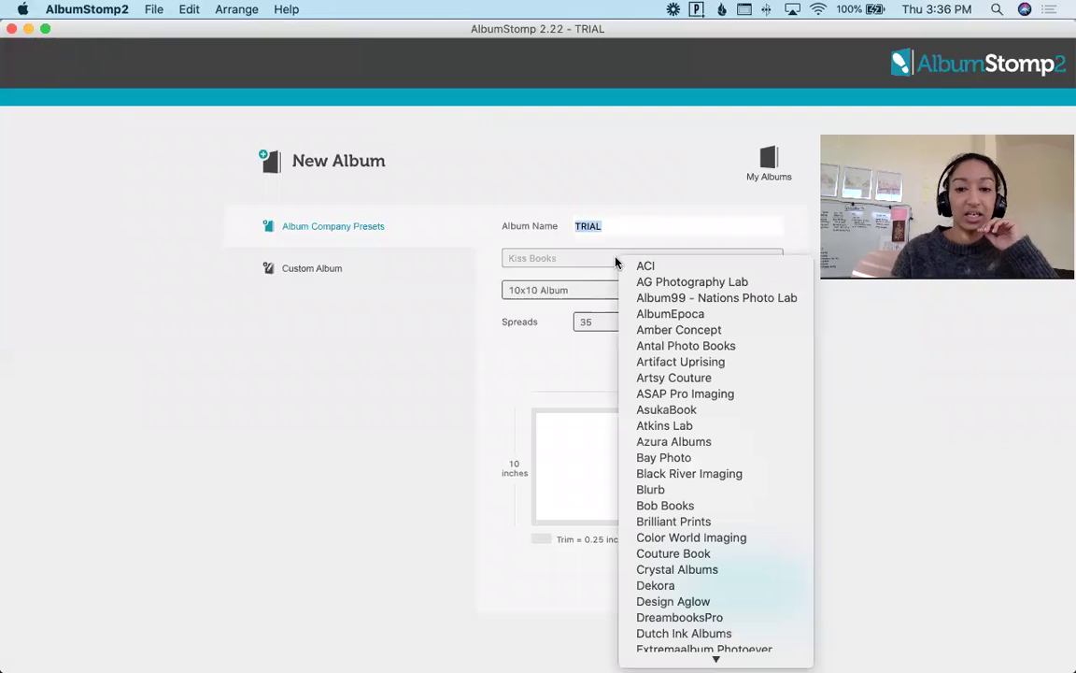
left_click(609, 265)
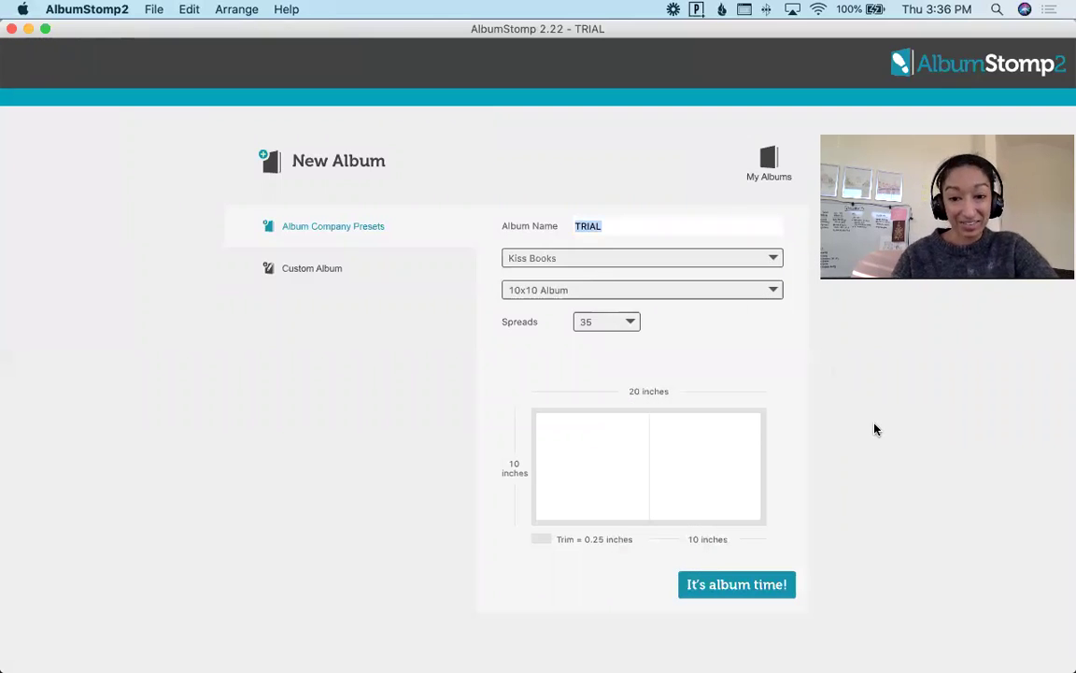
Create the TRIAL album as a Kiss Books 10x10 with 35 spreads and import all the wedding sneak peek images
left_click(730, 582)
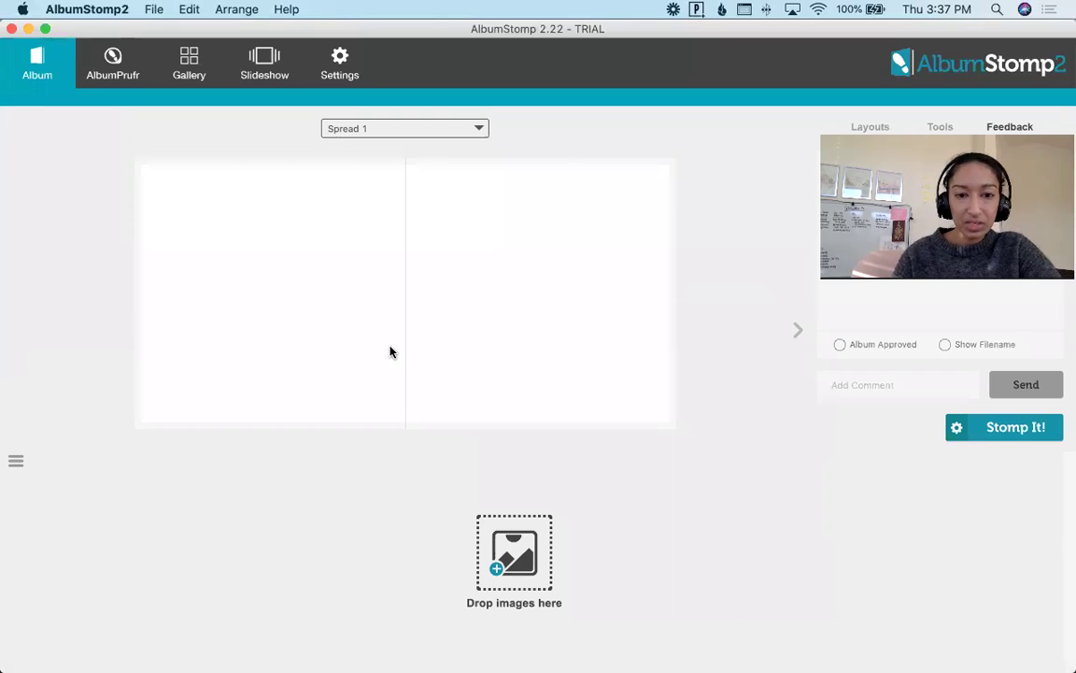
left_click(149, 9)
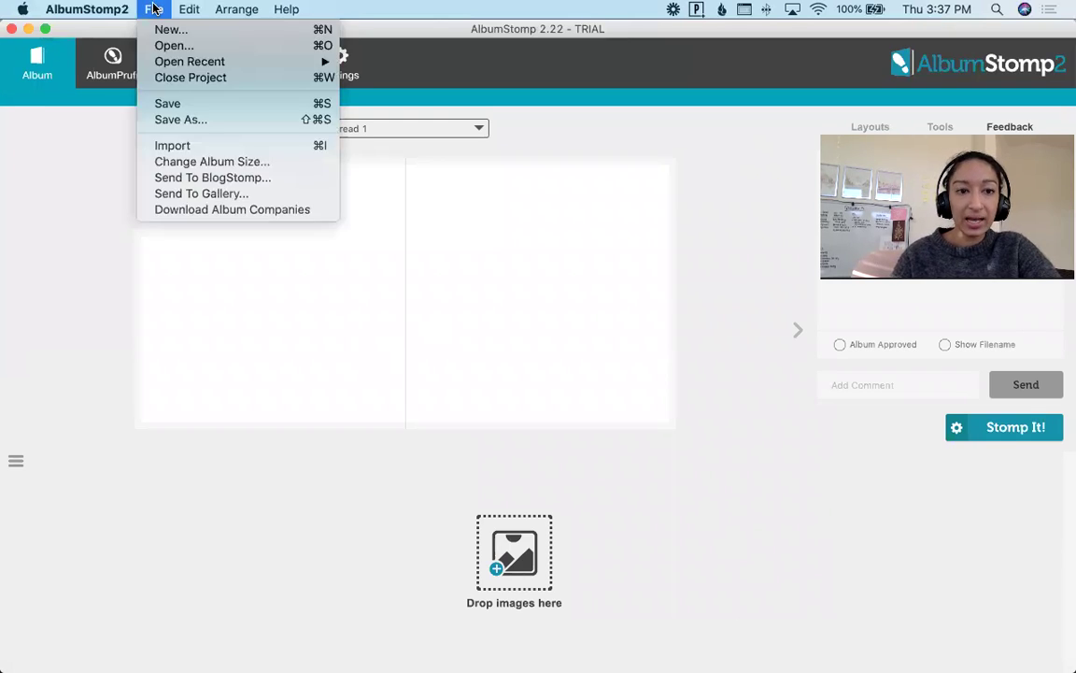
left_click(207, 149)
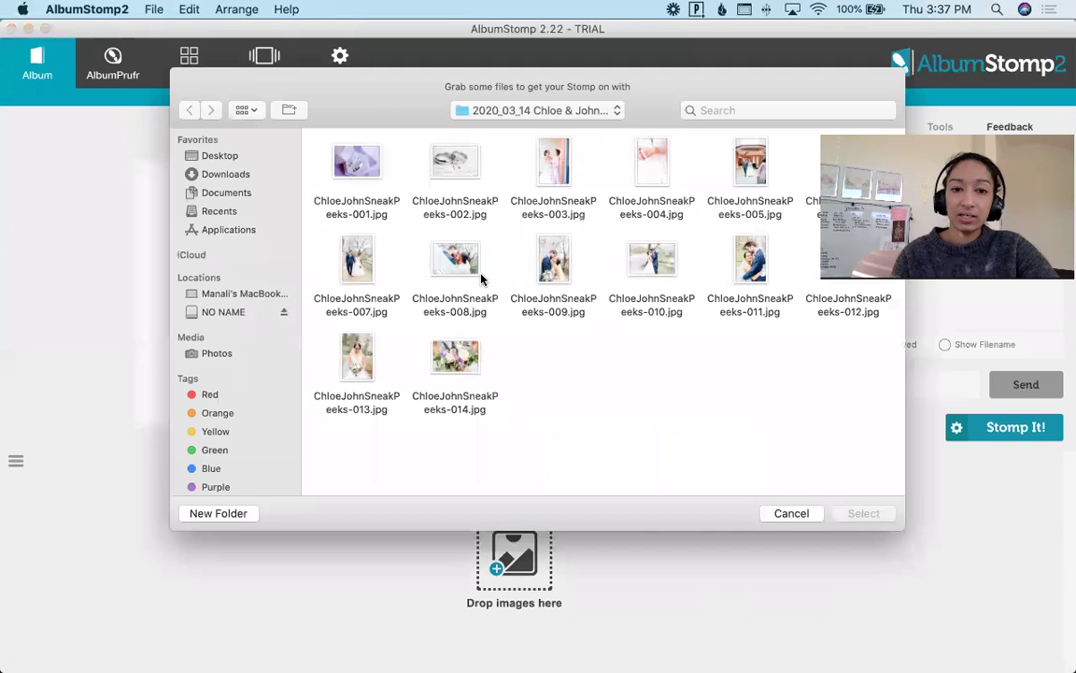
key("super+a")
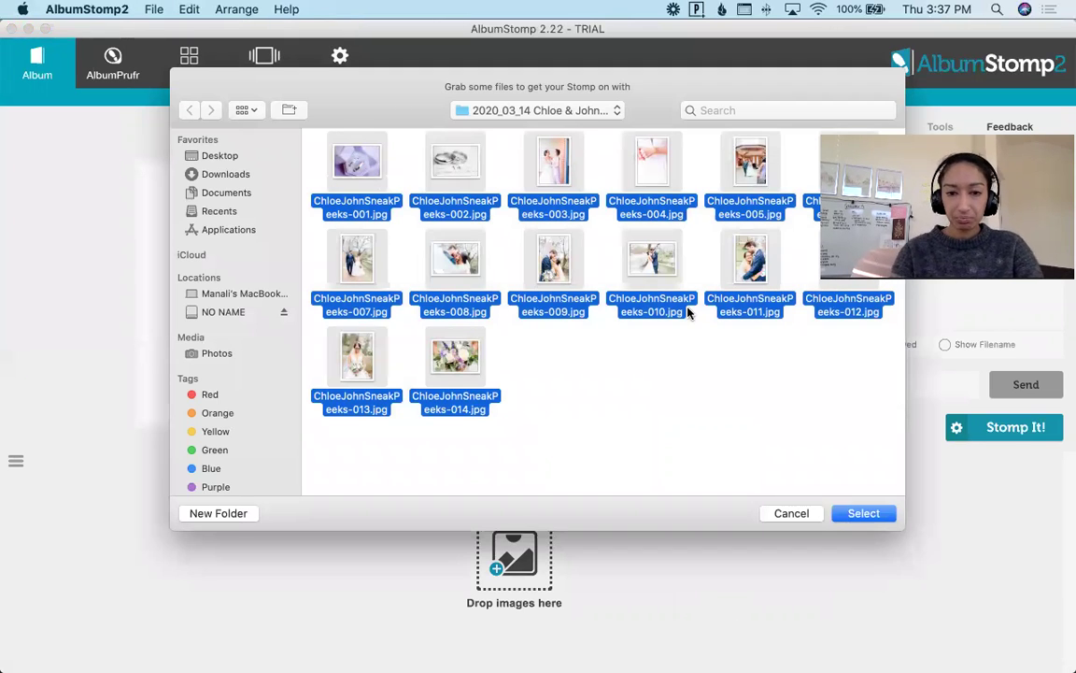
key("Return")
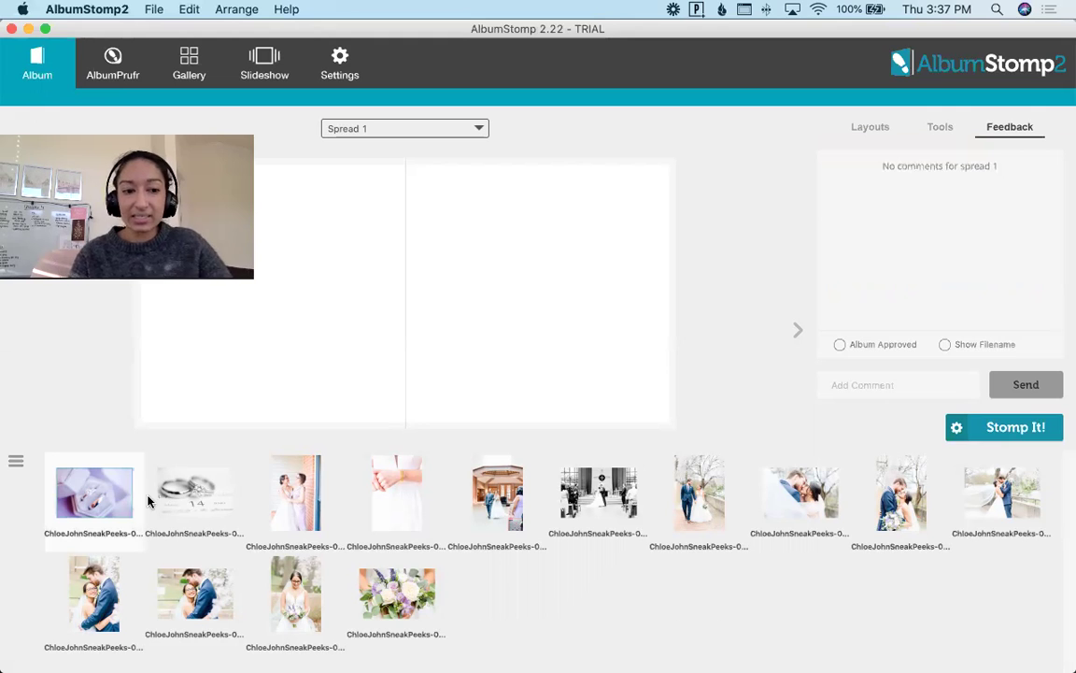
Place the two wedding ring photos side by side on spread 1 and look over the album's spread overview
left_click_drag(93, 493, 297, 292)
left_click_drag(224, 494, 542, 299)
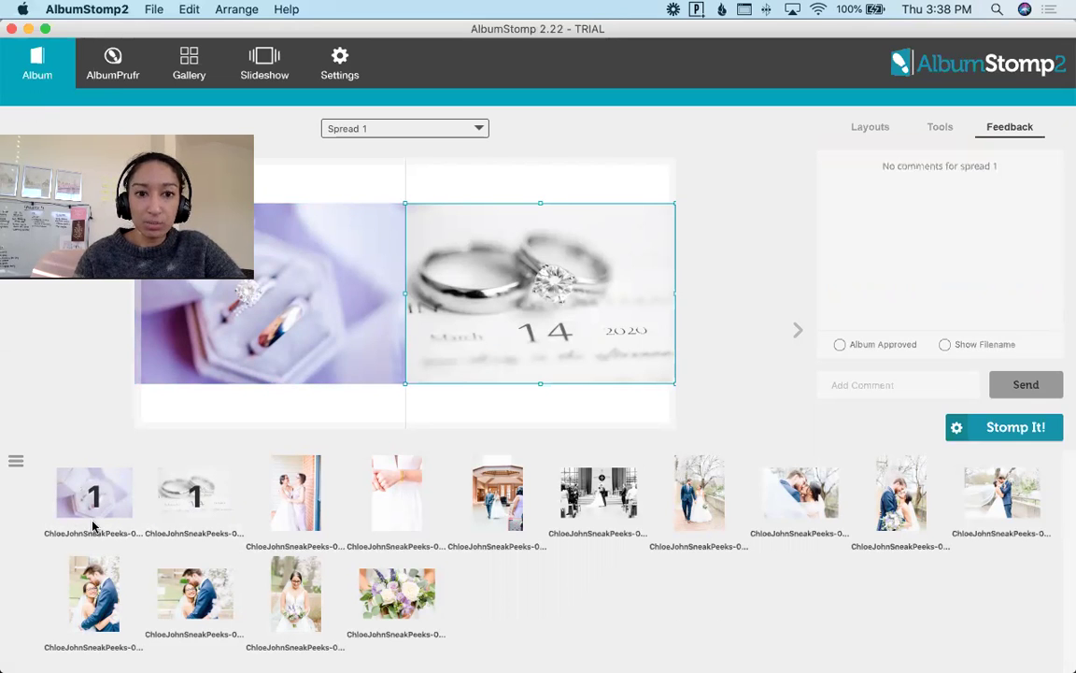
left_click(474, 131)
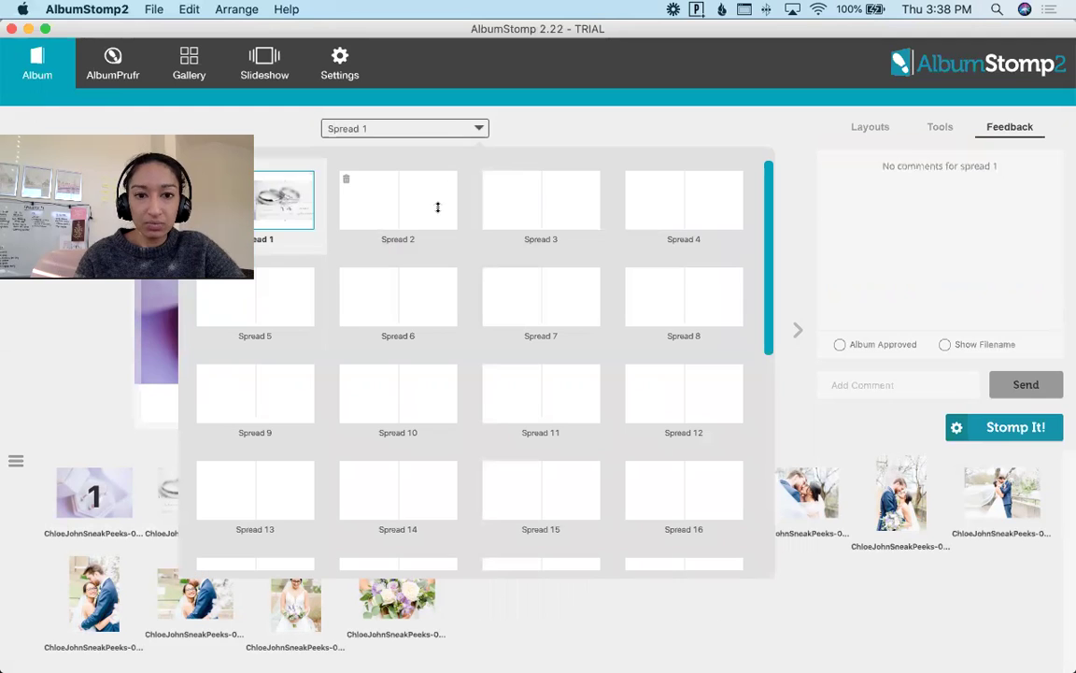
scroll(744, 348, "down", 1)
scroll(745, 347, "down", 5)
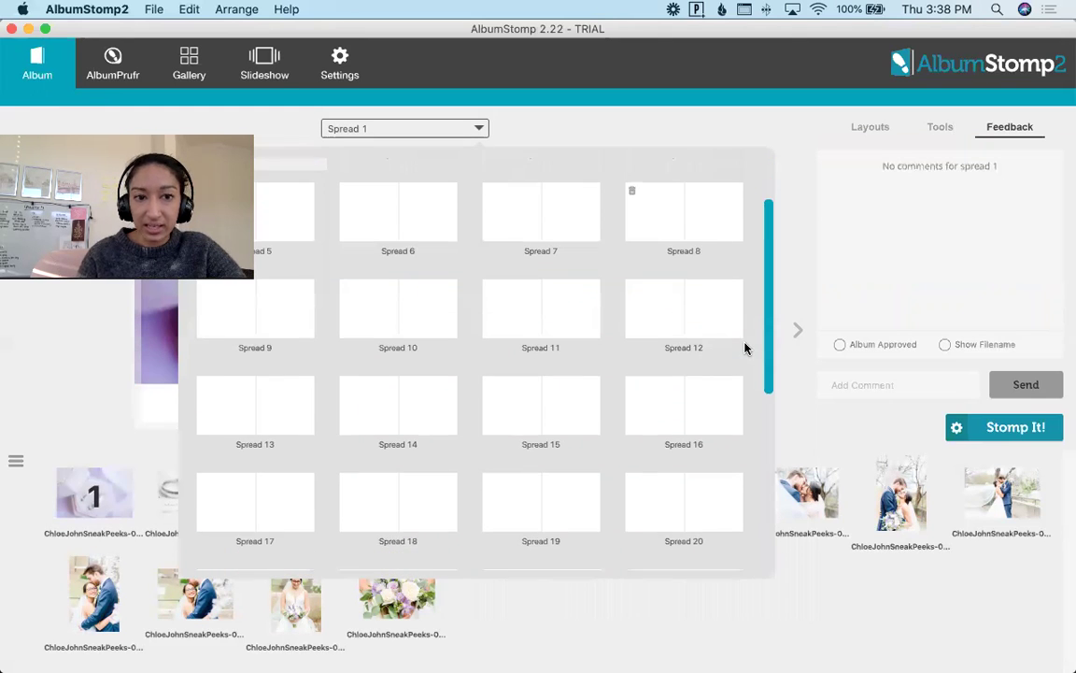
left_click(644, 122)
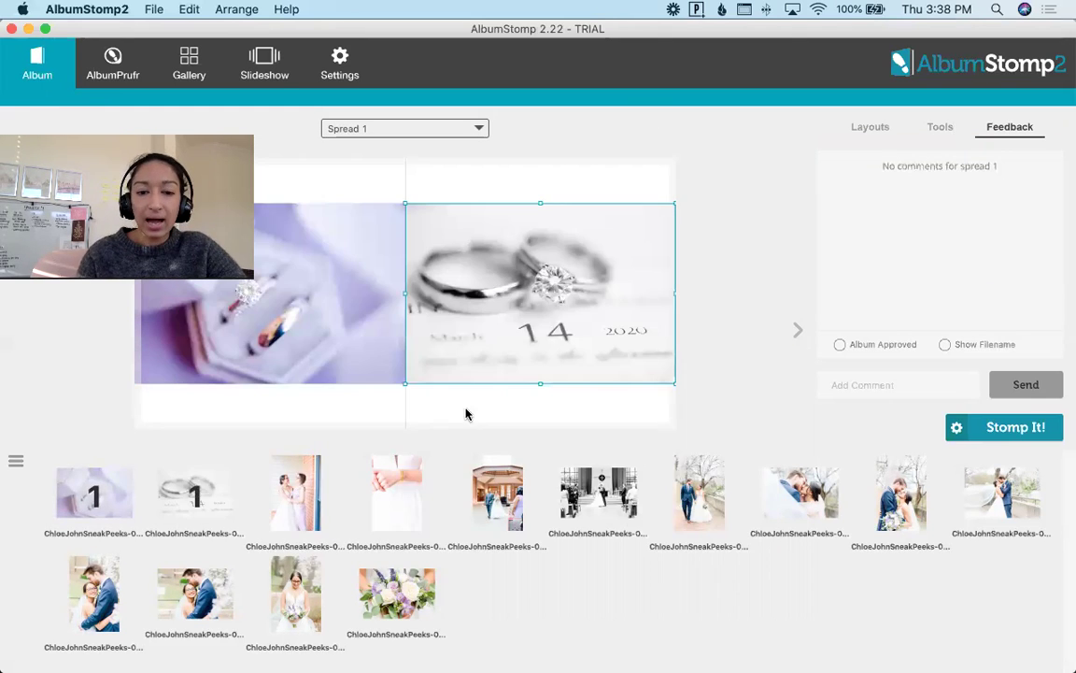
Try to open the AlbumPrufr proofing section for the album
left_click(112, 65)
left_click(653, 246)
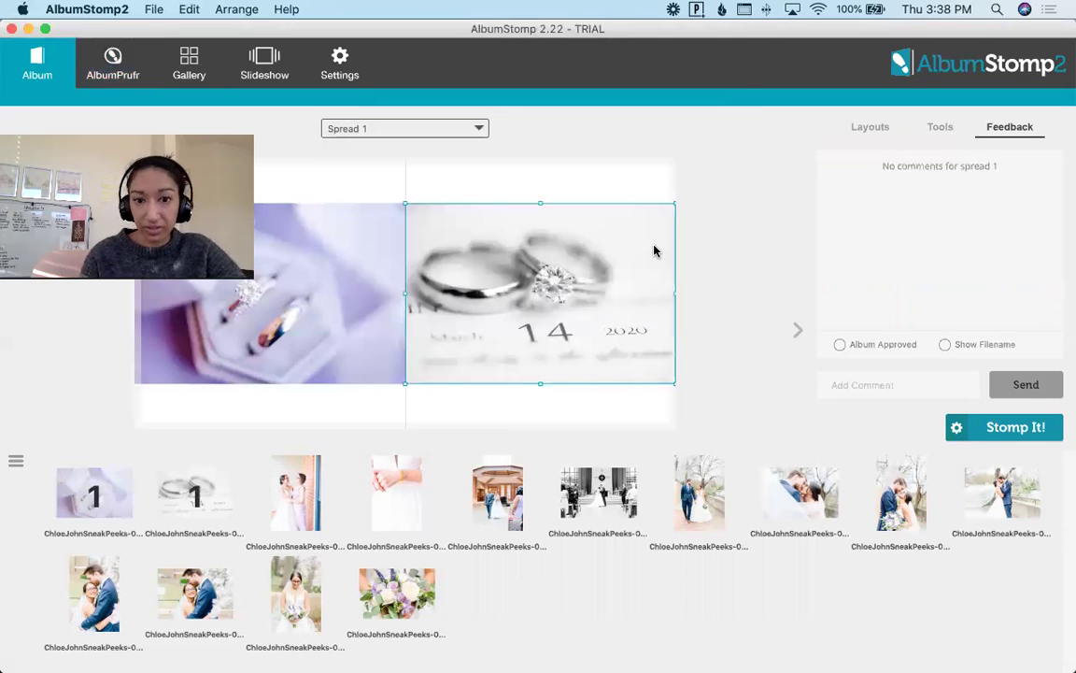
left_click(111, 60)
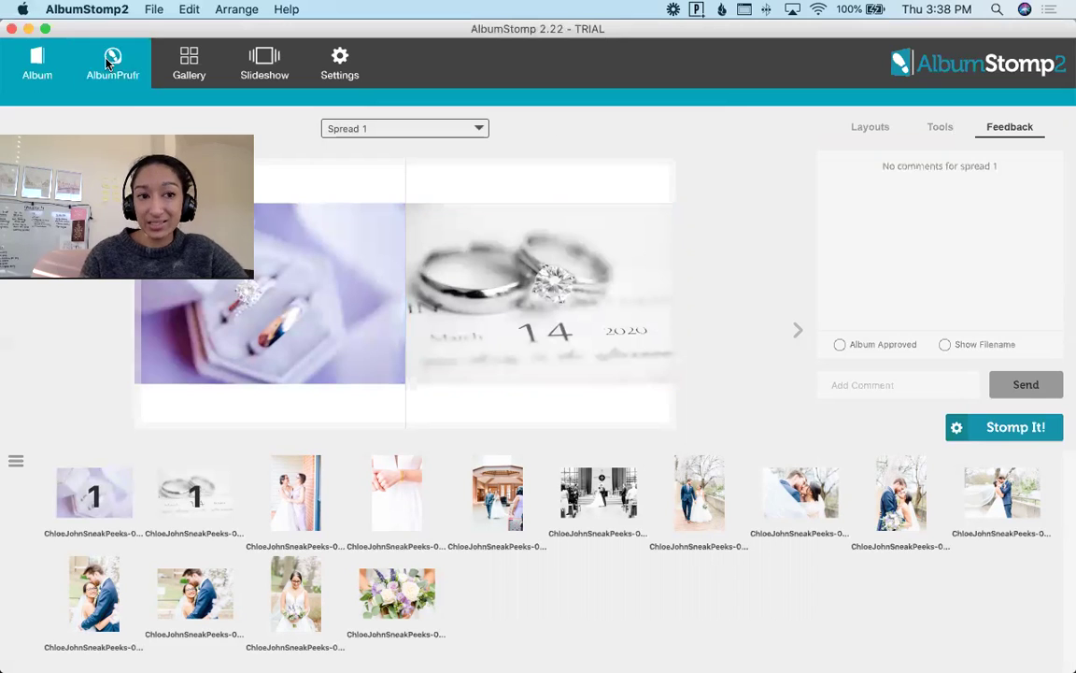
left_click(657, 236)
Save the album as TRIAL.albumstomp on the Desktop, replacing the existing file, and go to spread 2
key("super+s")
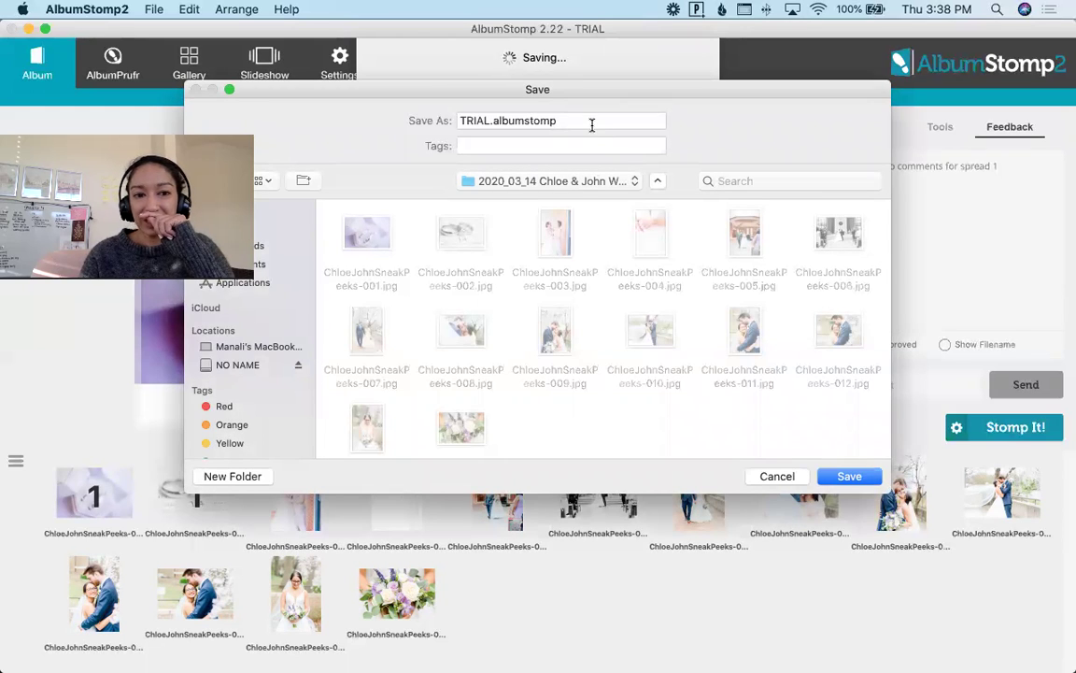
left_click(261, 216)
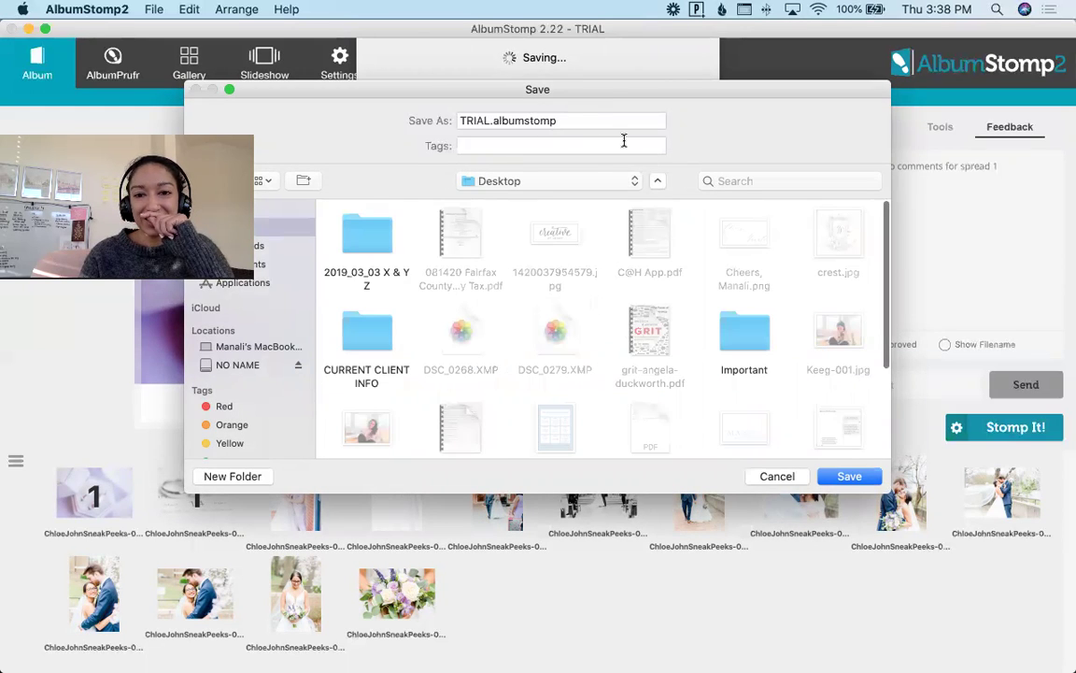
scroll(697, 317, "down", 5)
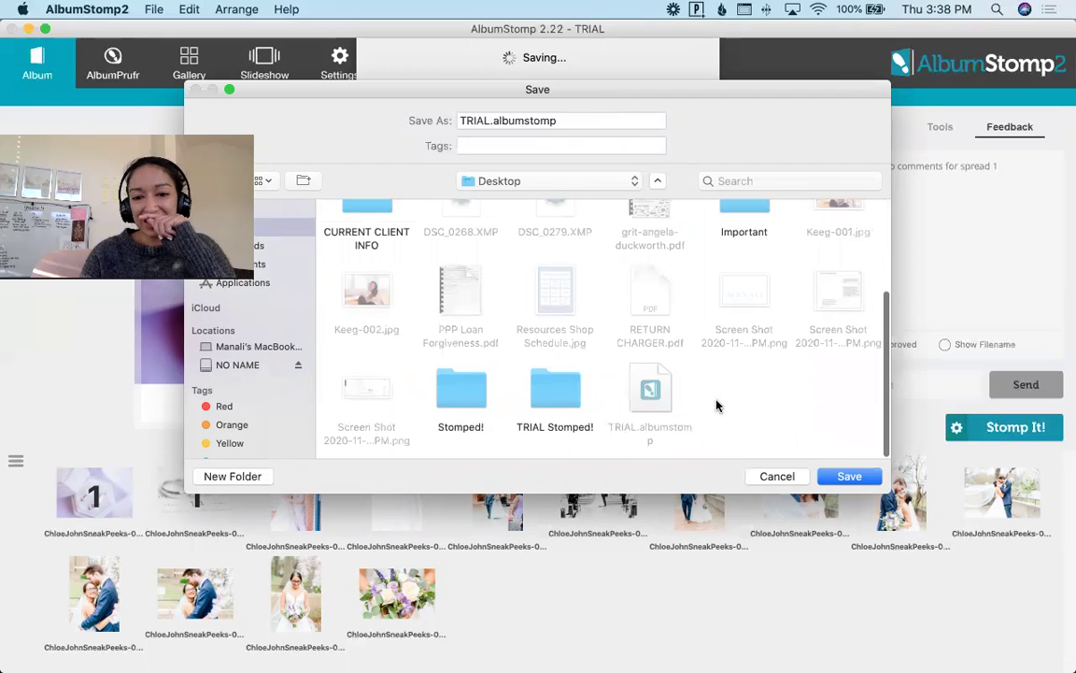
key("Return")
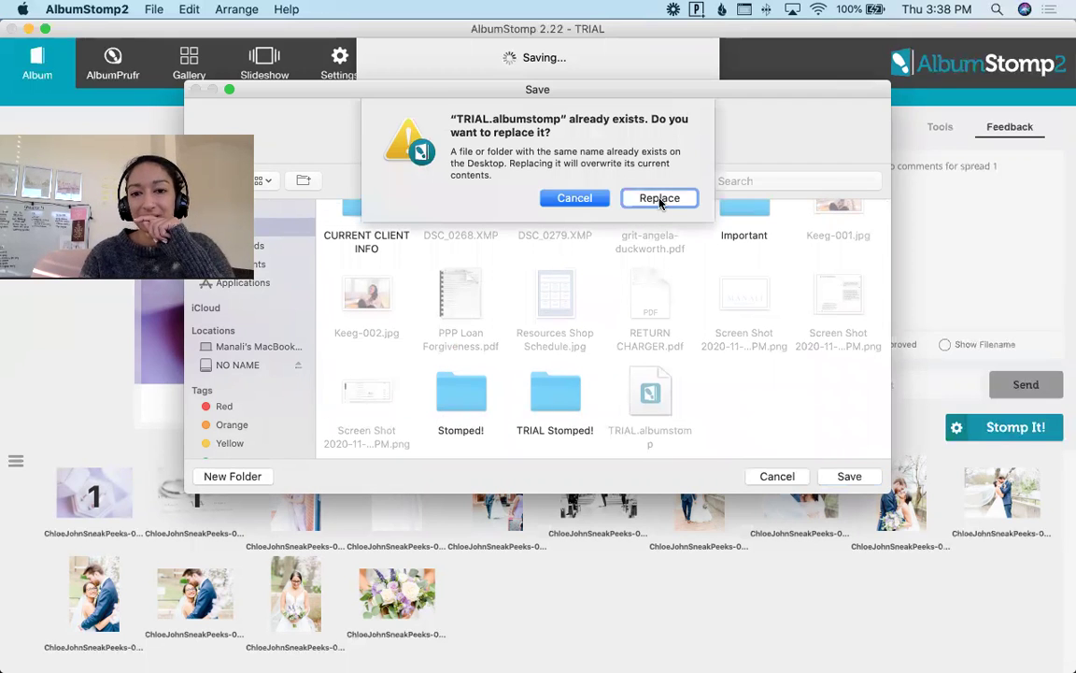
left_click(565, 197)
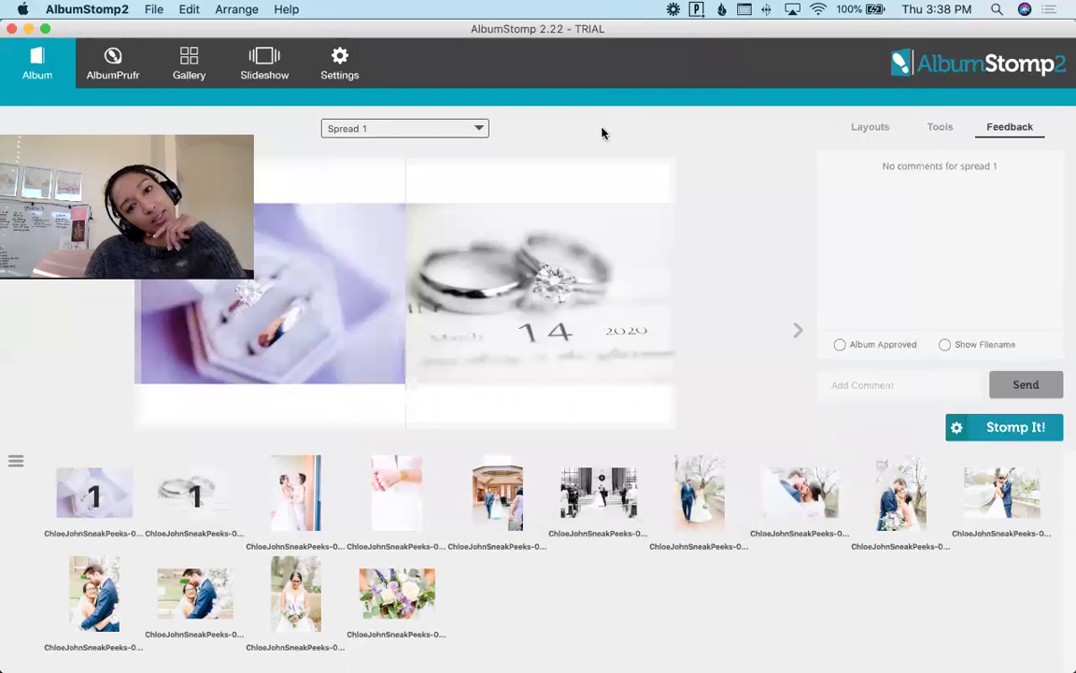
left_click(797, 330)
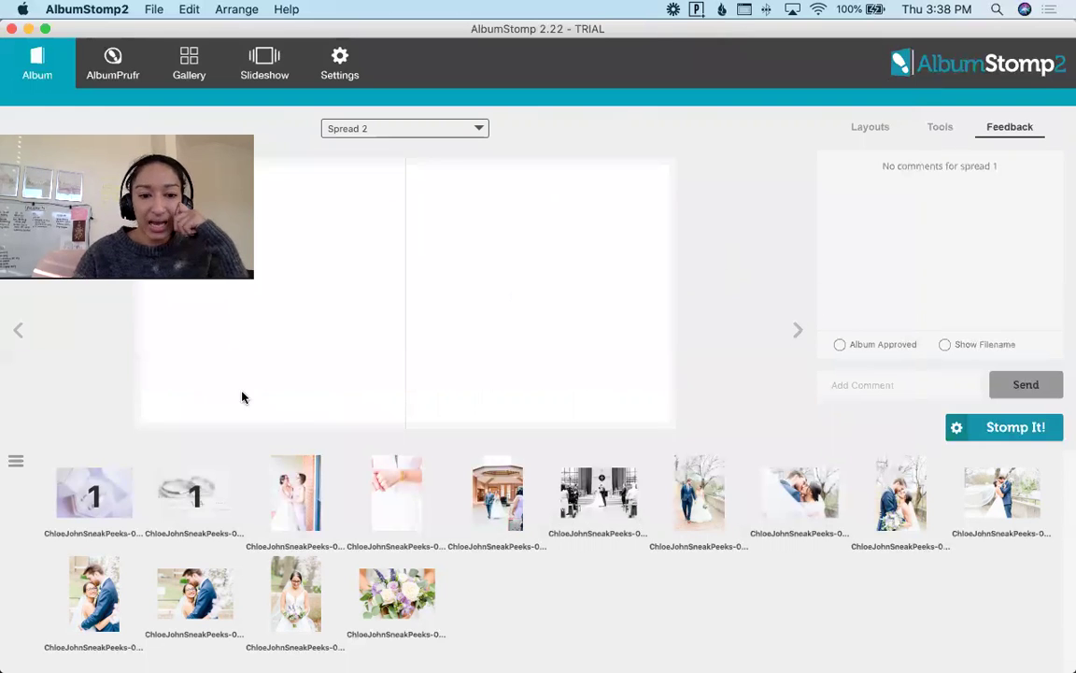
Try placing the embrace, hands and bride portrait photos together on spread 2, and undo the placement
left_click(309, 495)
left_click(391, 501, "shift")
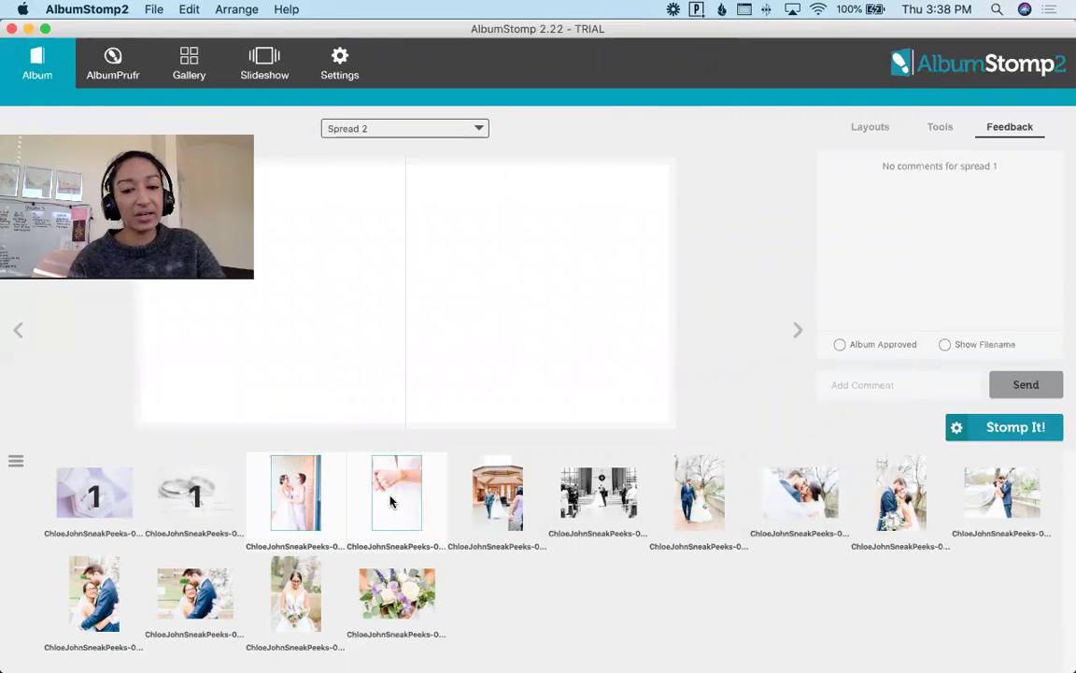
left_click(308, 588, "shift")
left_click_drag(299, 531, 372, 282)
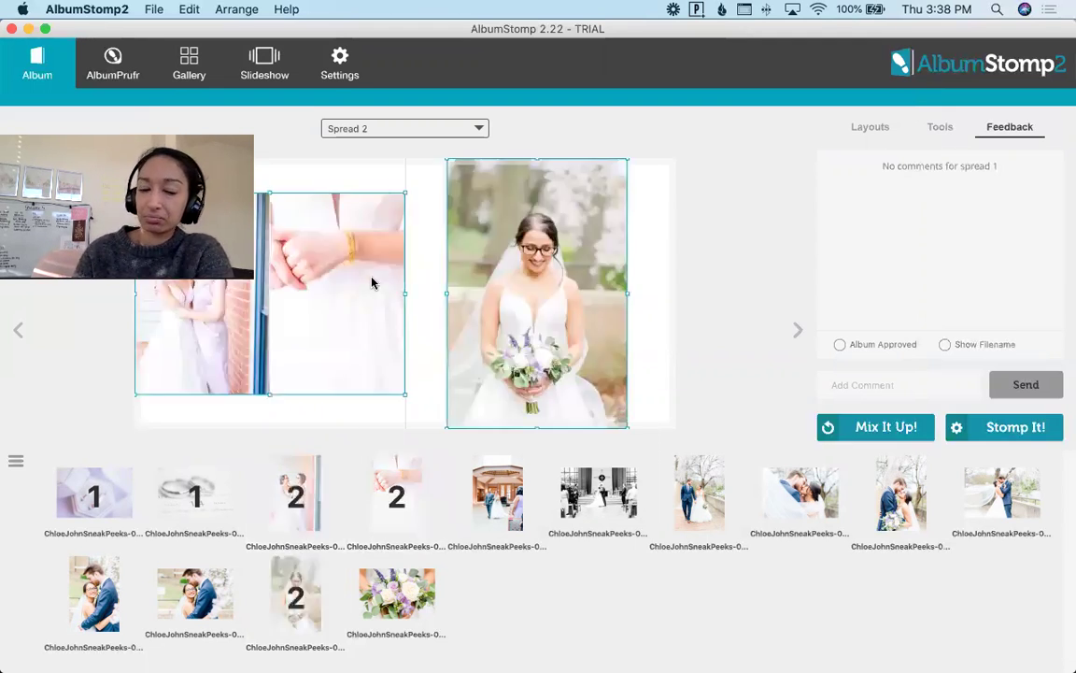
key("super+z")
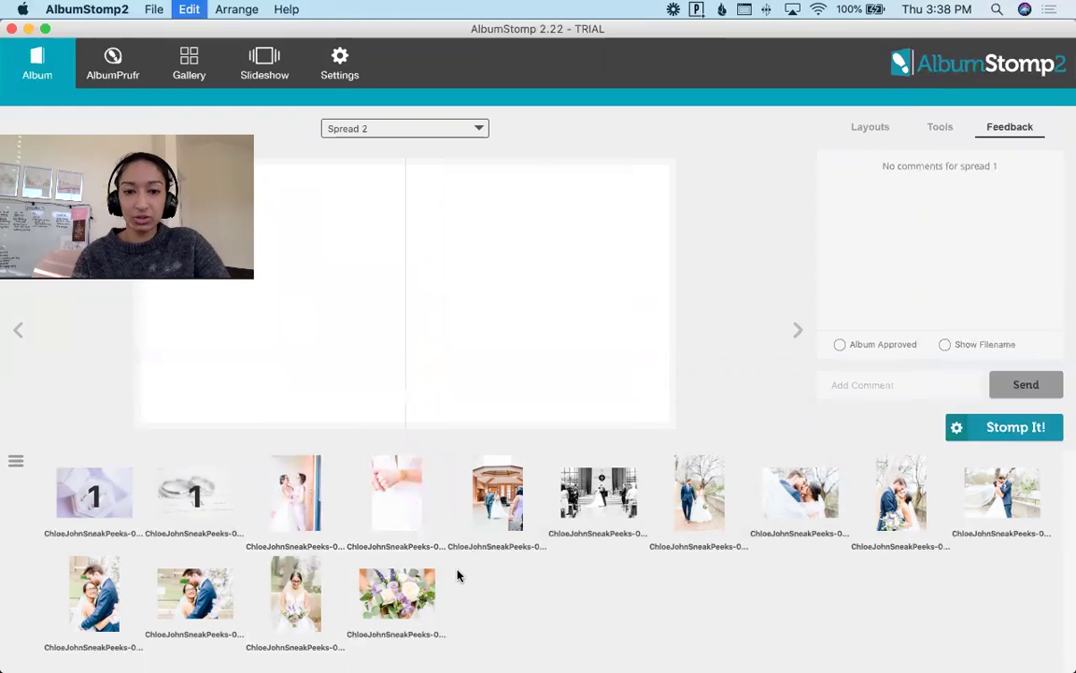
Place the embrace, hands and bride portrait photos in one row across spread 2 and shrink the group to leave a white border
left_click_drag(395, 492, 396, 368)
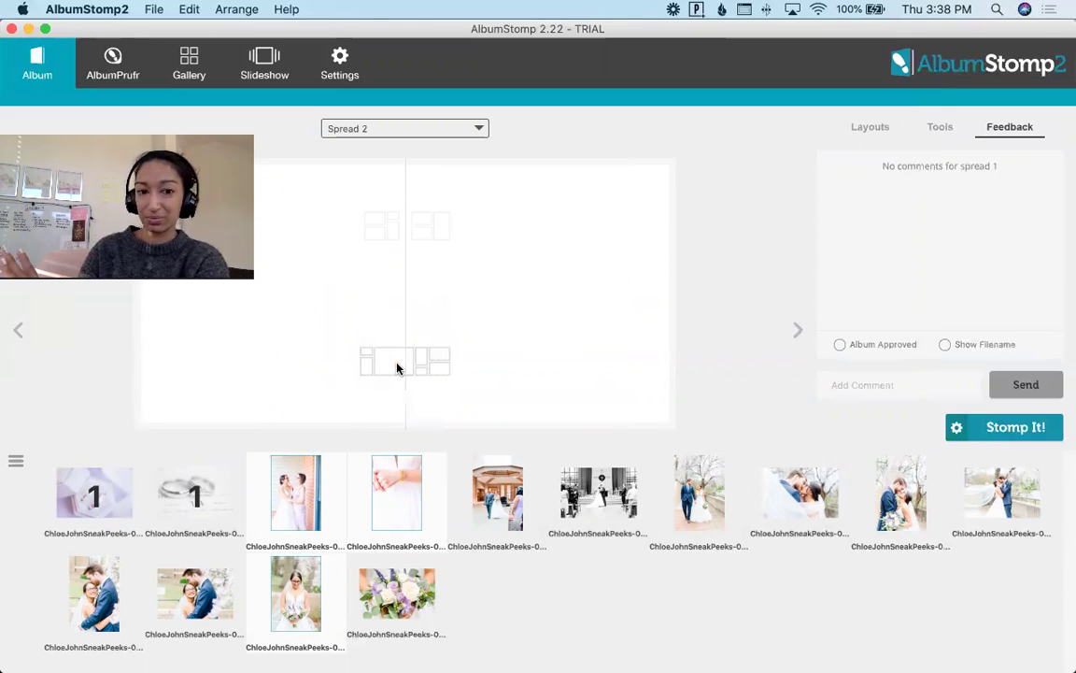
mouse_move(400, 294)
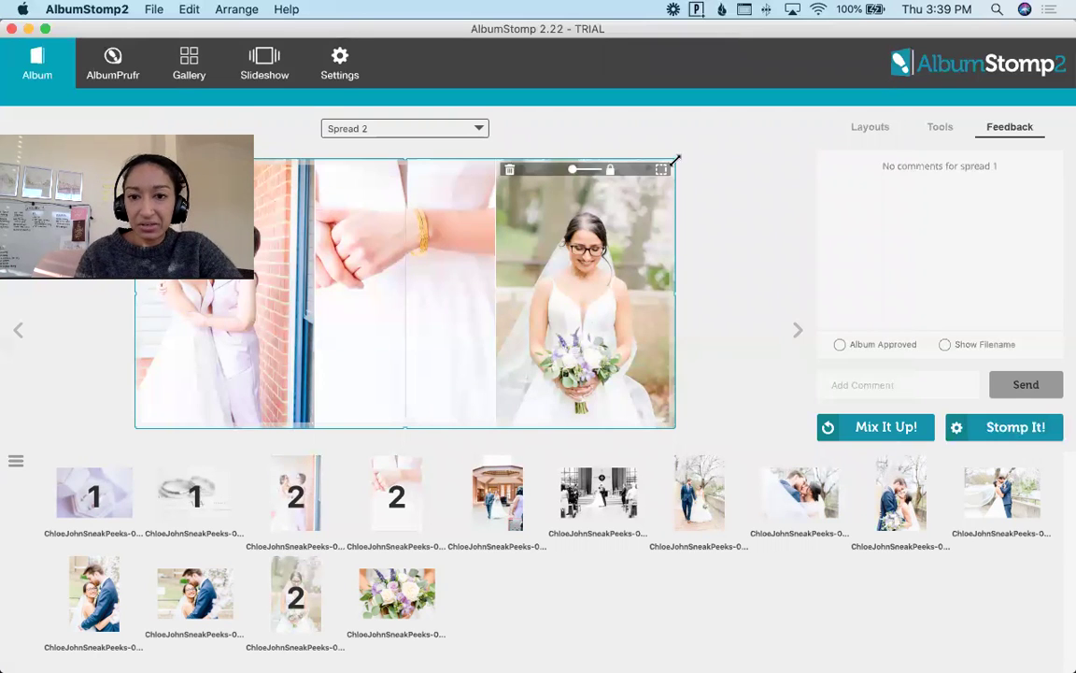
left_click_drag(675, 162, 620, 198)
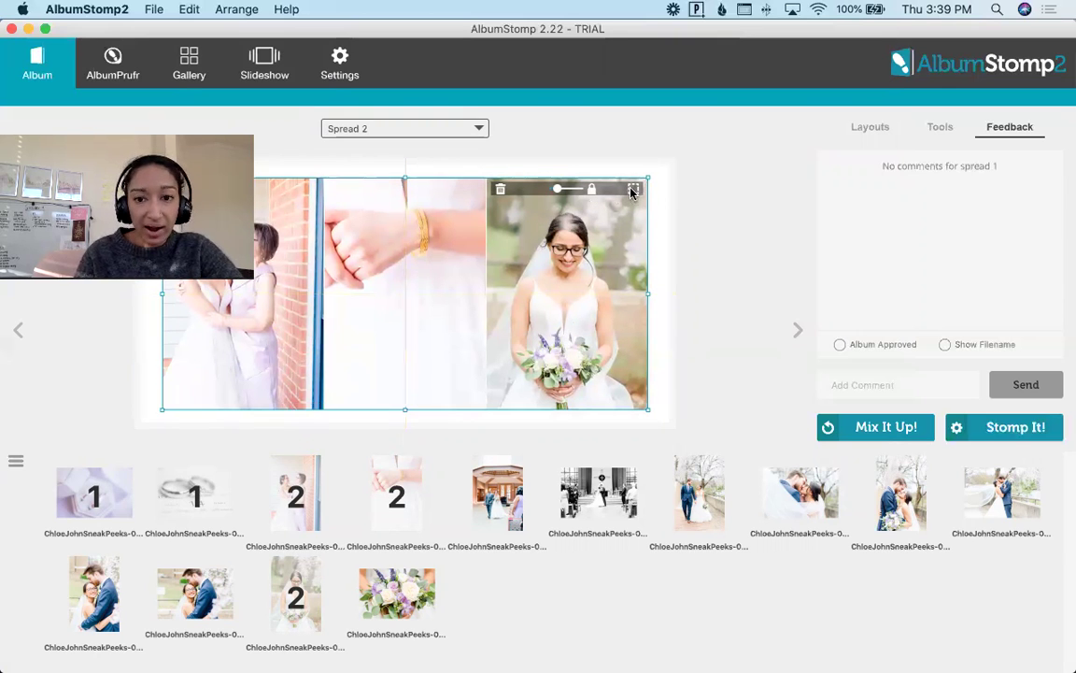
Shift the bride portrait's crop area down to the photo's lower edge and swap the hands photo with the embrace photo
left_click(633, 189)
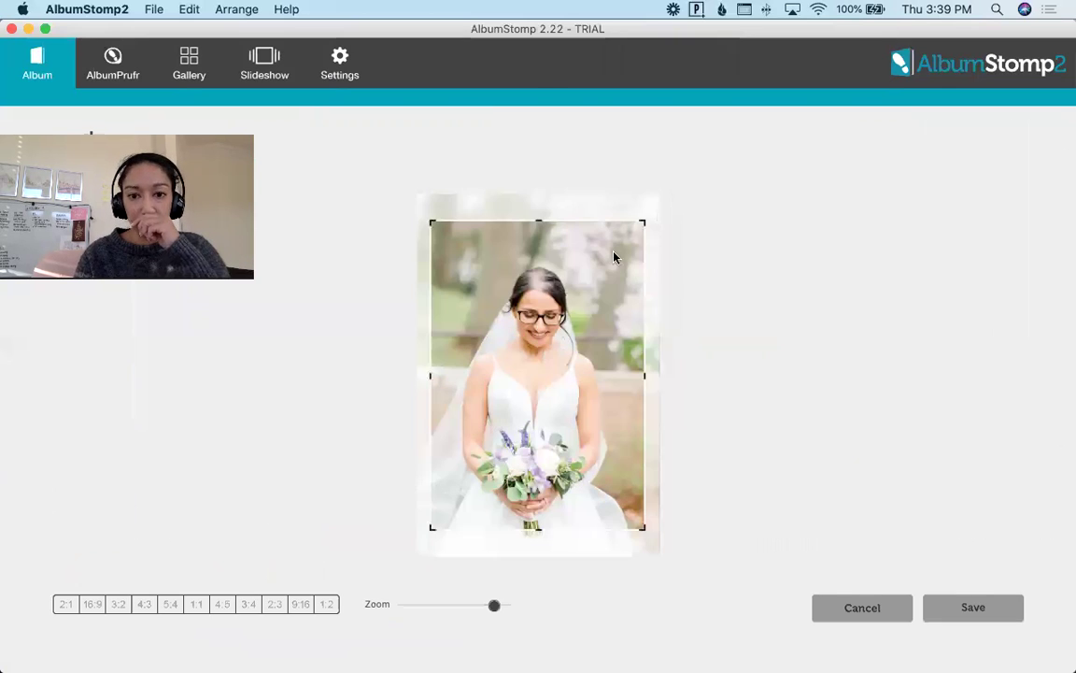
left_click_drag(563, 314, 567, 339)
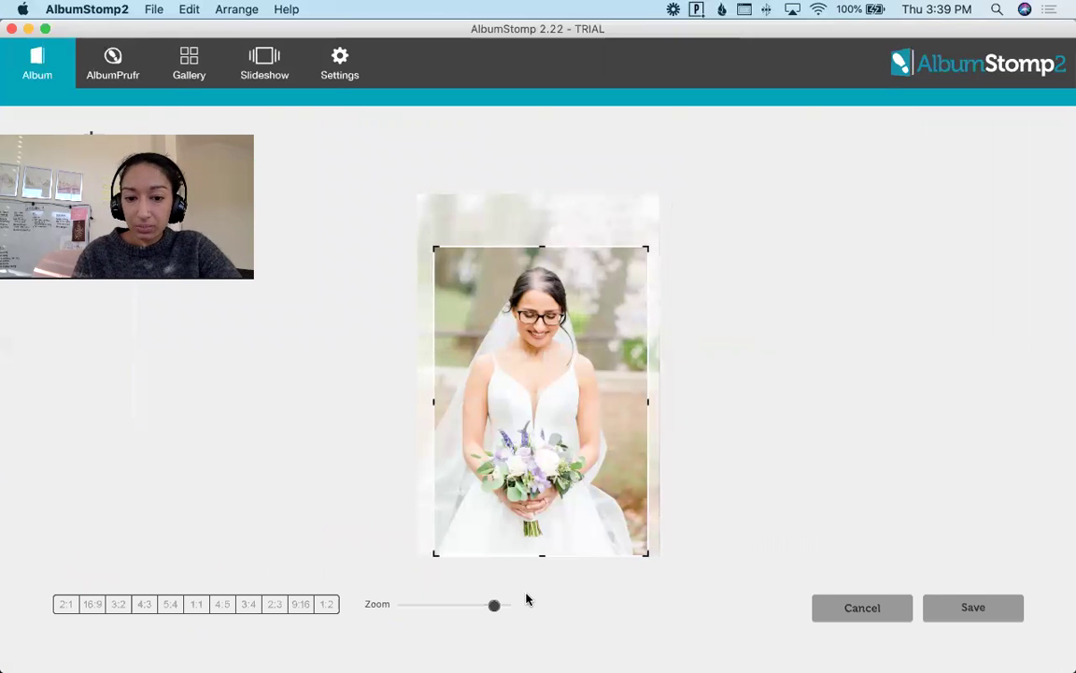
left_click(944, 610)
mouse_move(455, 251)
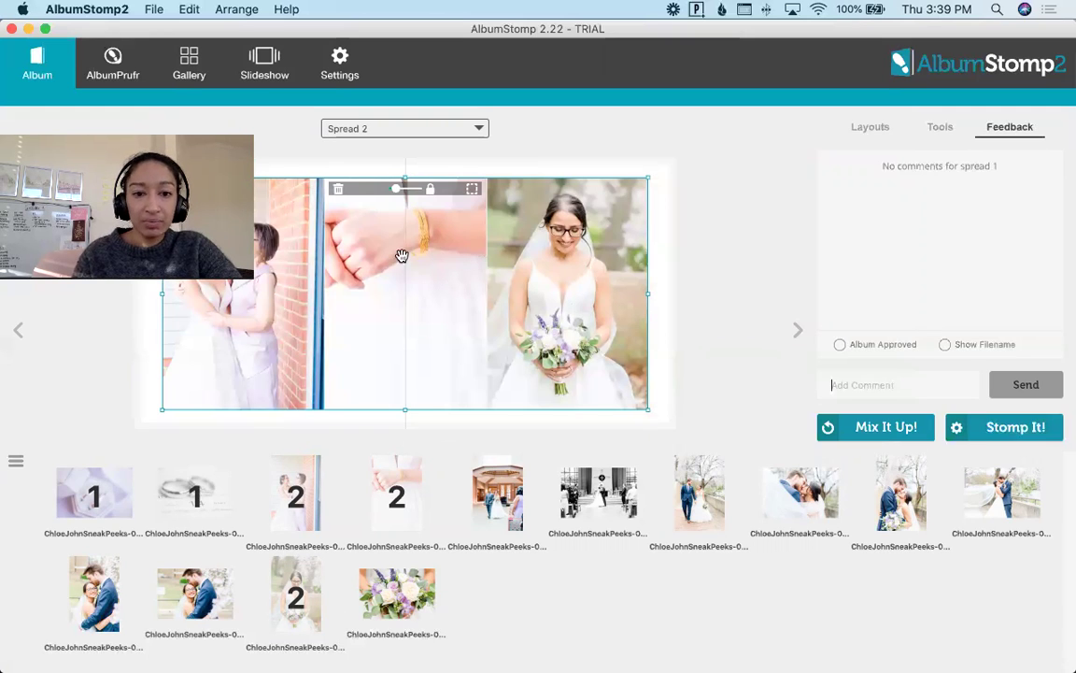
left_click_drag(400, 265, 253, 257)
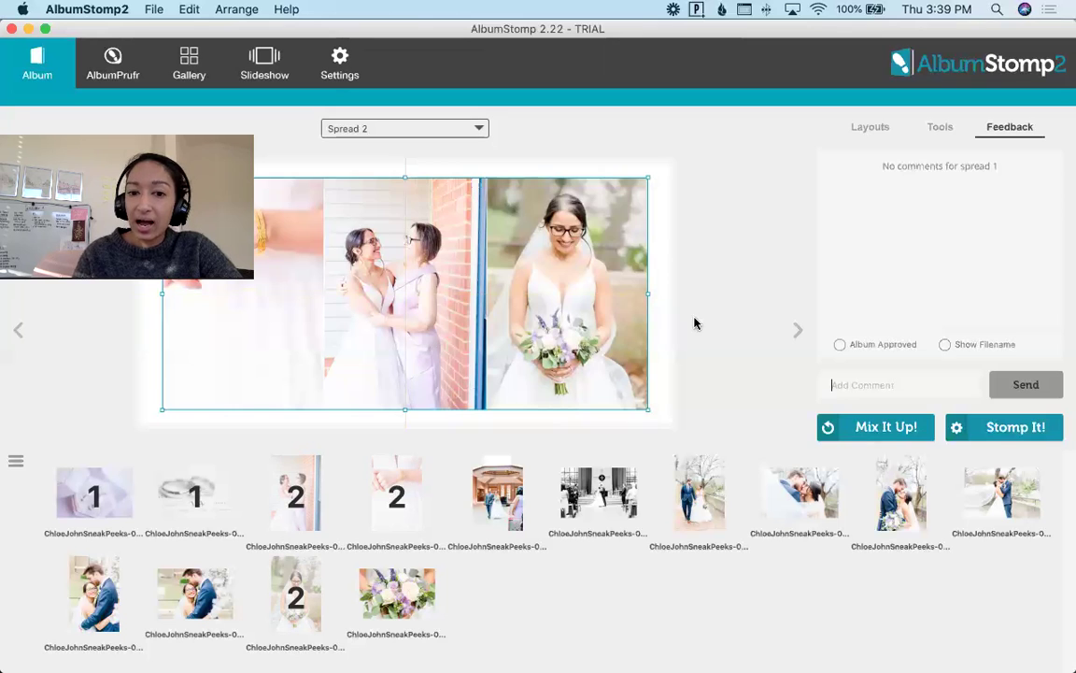
Apply the layout with two stacked photos beside a large bride portrait on spread 2, and swap the hands photo with the embrace photo
mouse_move(516, 381)
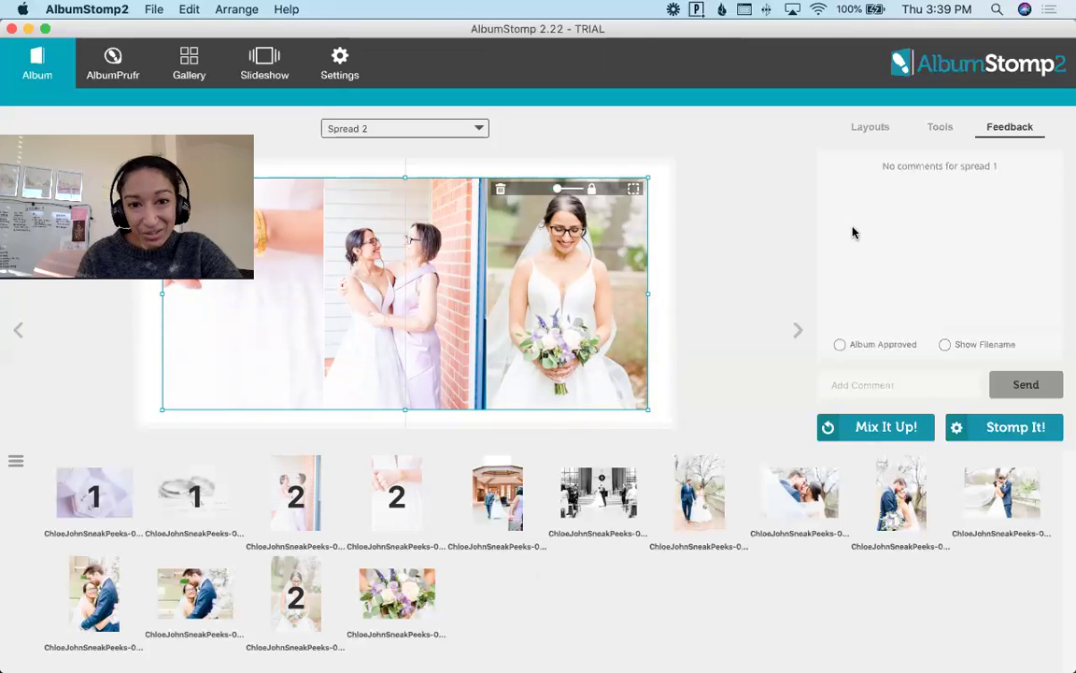
left_click(885, 136)
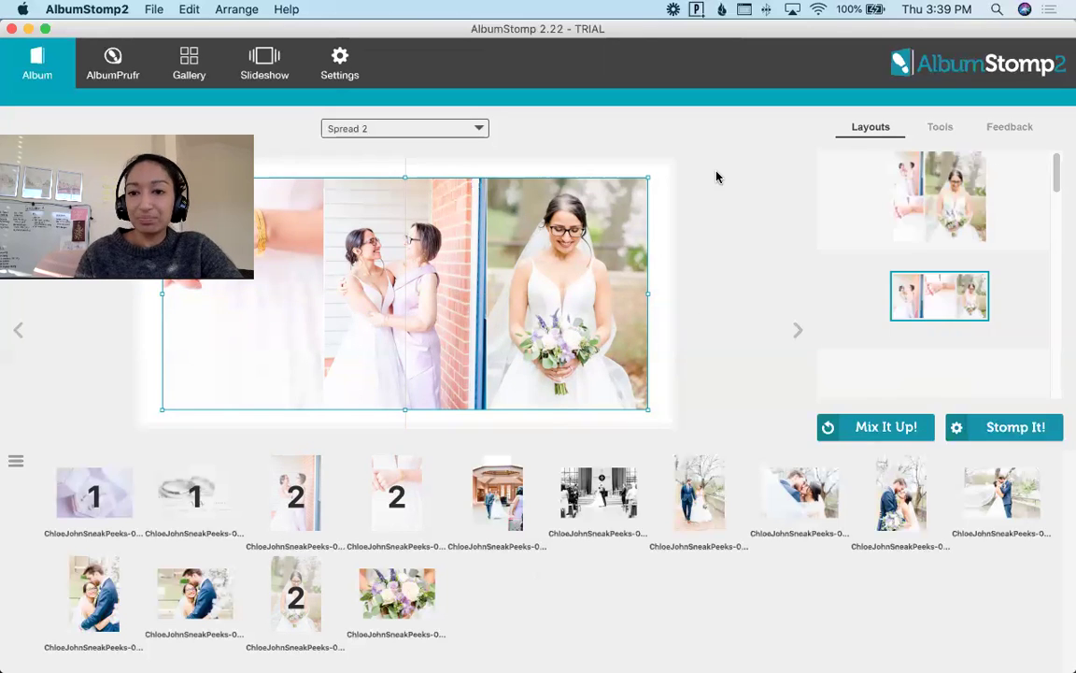
left_click(940, 192)
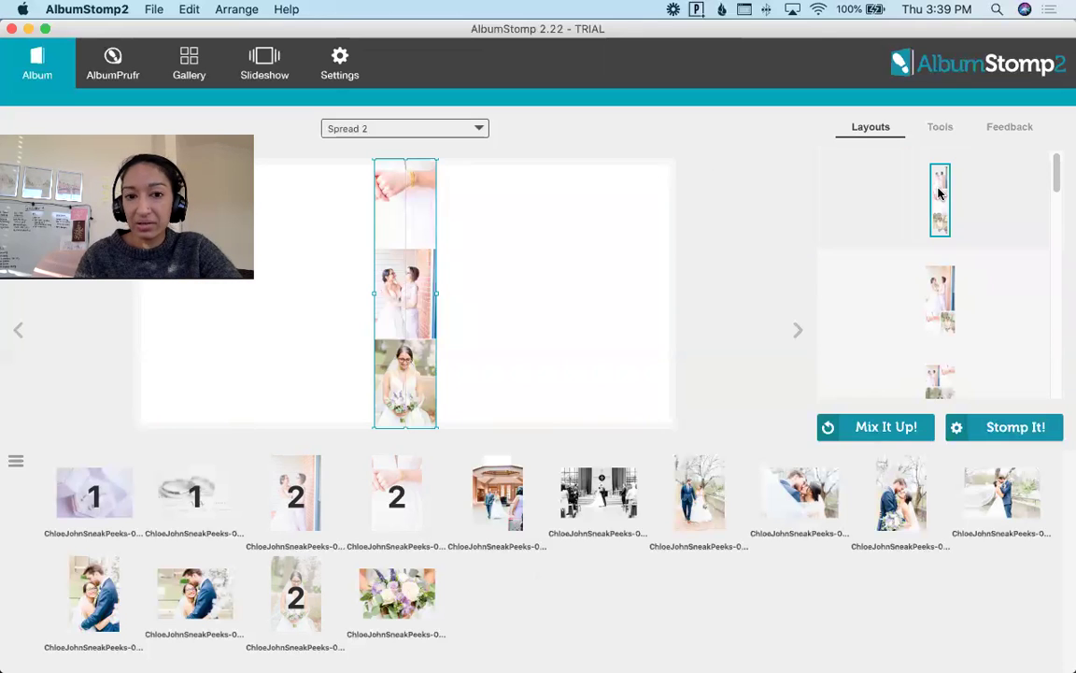
scroll(949, 344, "down", 10)
scroll(949, 344, "up", 3)
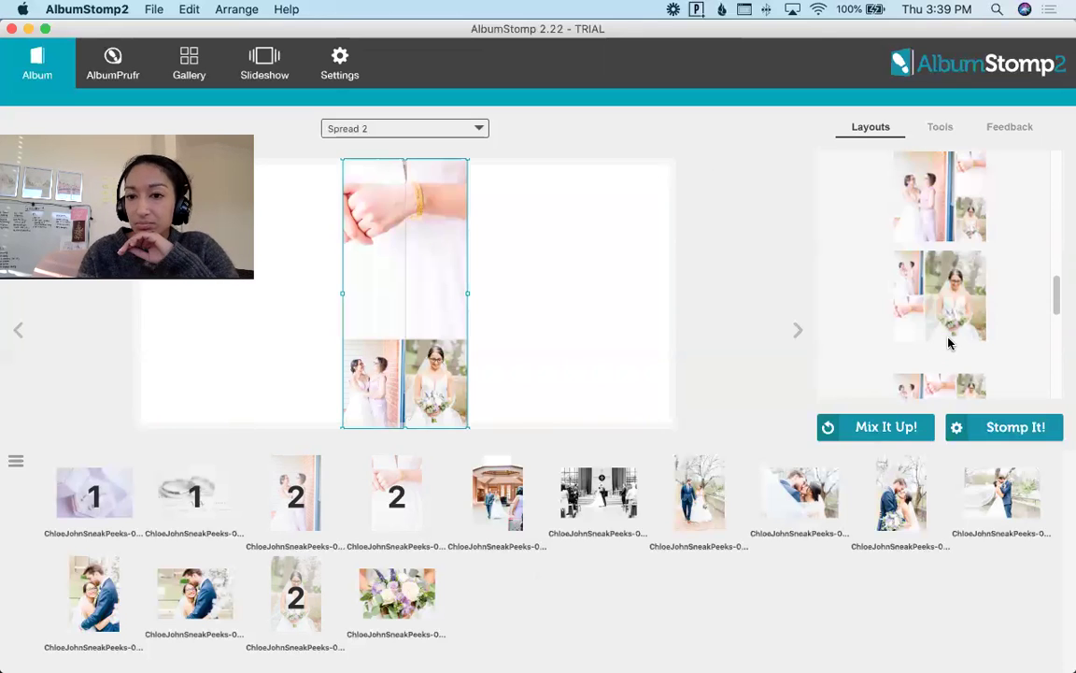
left_click(948, 337)
scroll(948, 383, "down", 5)
scroll(950, 381, "up", 5)
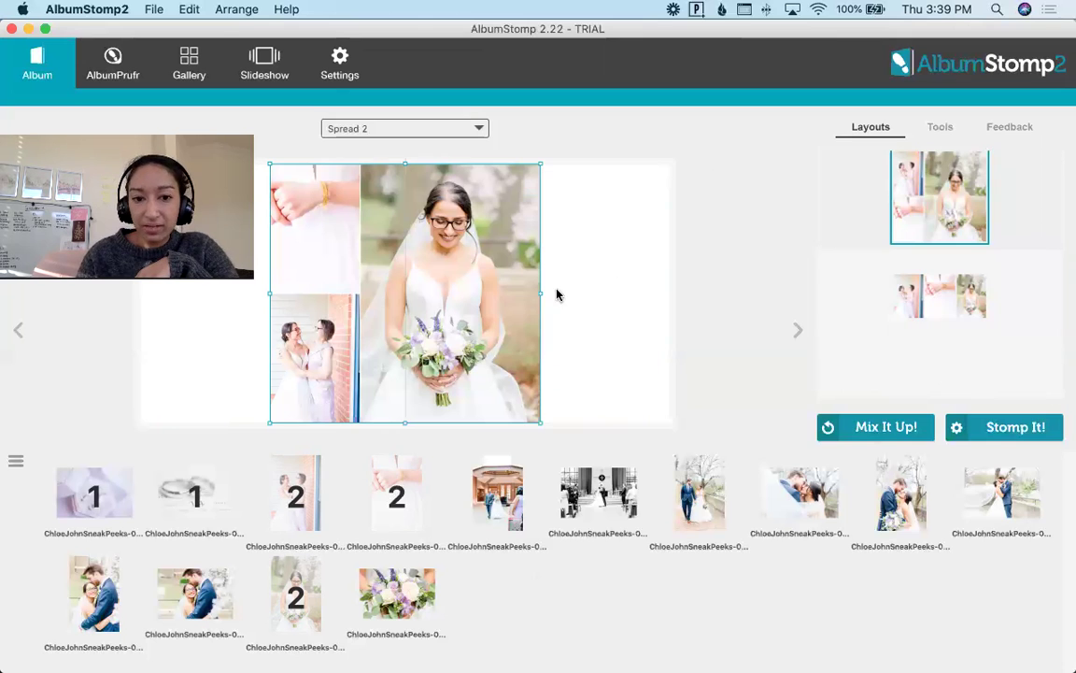
mouse_move(604, 292)
left_mouse_down()
mouse_move(642, 293)
mouse_move(612, 291)
left_mouse_up()
left_click_drag(386, 257, 347, 346)
Add the church aisle photo to the group and apply the layout stacking hands and bride portrait between the embrace and aisle photos
left_click_drag(494, 507, 516, 275)
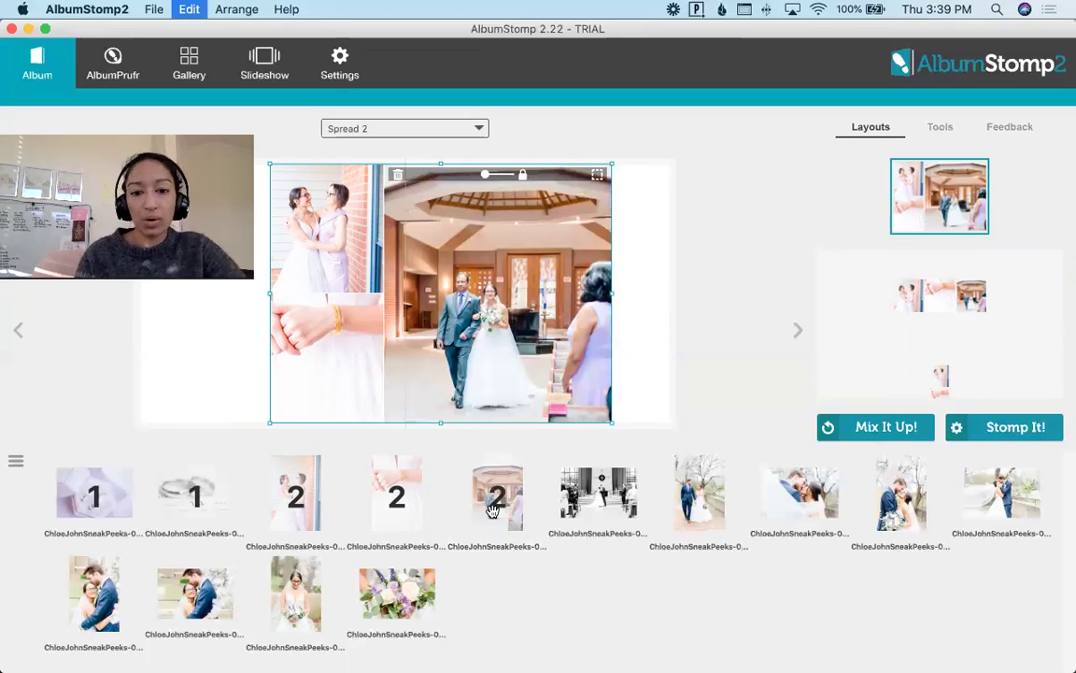
key("super+z")
left_click_drag(498, 514, 500, 363)
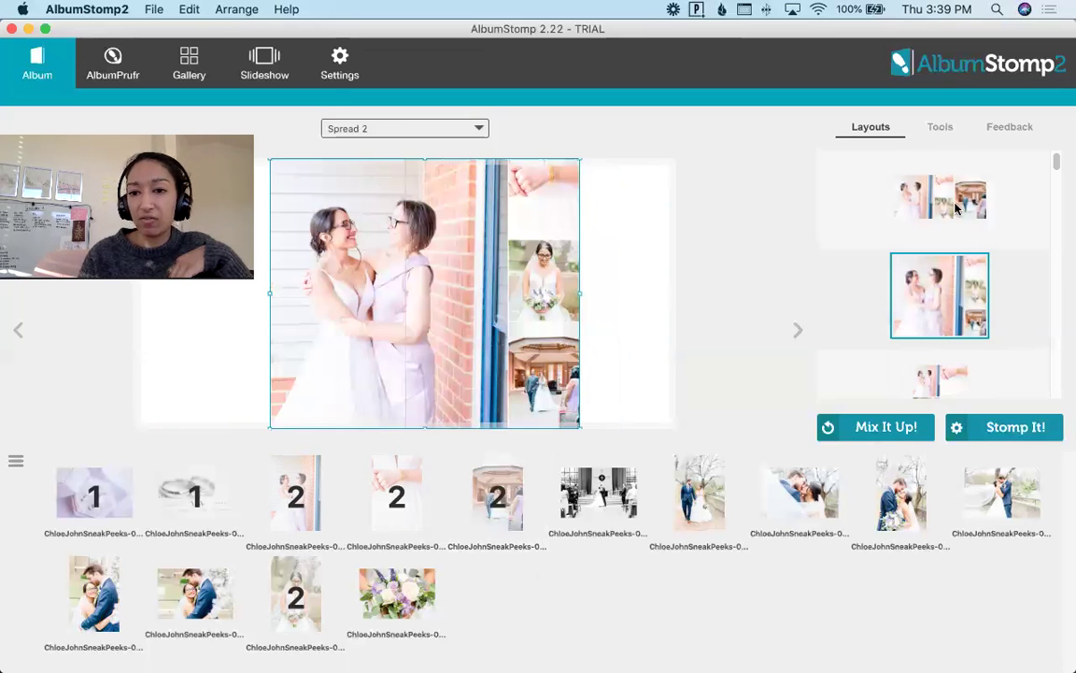
left_click(955, 208)
Move the four-photo group to the upper-left corner of spread 2 and enlarge it to fill the whole spread
left_click_drag(491, 244, 317, 188)
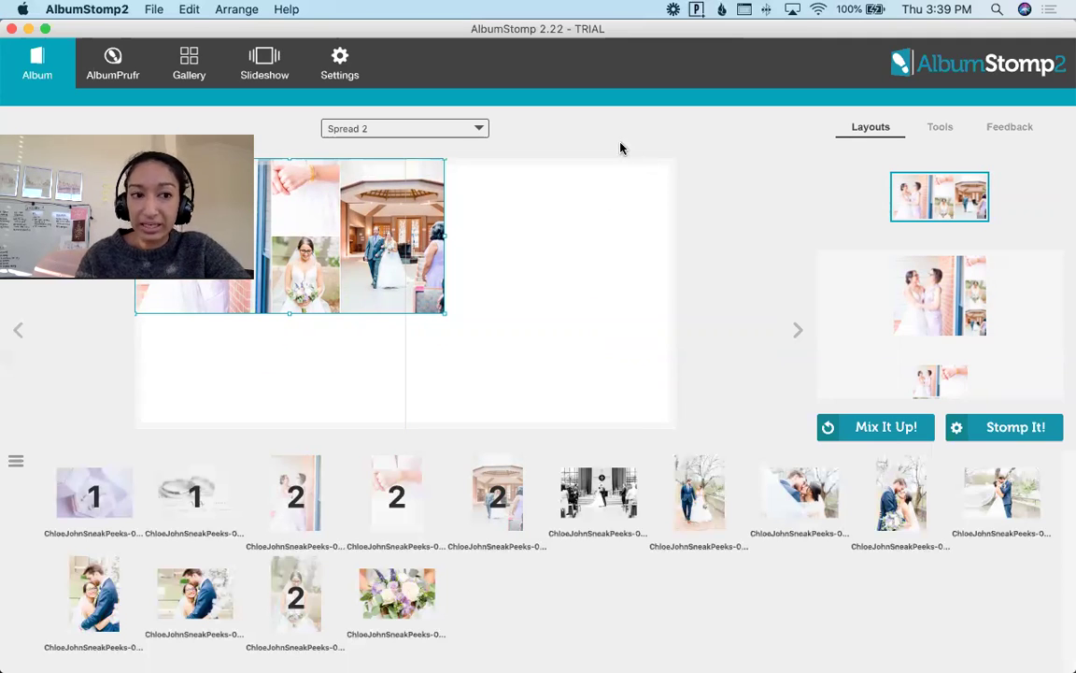
left_click_drag(446, 316, 711, 458)
left_click(422, 159)
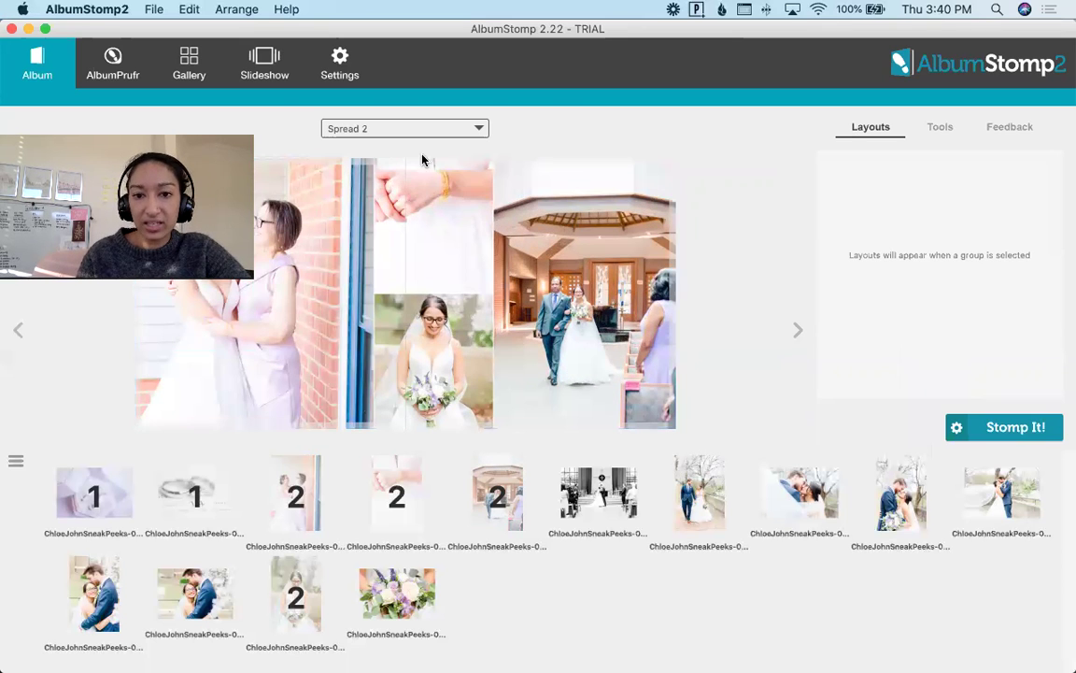
Shrink the four-photo group slightly and centre it on spread 2 to leave a thin white border all around
left_click(620, 164)
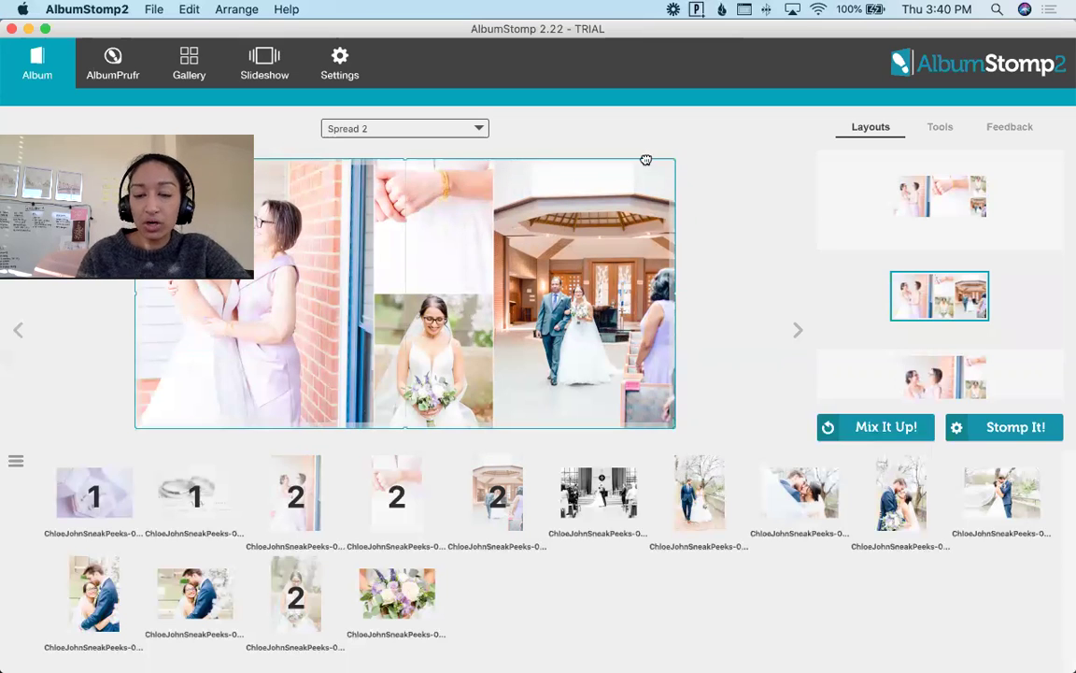
left_click_drag(645, 161, 645, 168)
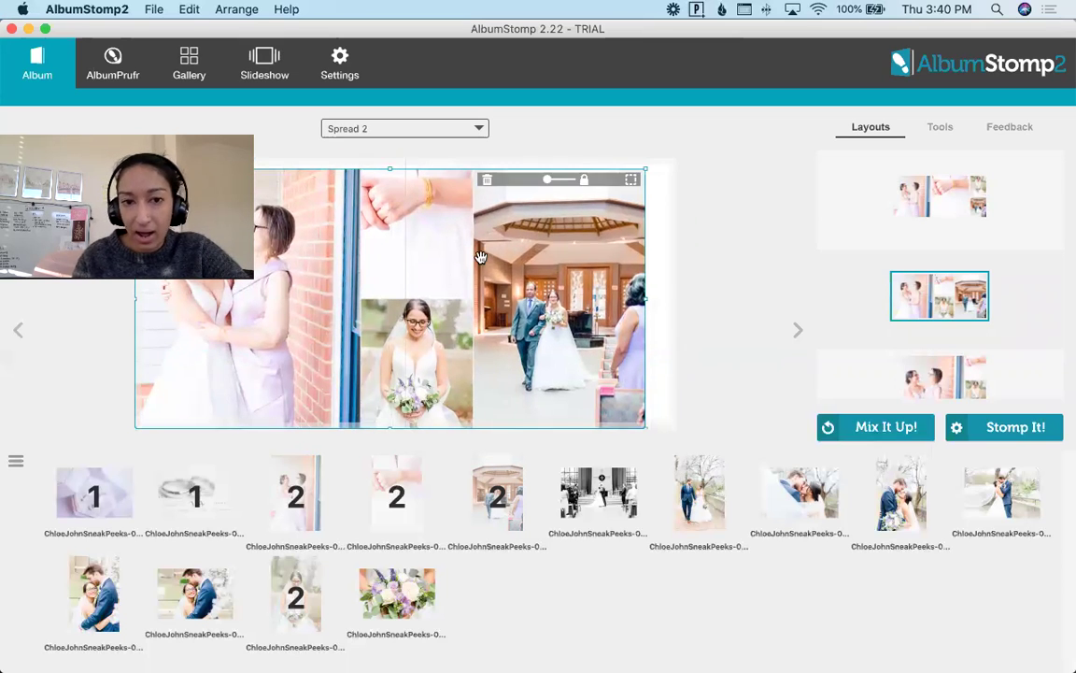
left_click_drag(483, 264, 498, 259)
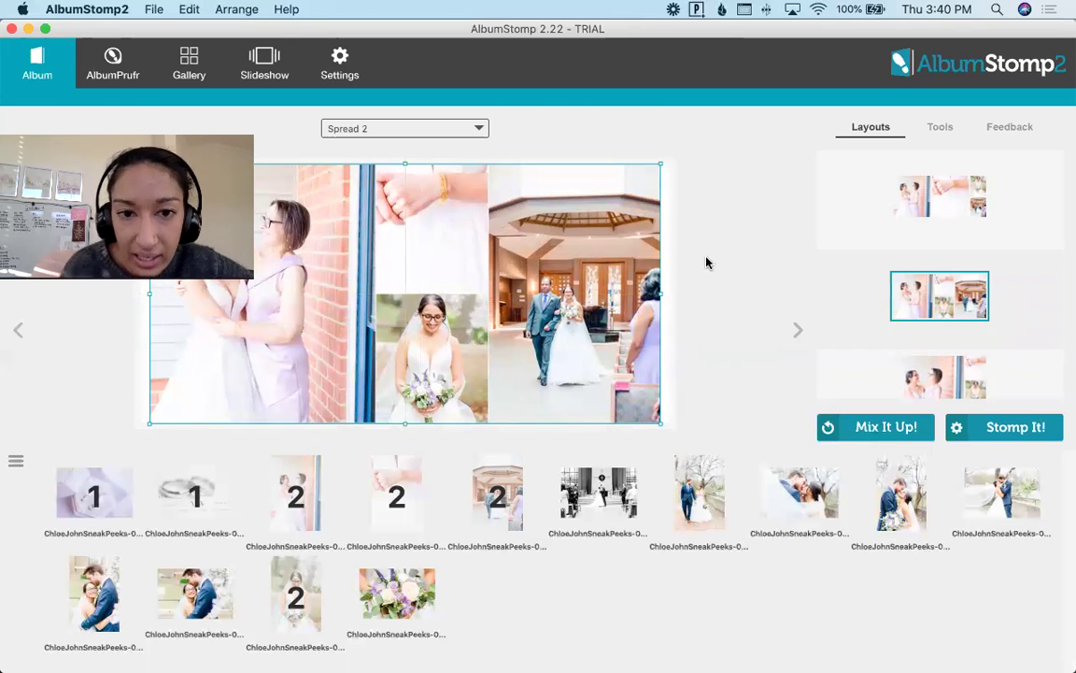
left_click(706, 261)
left_click(505, 192)
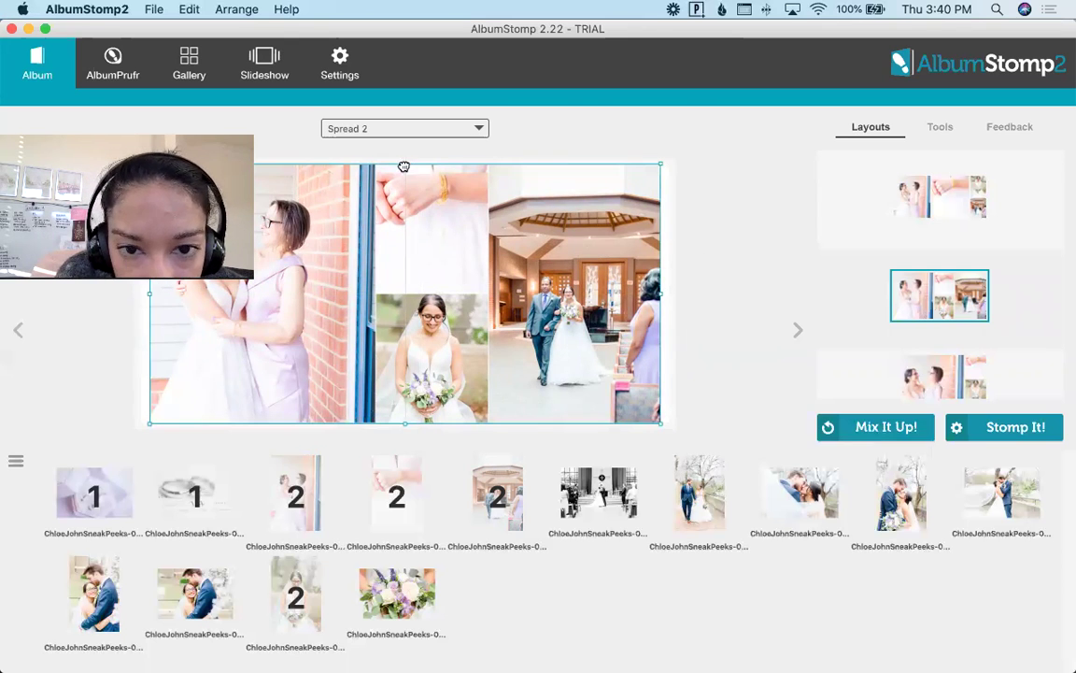
left_click_drag(403, 165, 405, 168)
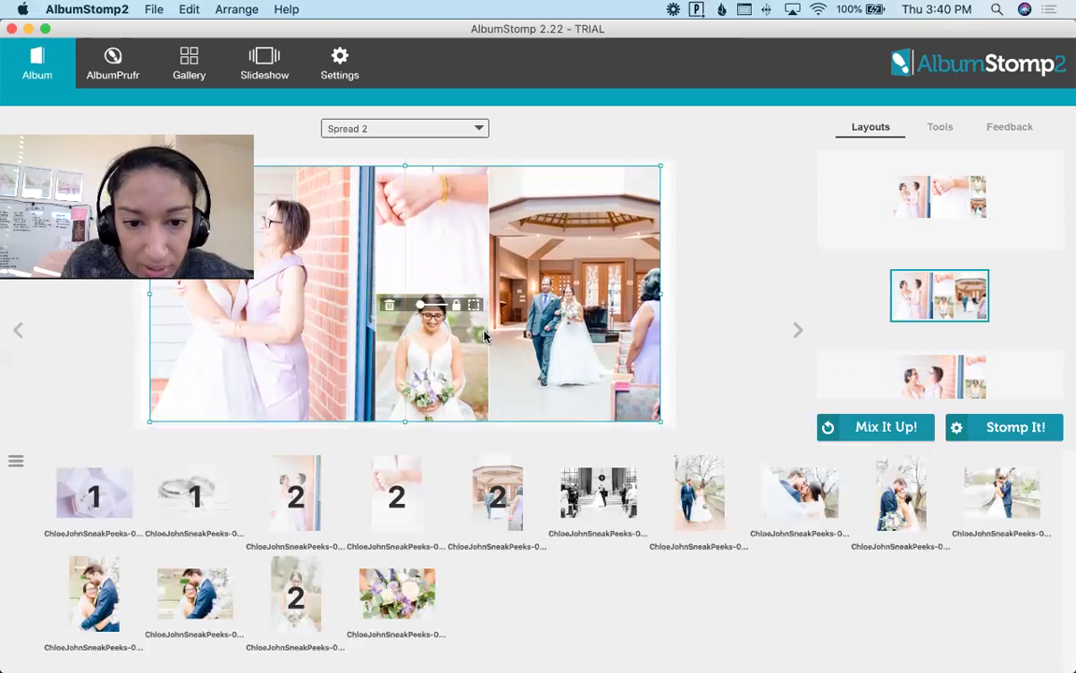
left_click(730, 288)
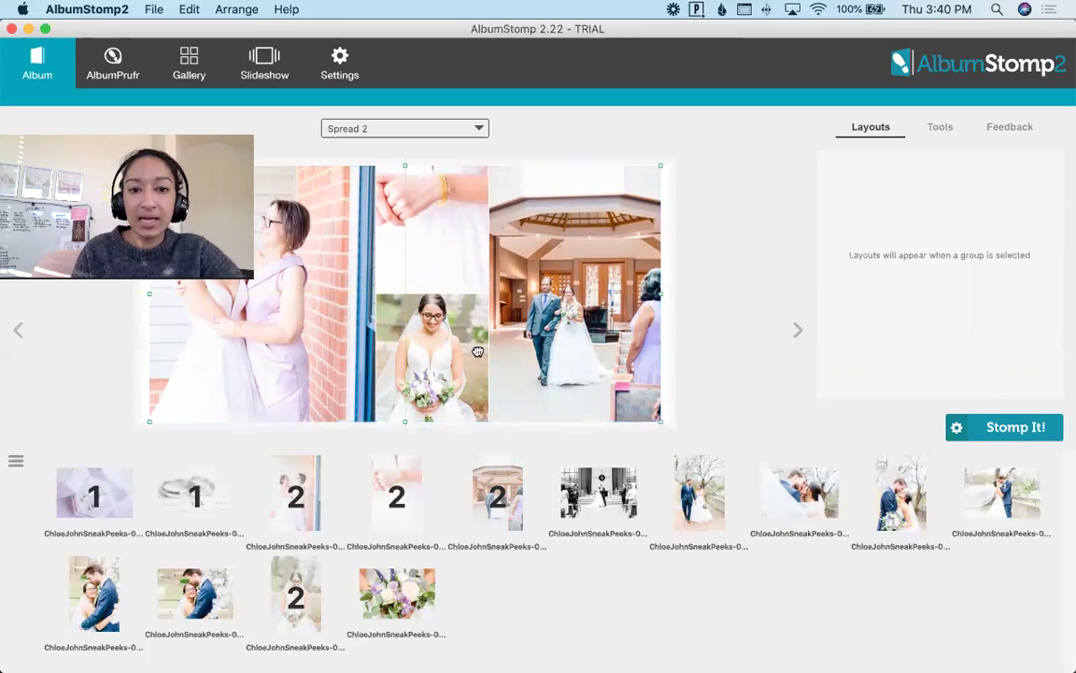
left_click(477, 351)
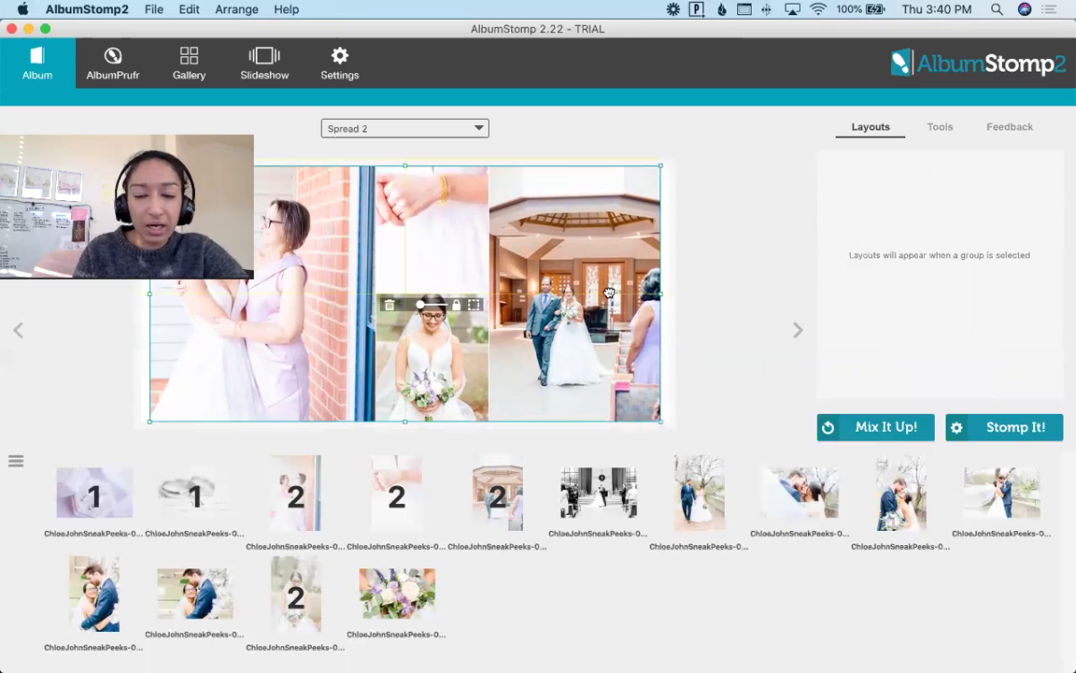
left_click(681, 184)
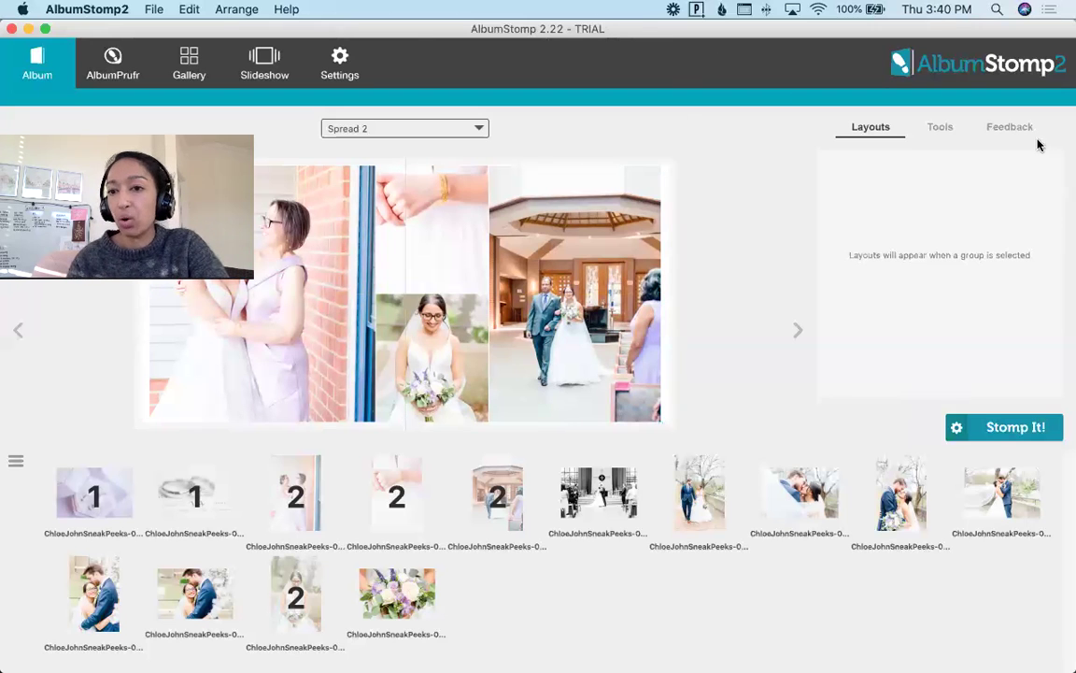
Show the album's feedback comments, and switch to the client's online album proof in Chrome to view its second spread
left_click(1010, 127)
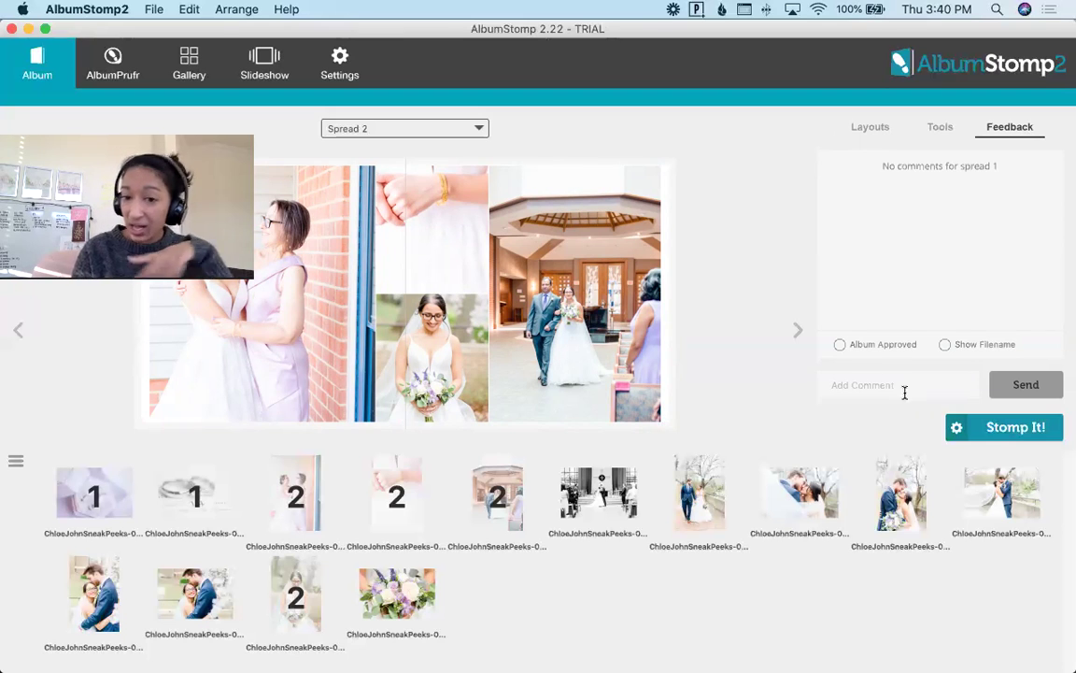
key("ctrl+Up")
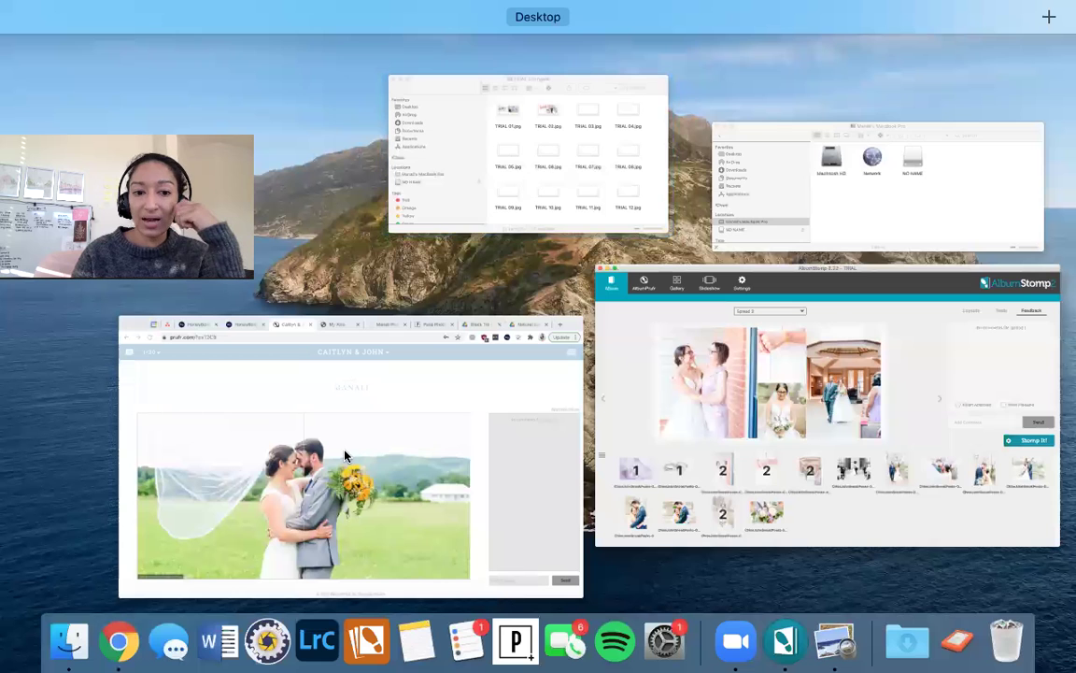
left_click(345, 456)
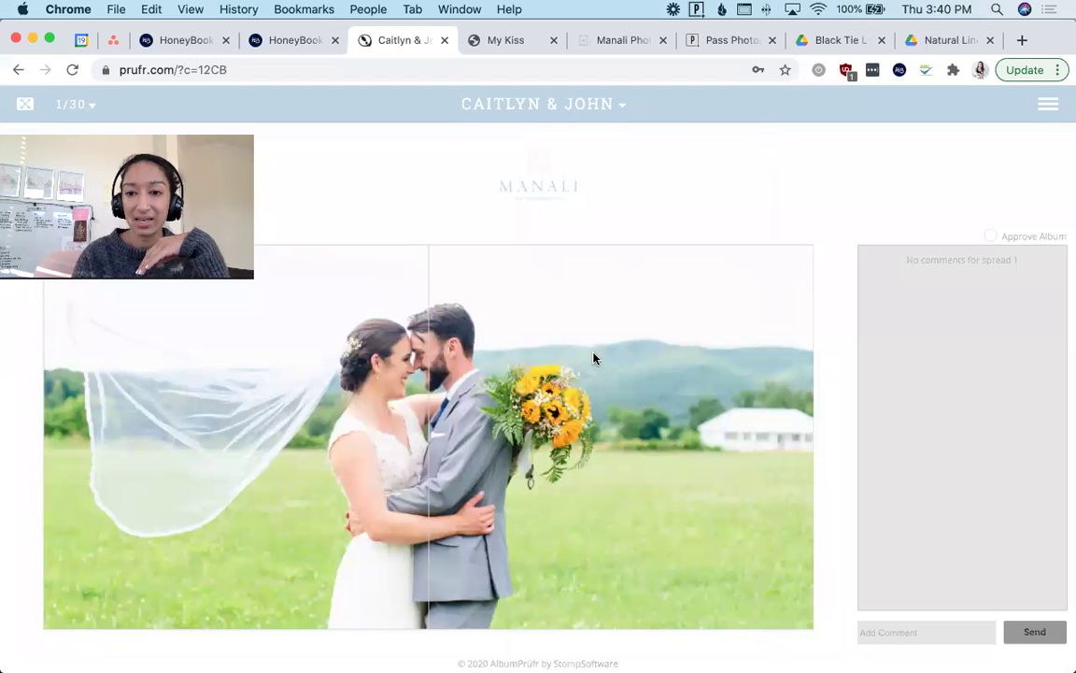
key("Right")
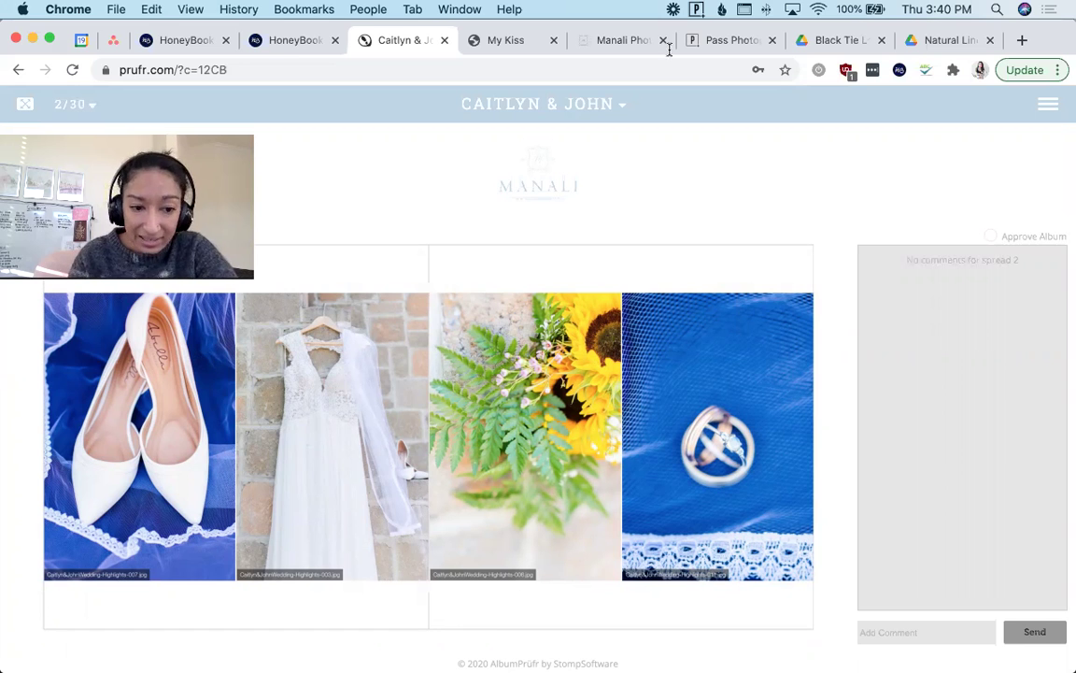
Browse the Pass gallery's sneak peeks and view the photo of the bride putting on her earring at full size
left_click(703, 41)
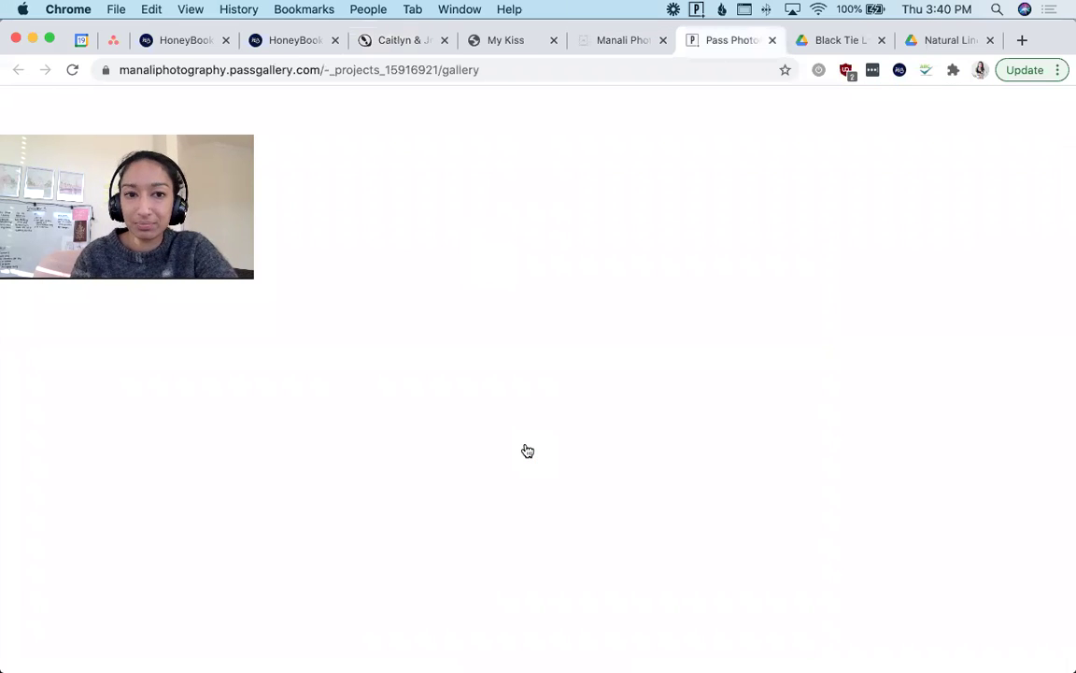
scroll(523, 381, "down", 2)
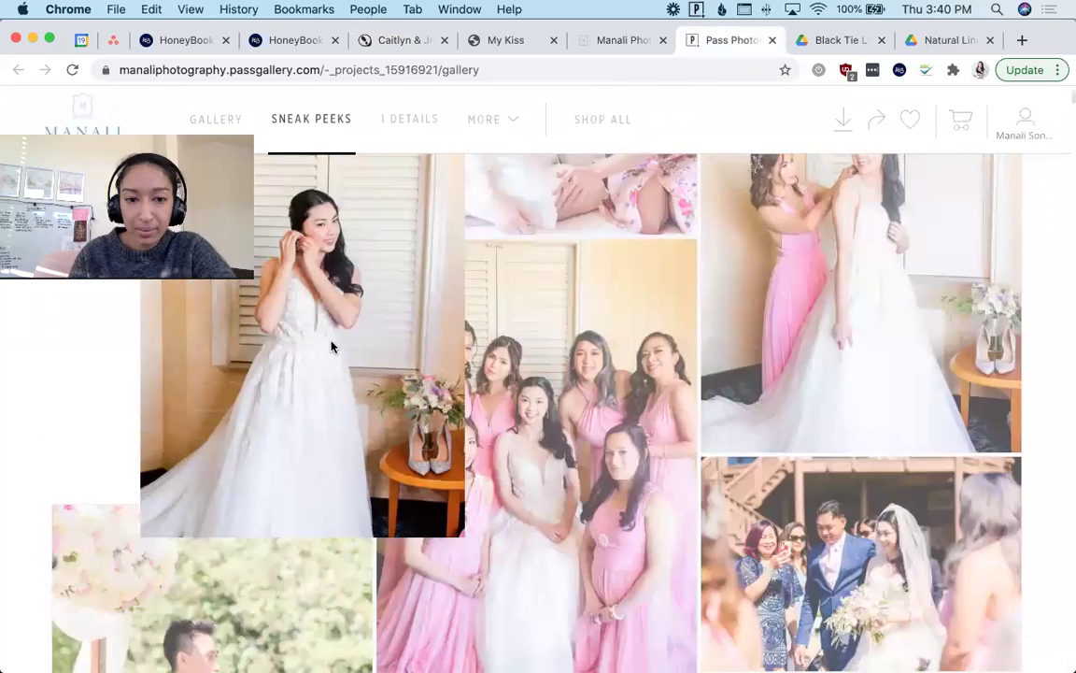
left_click(331, 347)
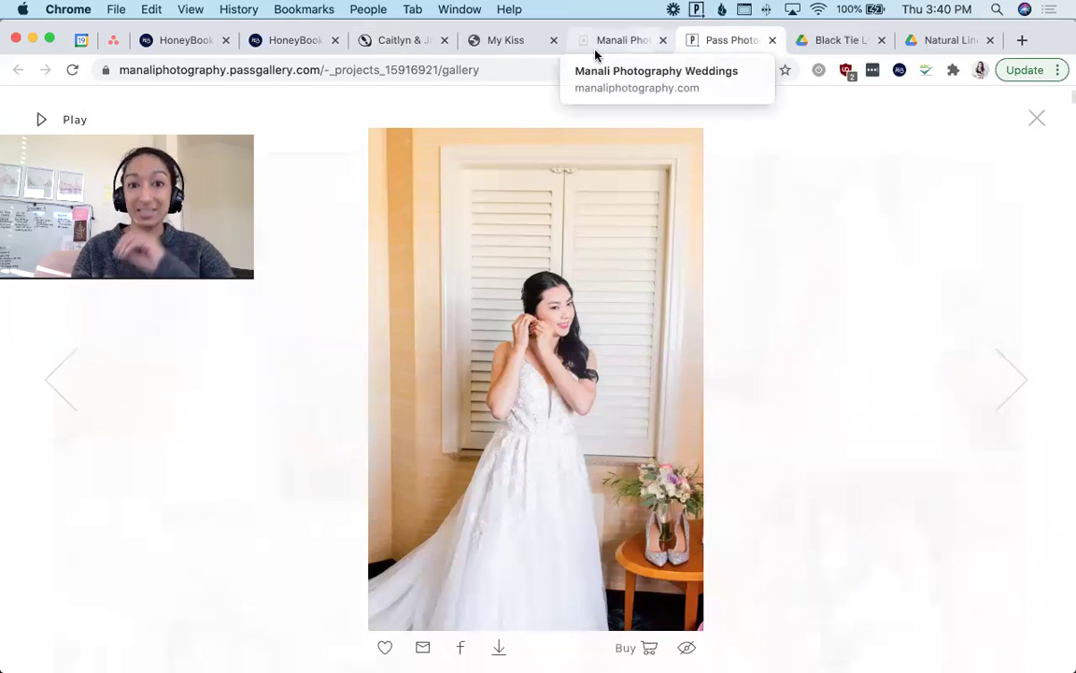
Return to the client's album proof, check the list of albums, and go to spread 20
left_click(383, 48)
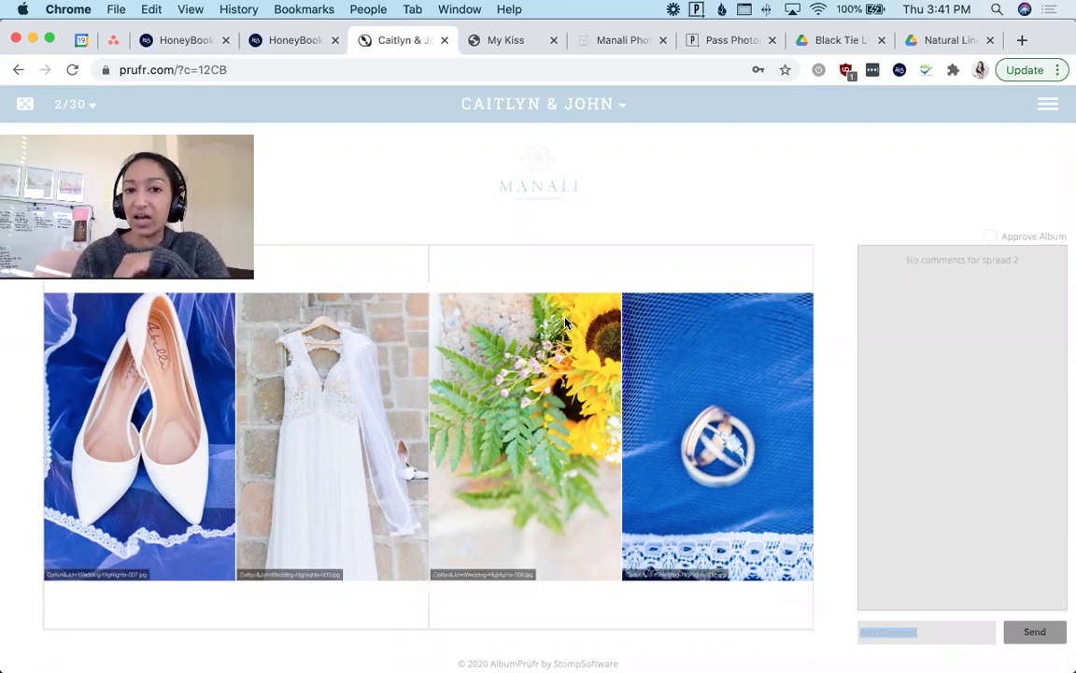
left_click(616, 108)
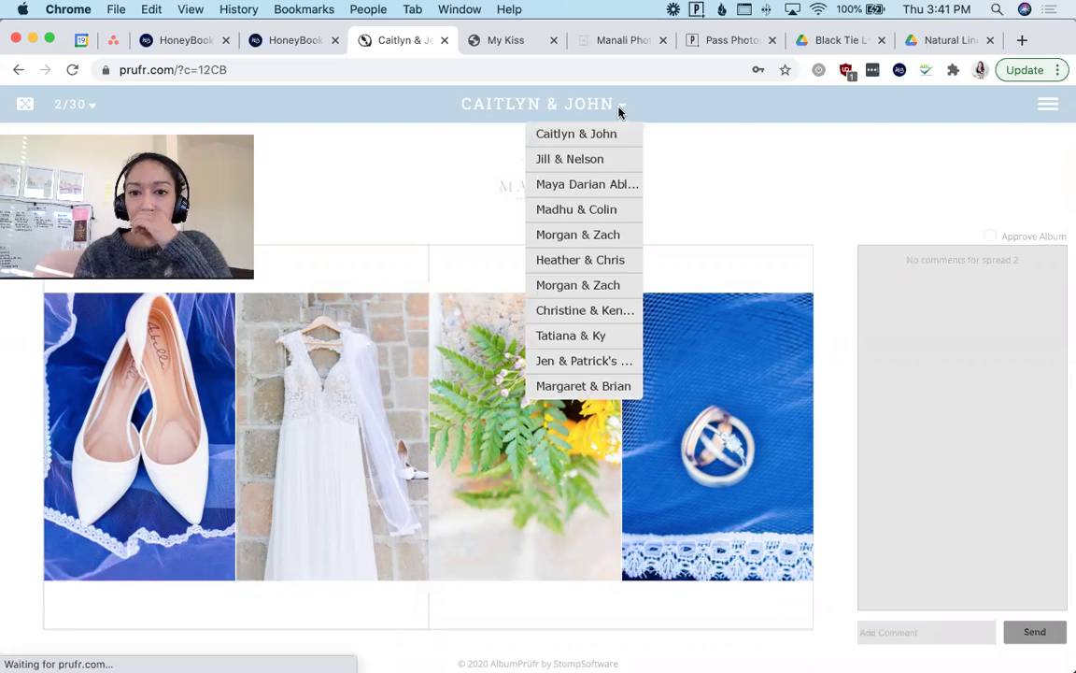
left_click(86, 109)
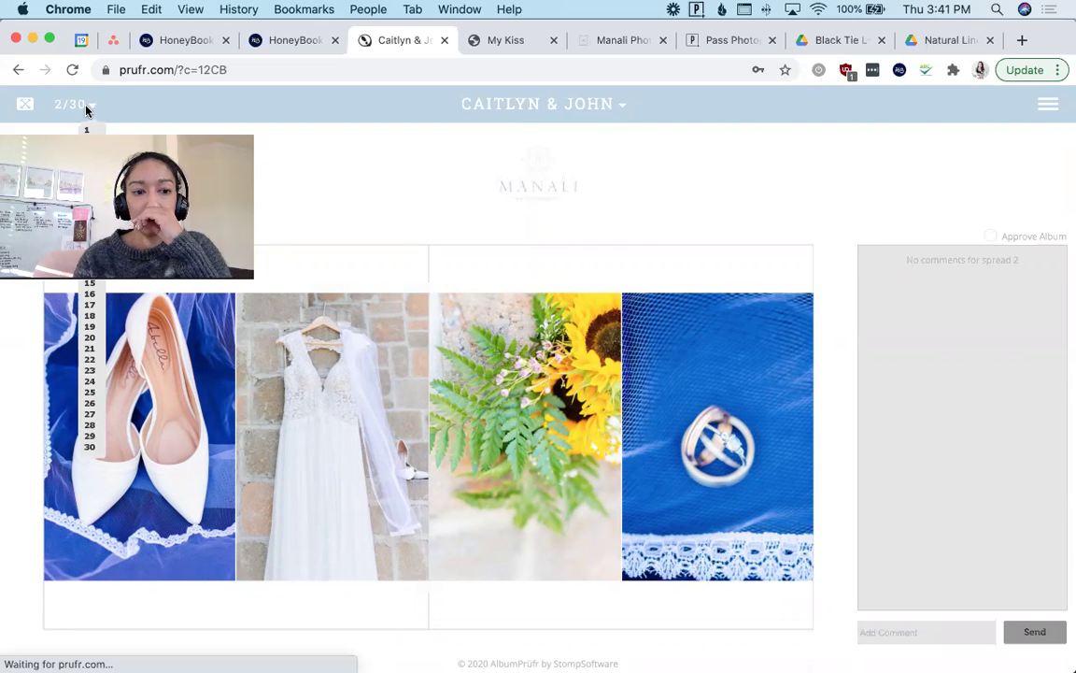
left_click(90, 342)
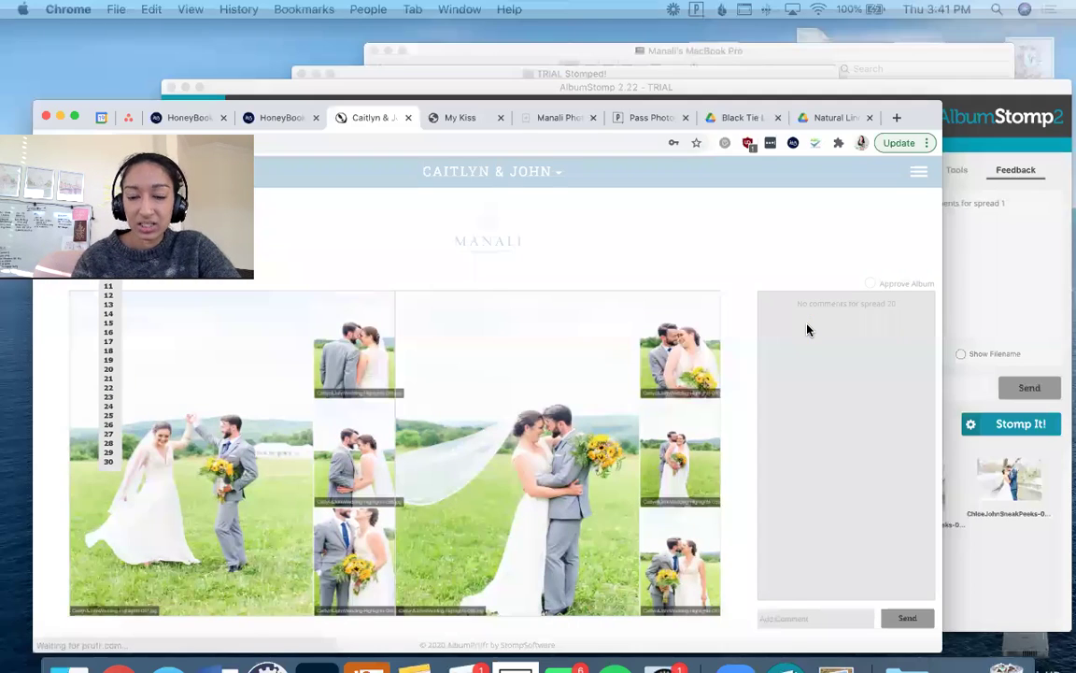
Switch back to AlbumStomp and look over the overview of all album spreads
key("super+Tab")
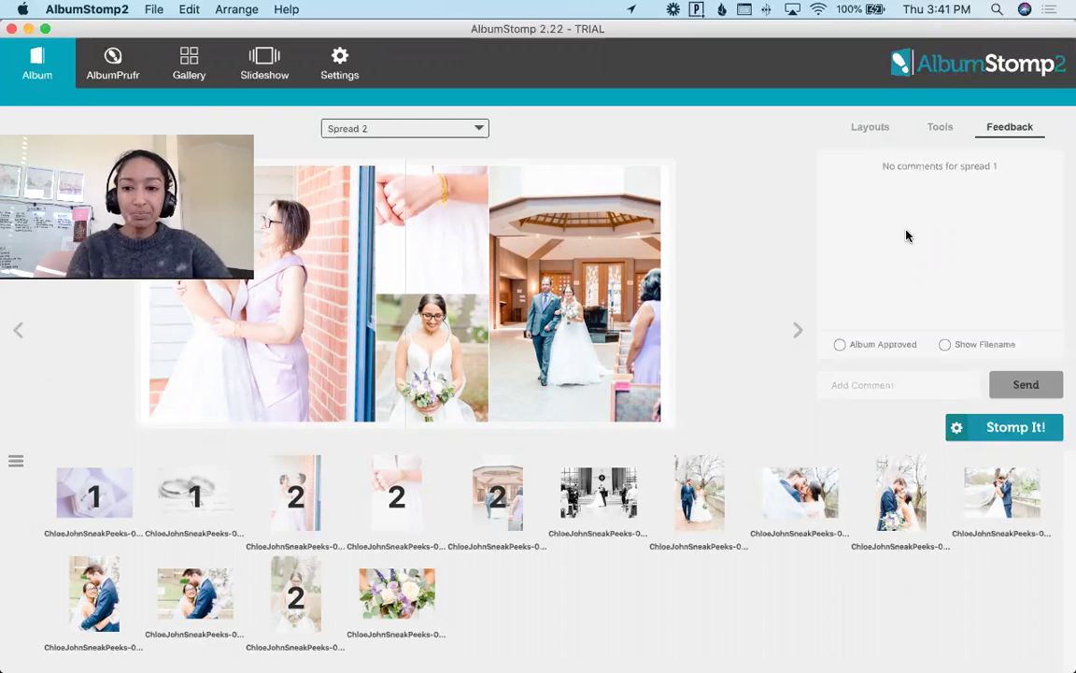
left_click(437, 281)
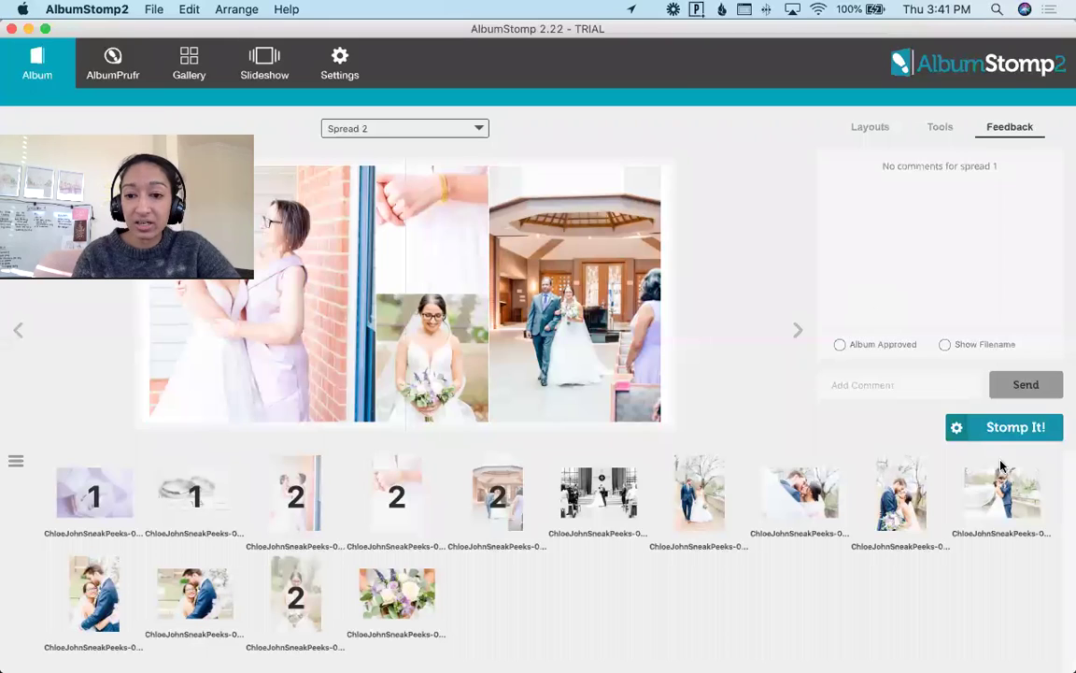
left_click(408, 129)
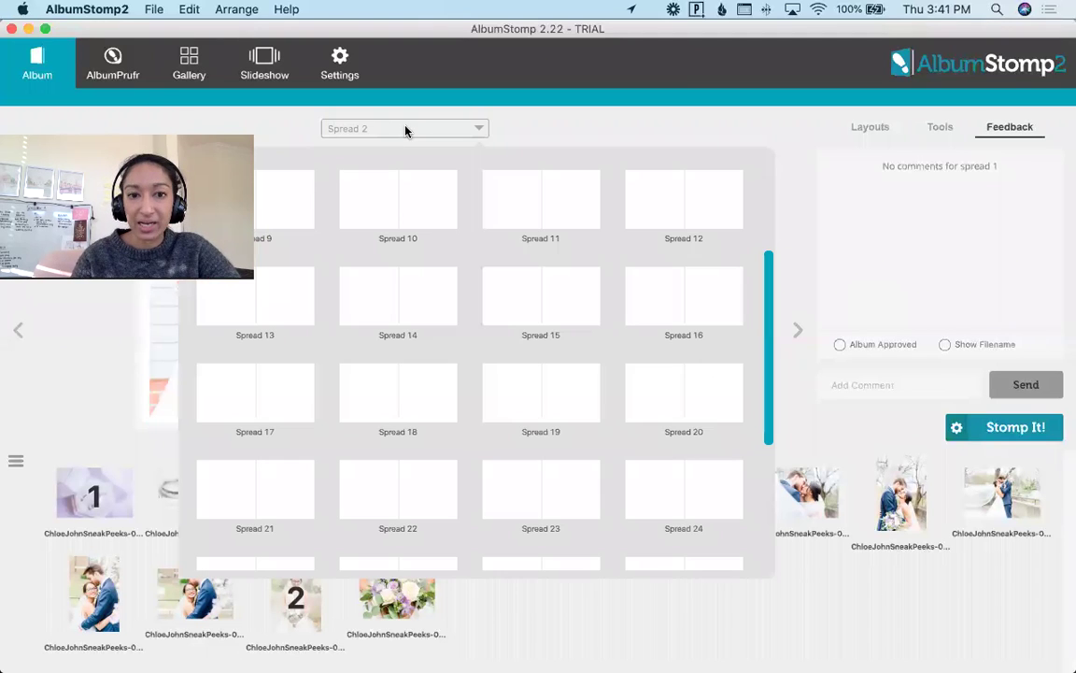
left_click(708, 132)
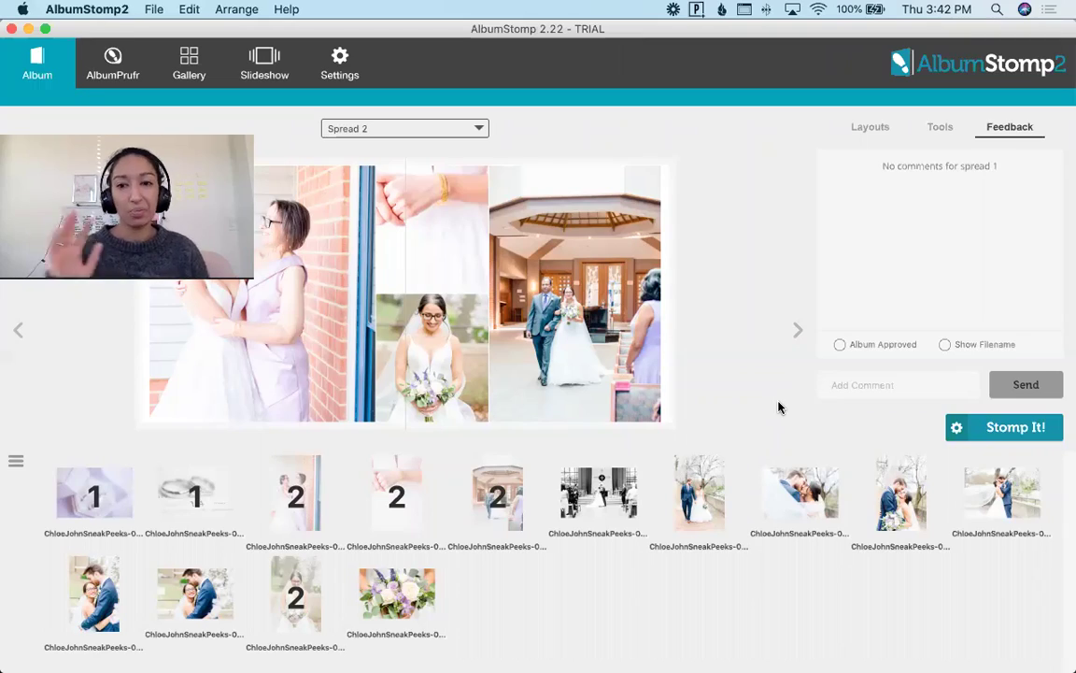
Switch to Chrome and open the My Kiss account page with its designs and orders
key("ctrl+Up")
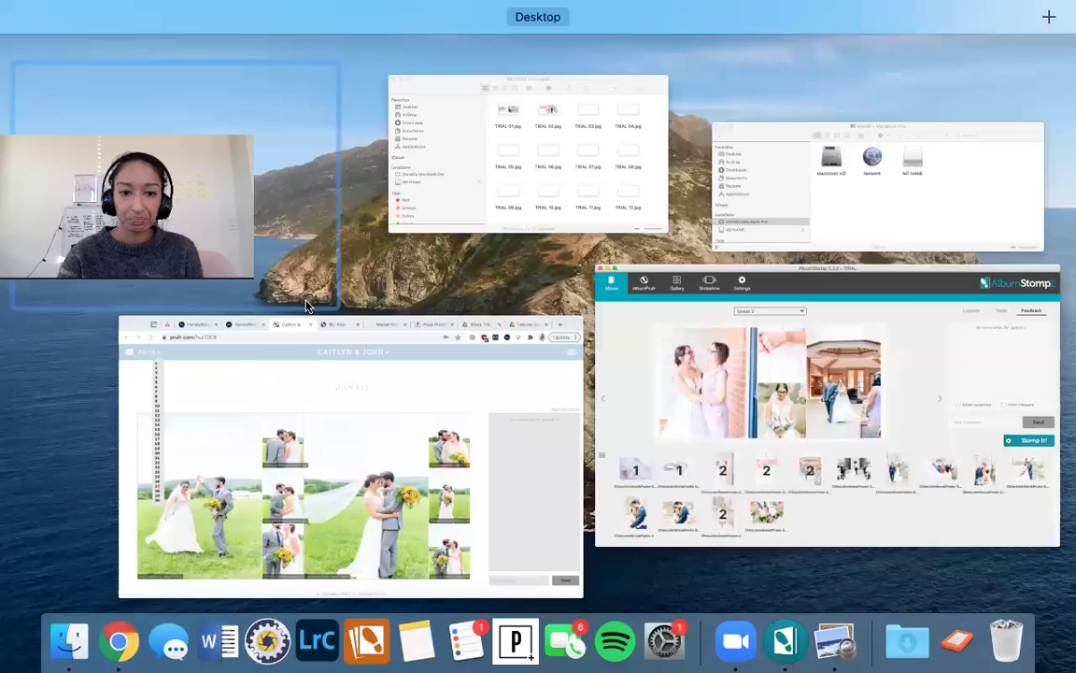
left_click(379, 383)
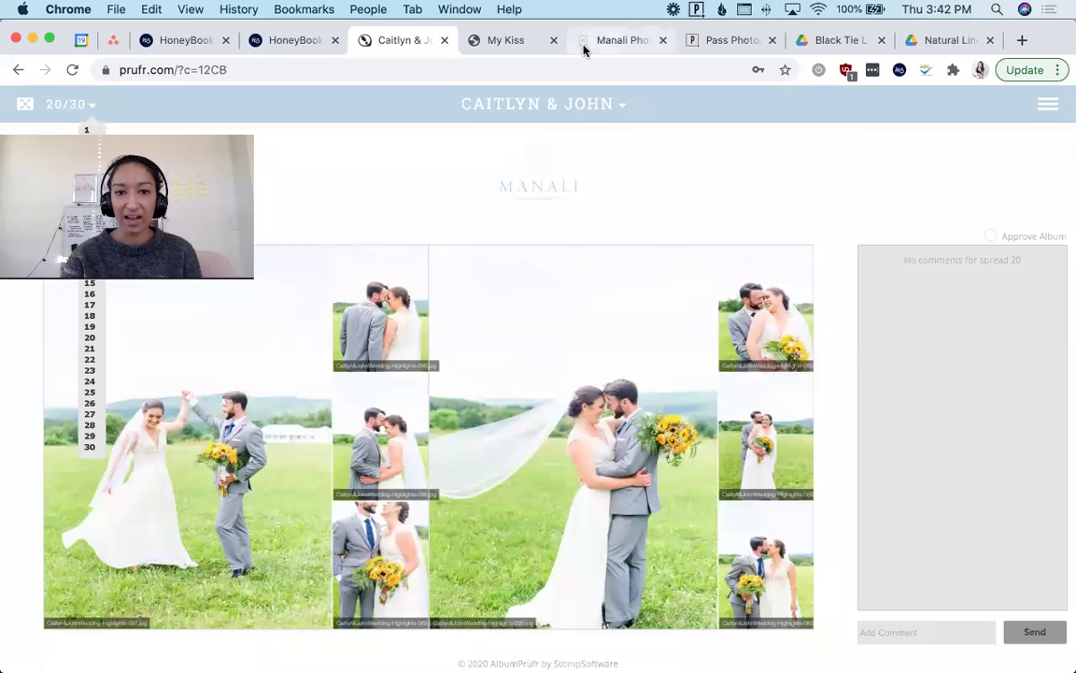
left_click(528, 42)
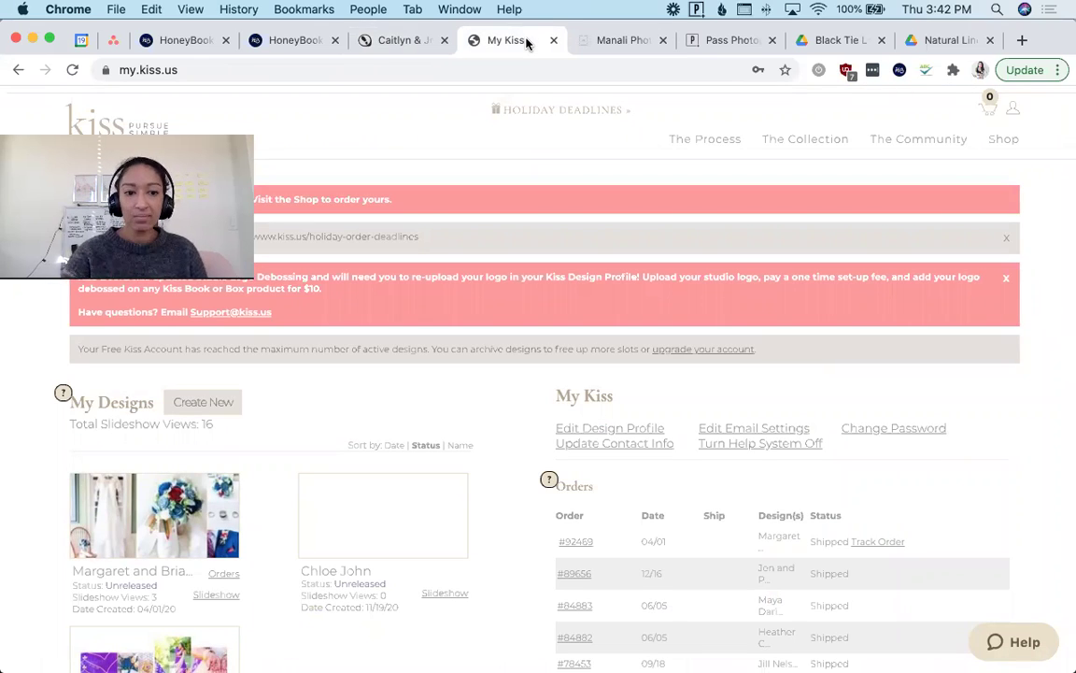
Open the client slideshow link of the wedding design created 04/01/20 in My Designs
scroll(355, 300, "down", 3)
mouse_move(199, 374)
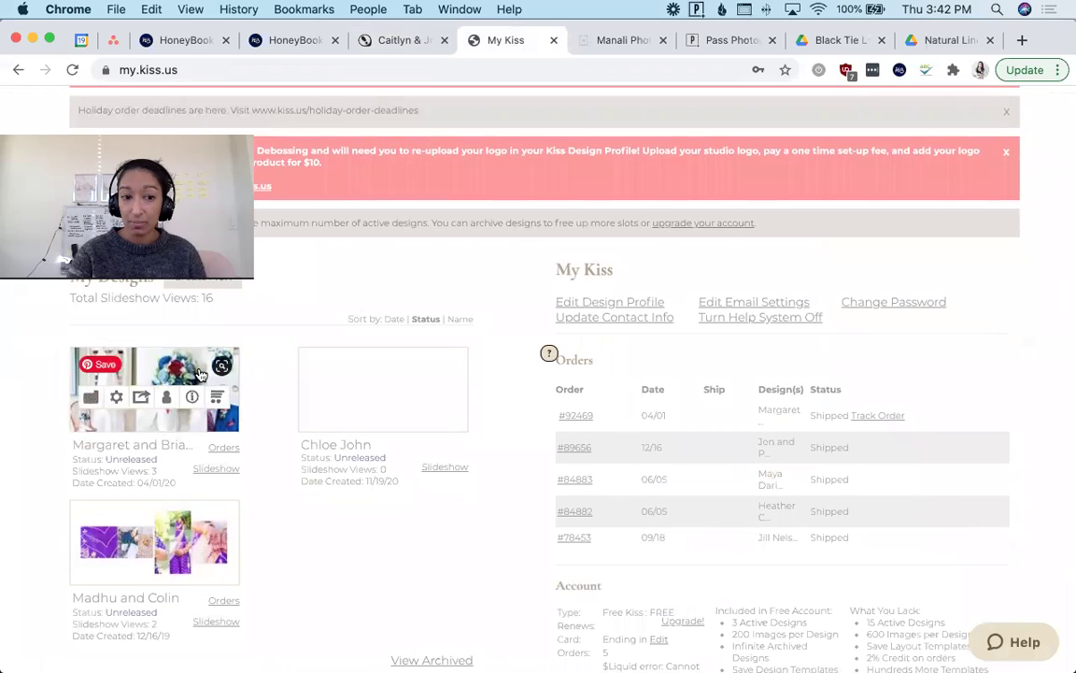
left_click(116, 397)
left_click(90, 397)
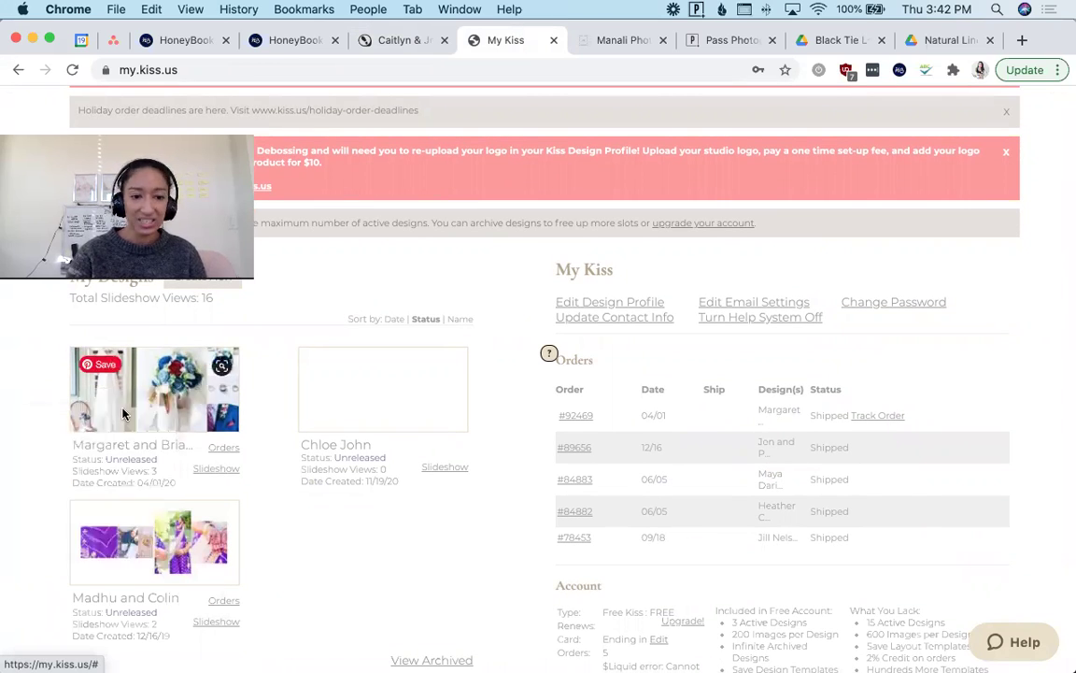
left_click(114, 397)
left_click(140, 399)
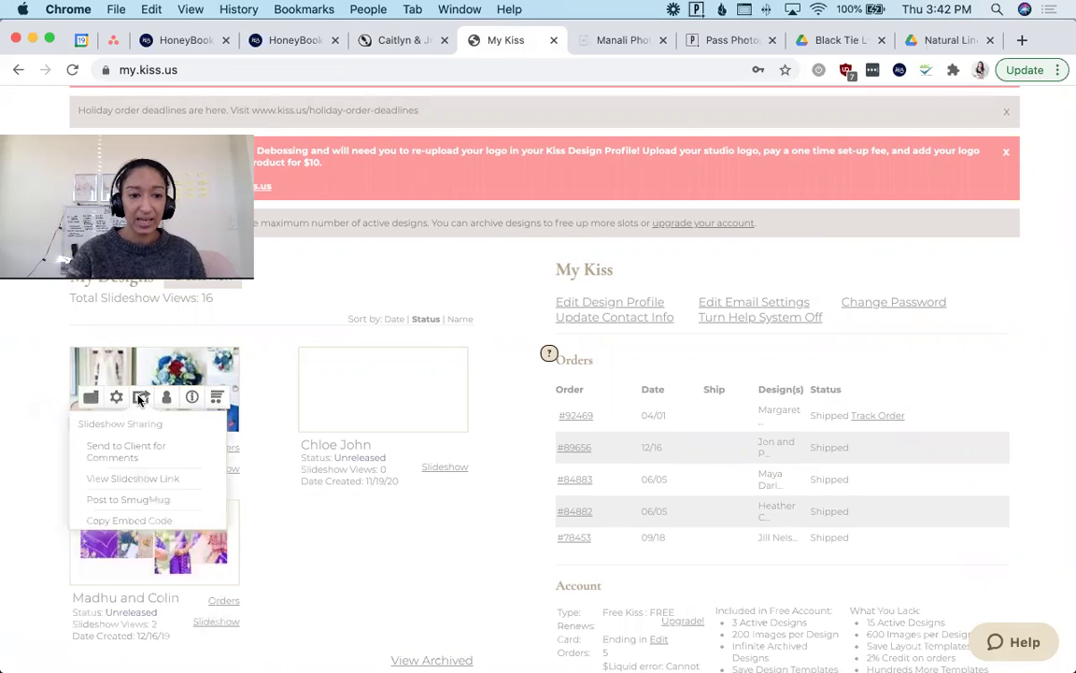
left_click(136, 479)
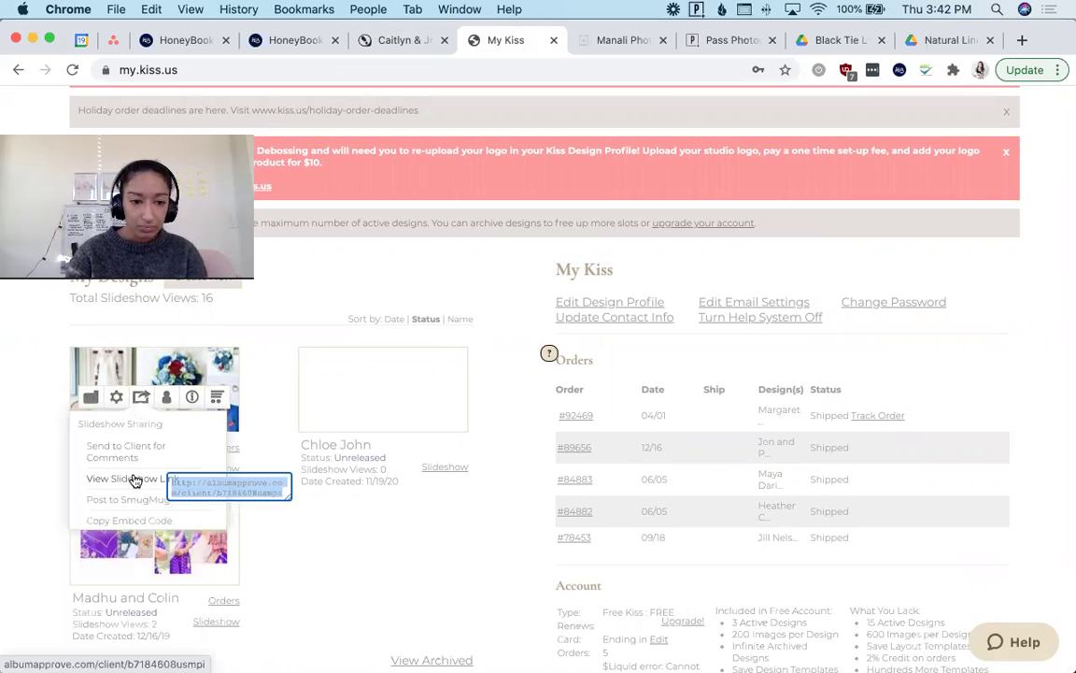
left_click(200, 487)
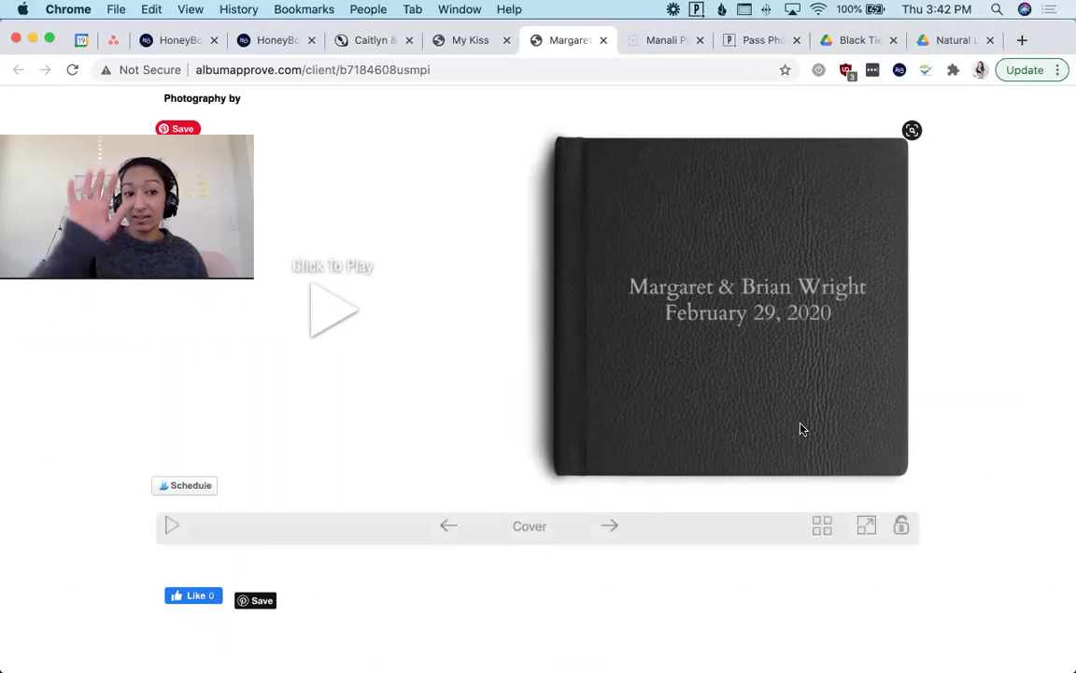
Advance the album proof from the cover to pages 1 & 2, enable commenting, and check the comment and approval options
left_click(609, 529)
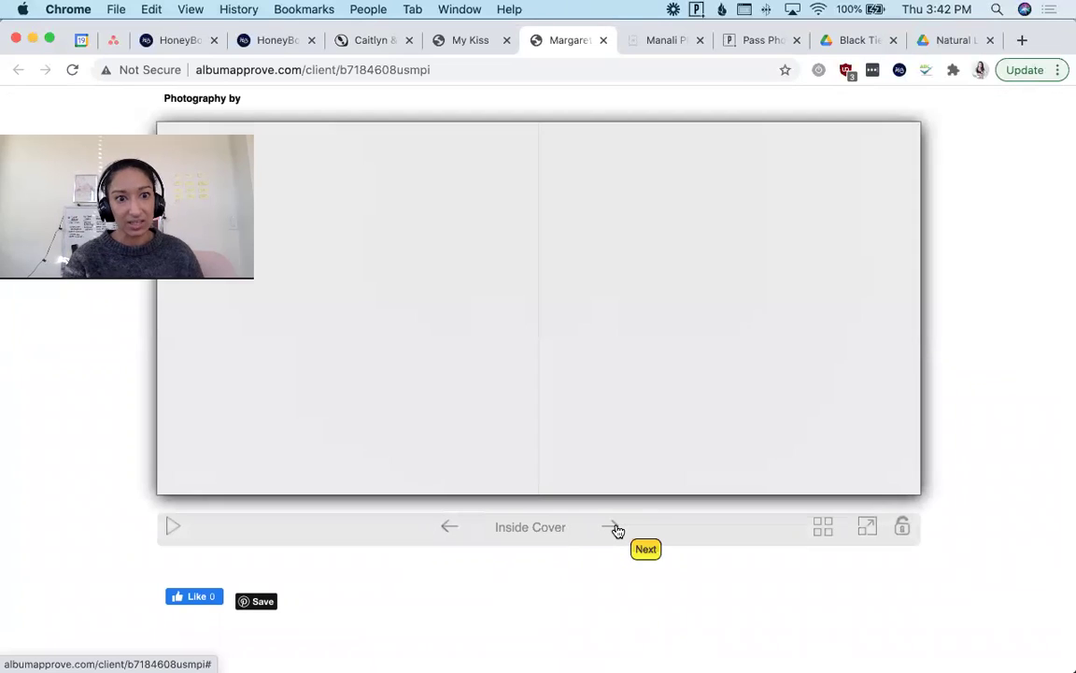
left_click(615, 529)
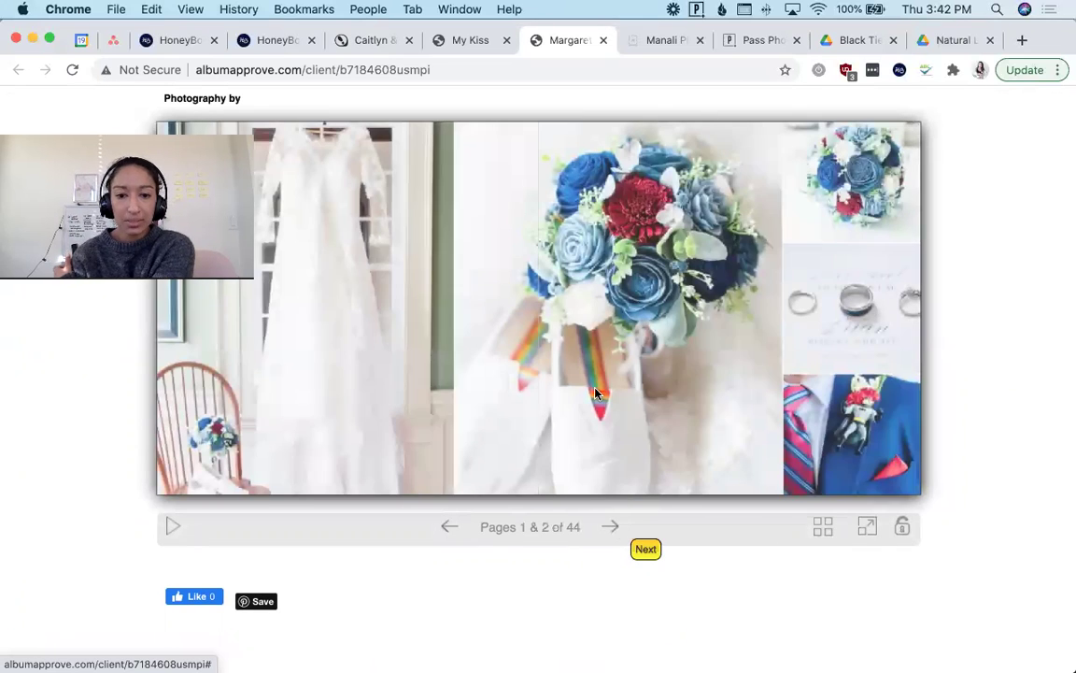
left_click(902, 526)
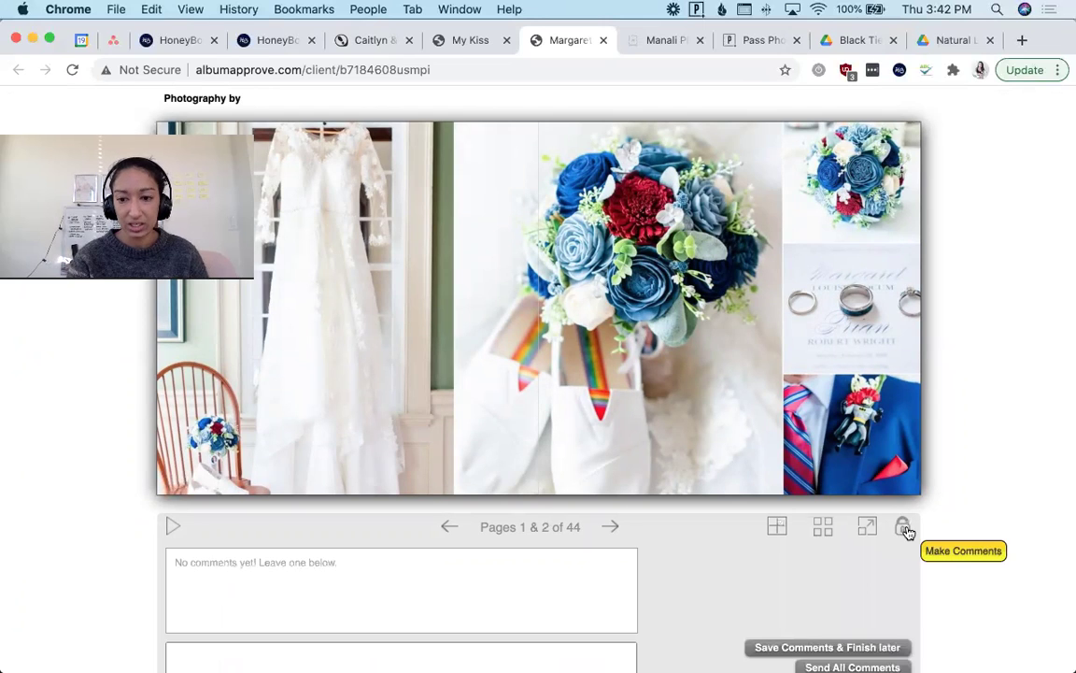
scroll(542, 527, "down", 3)
left_click(260, 556)
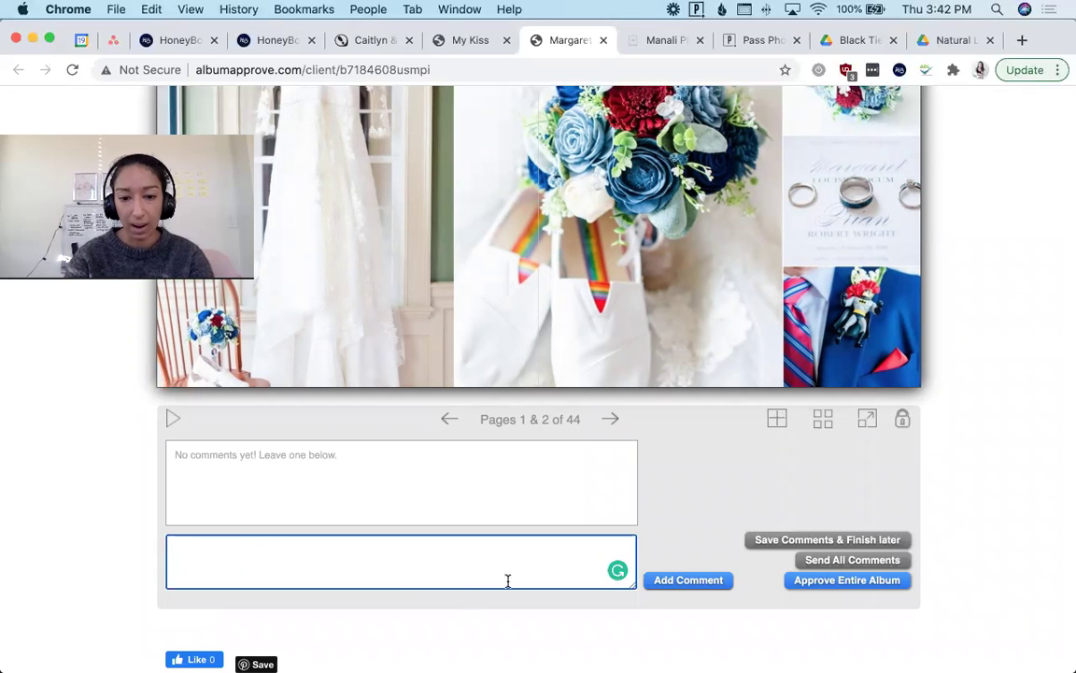
scroll(632, 451, "up", 3)
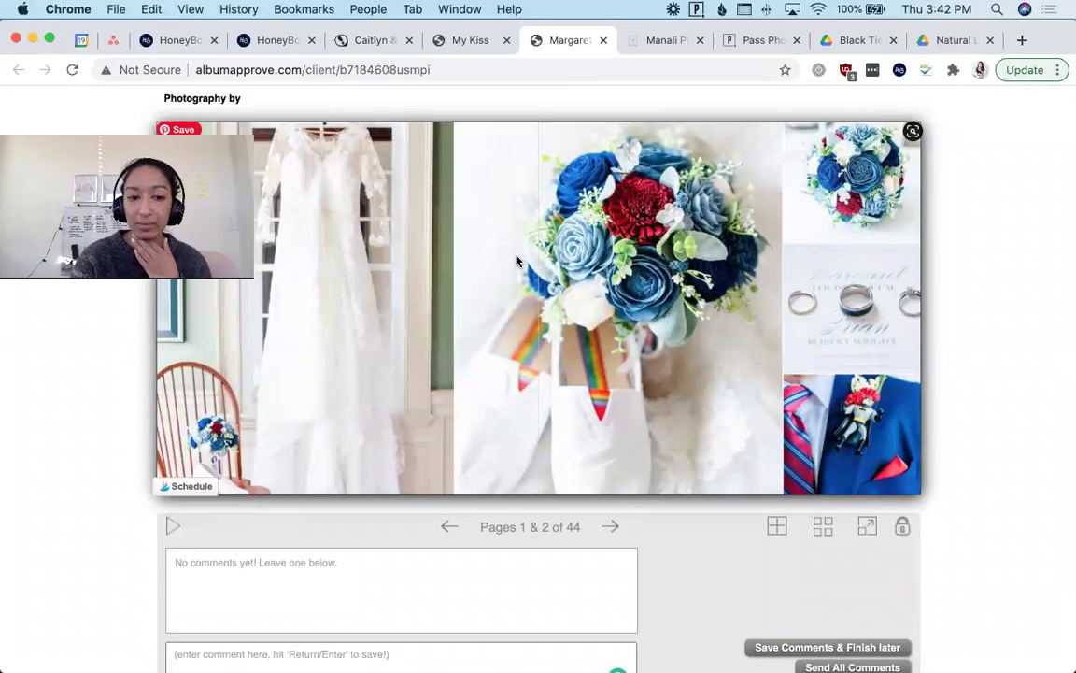
scroll(561, 346, "down", 3)
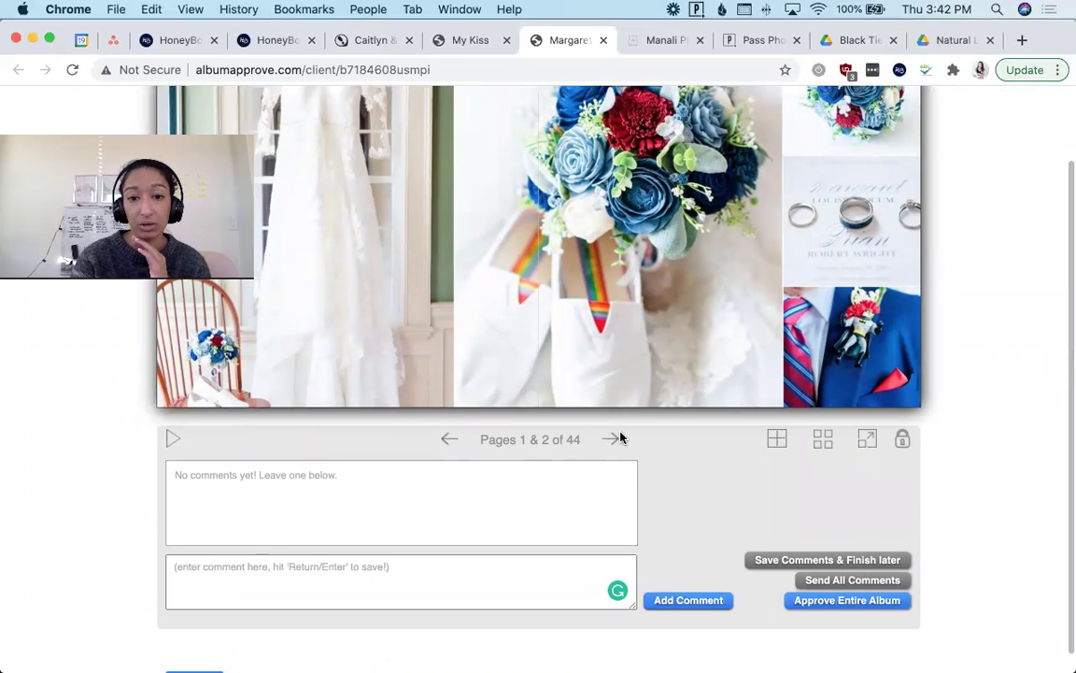
scroll(645, 448, "up", 2)
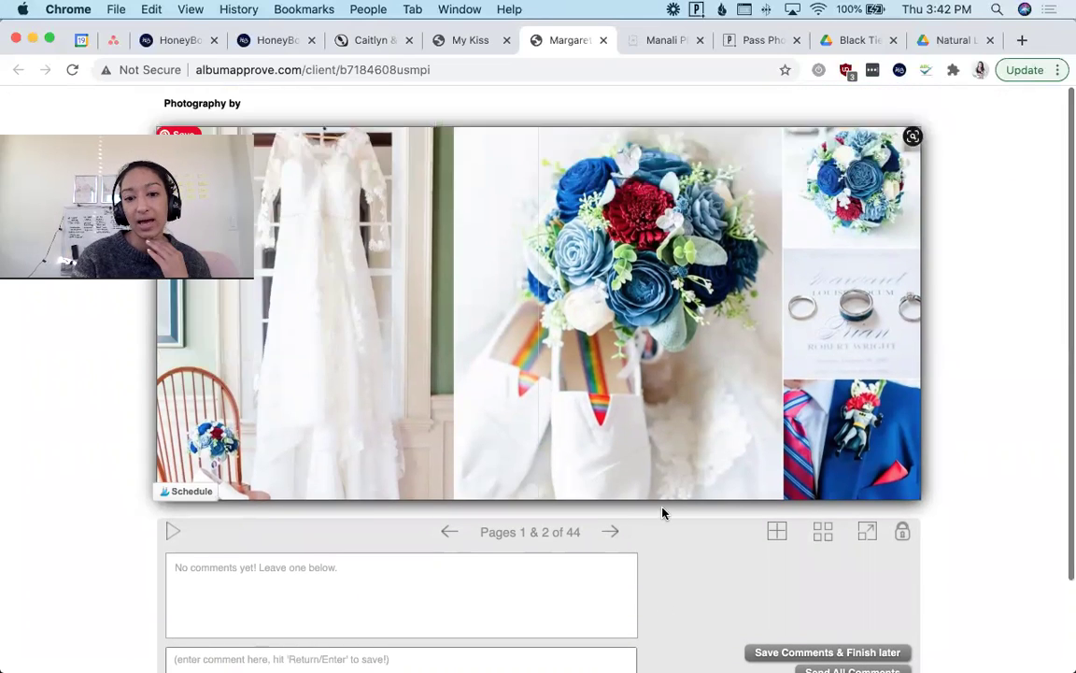
View pages 5 & 6 of the album proof and go back to pages 3 & 4
left_click(617, 527)
left_click(615, 526)
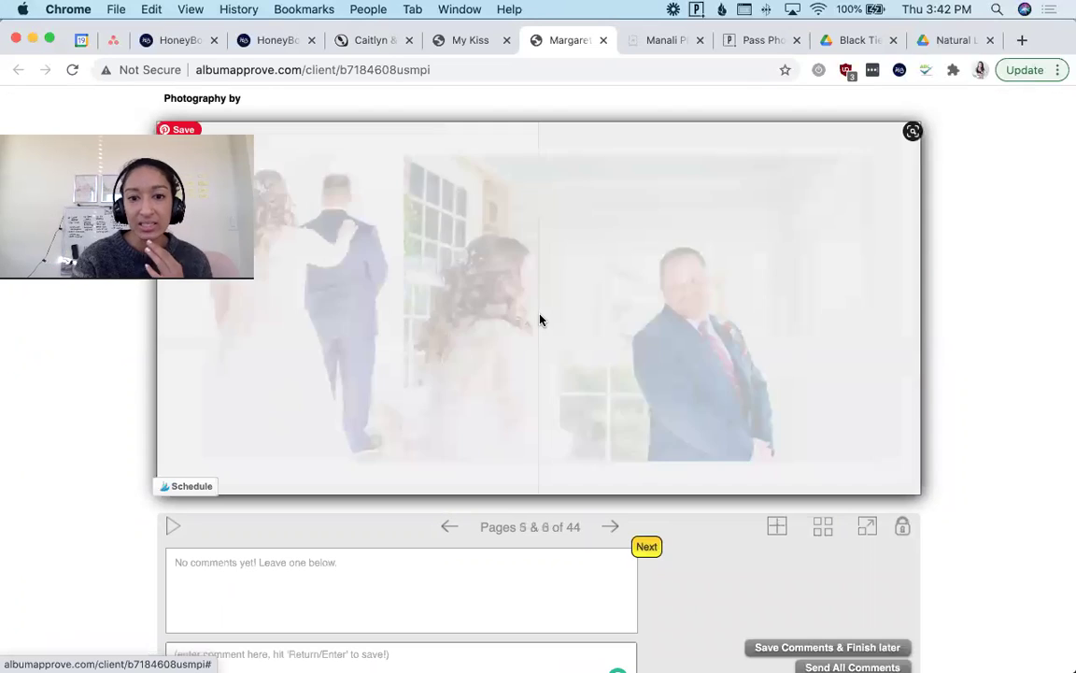
scroll(505, 215, "down", 2)
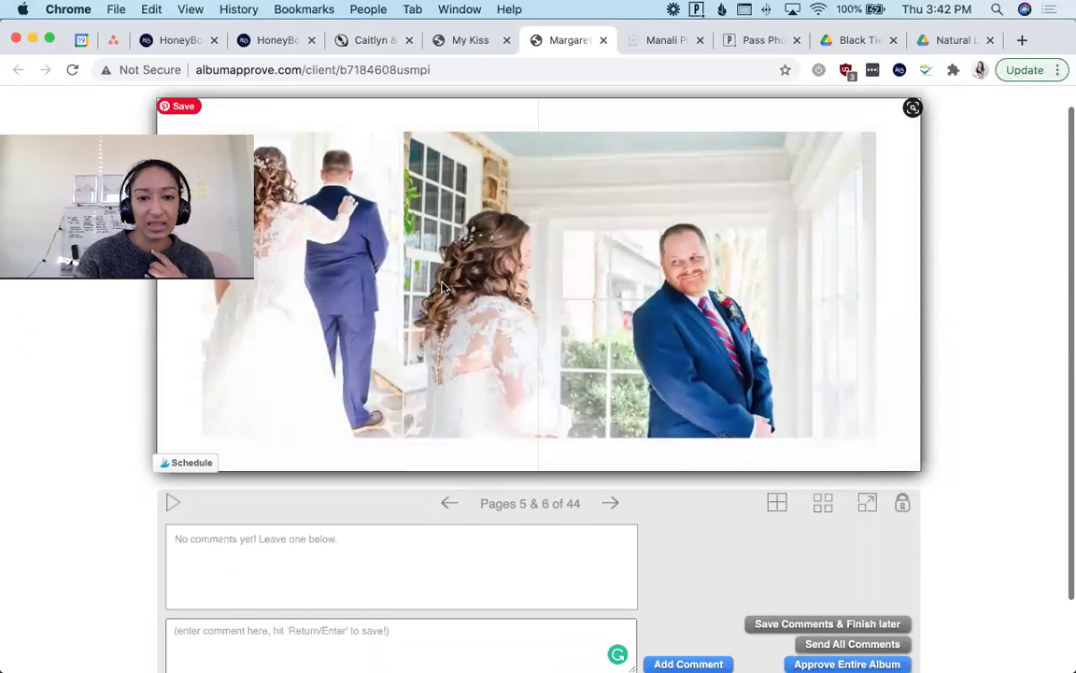
right_click(523, 206)
left_click(436, 181)
scroll(373, 215, "up", 2)
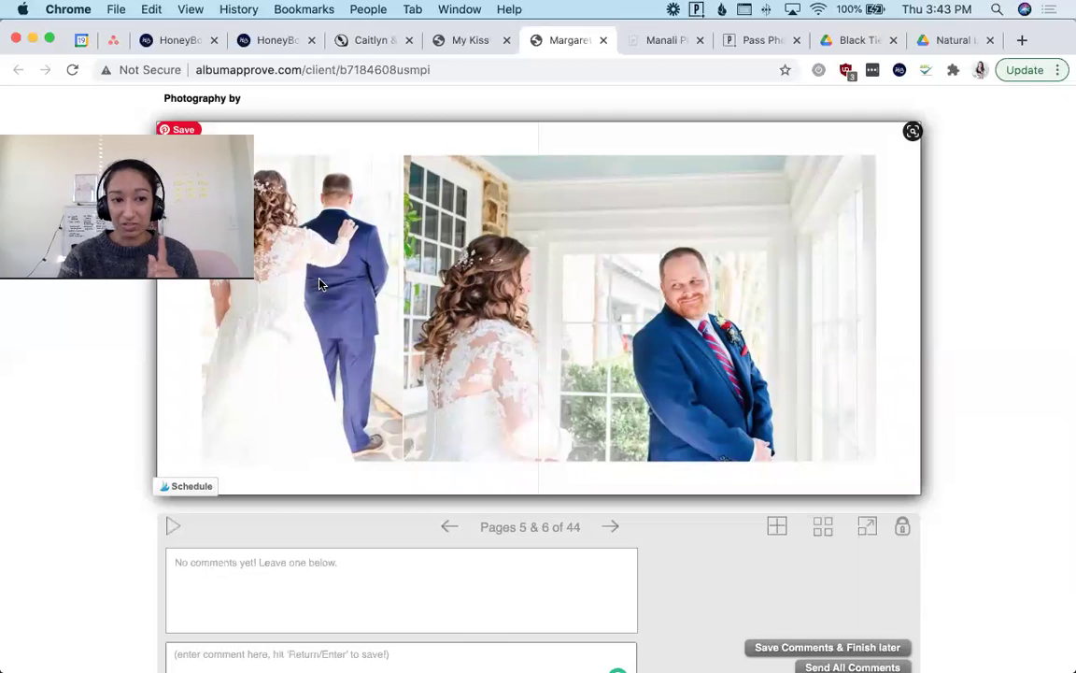
left_click(449, 528)
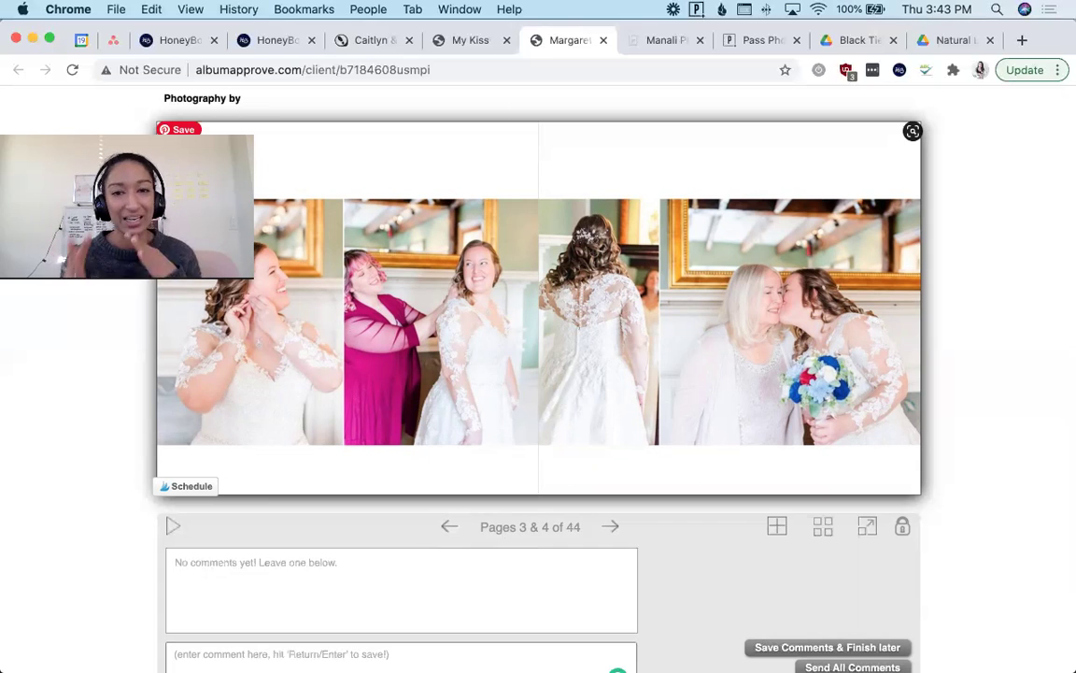
Page forward to pages 9 & 10, and open pages 39 & 40 from the overview of all spreads
scroll(595, 307, "down", 2)
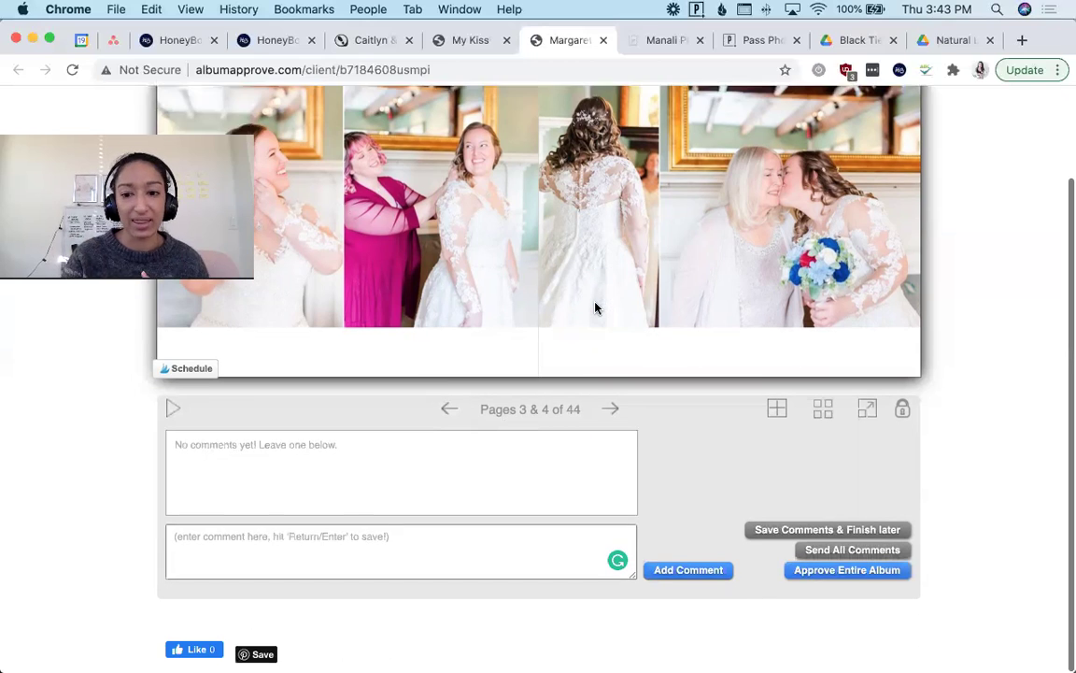
left_click(614, 420)
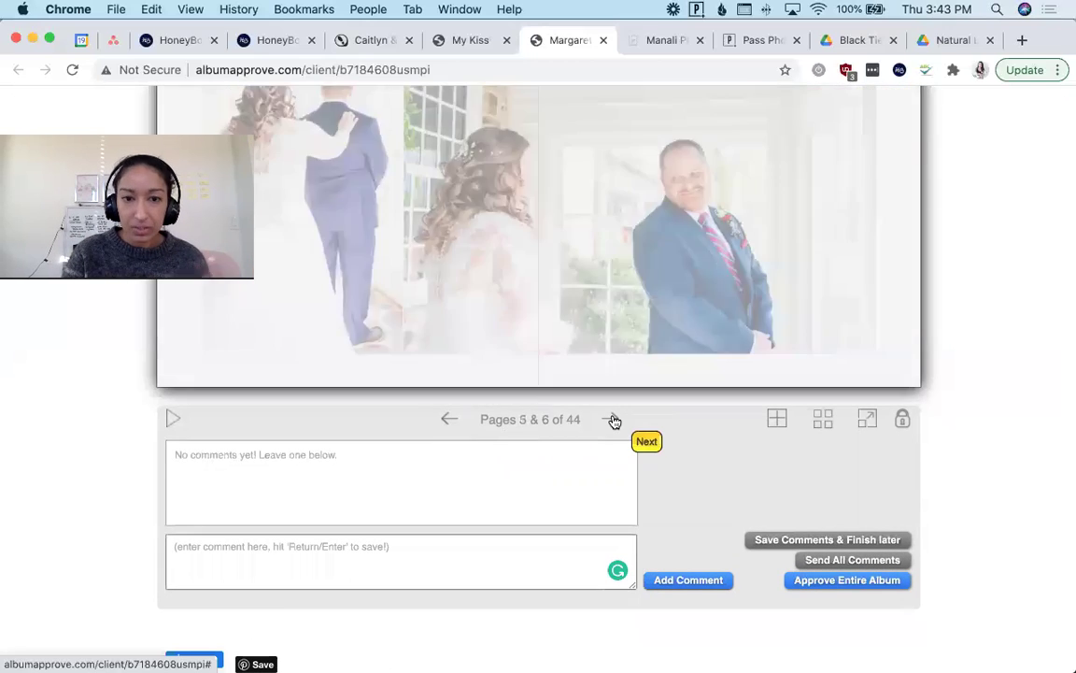
left_click(614, 420)
left_click(614, 421)
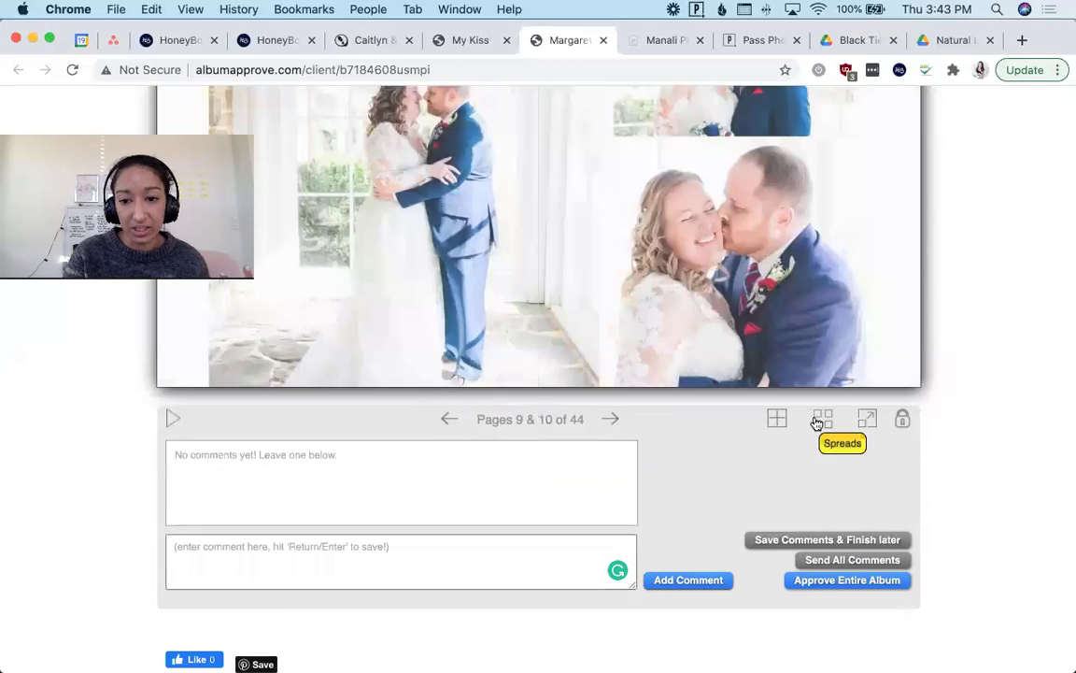
left_click(818, 421)
scroll(676, 339, "down", 10)
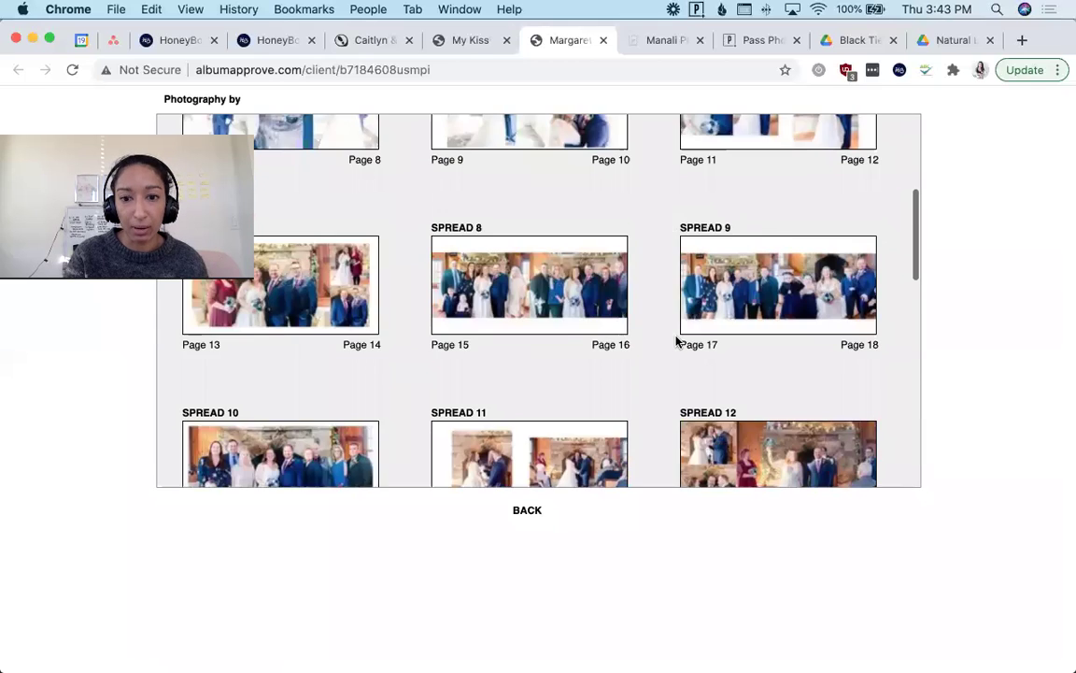
left_click(542, 227)
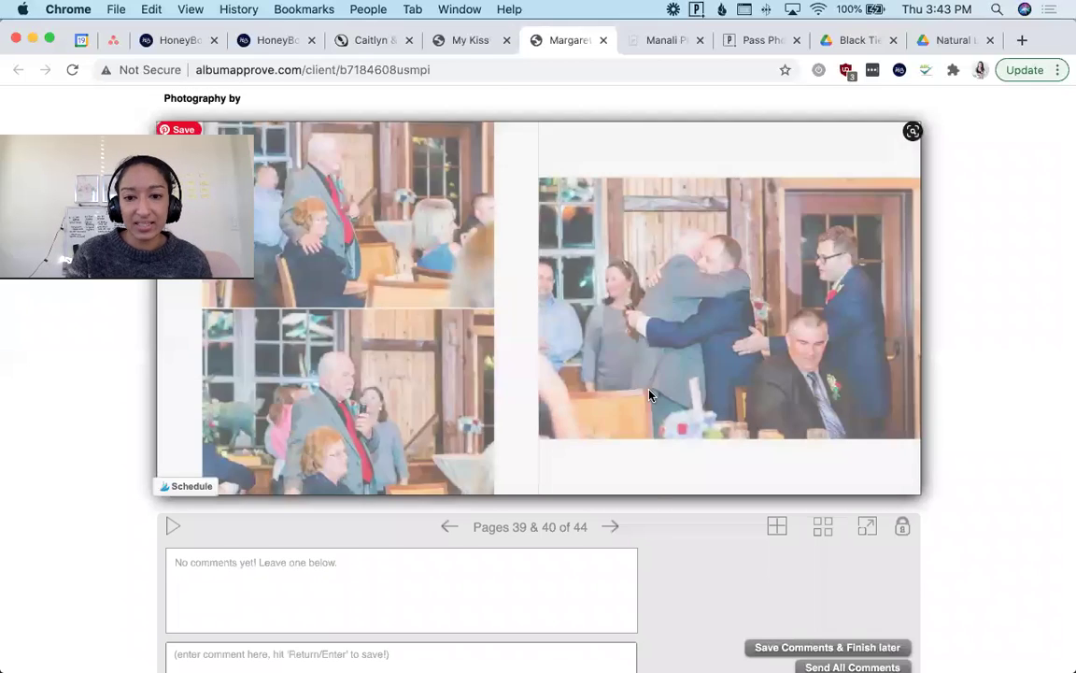
Enlarge the spread on pages 39 & 40, look across its photos, and go to the previous spread
scroll(654, 401, "down", 3)
left_click(884, 420)
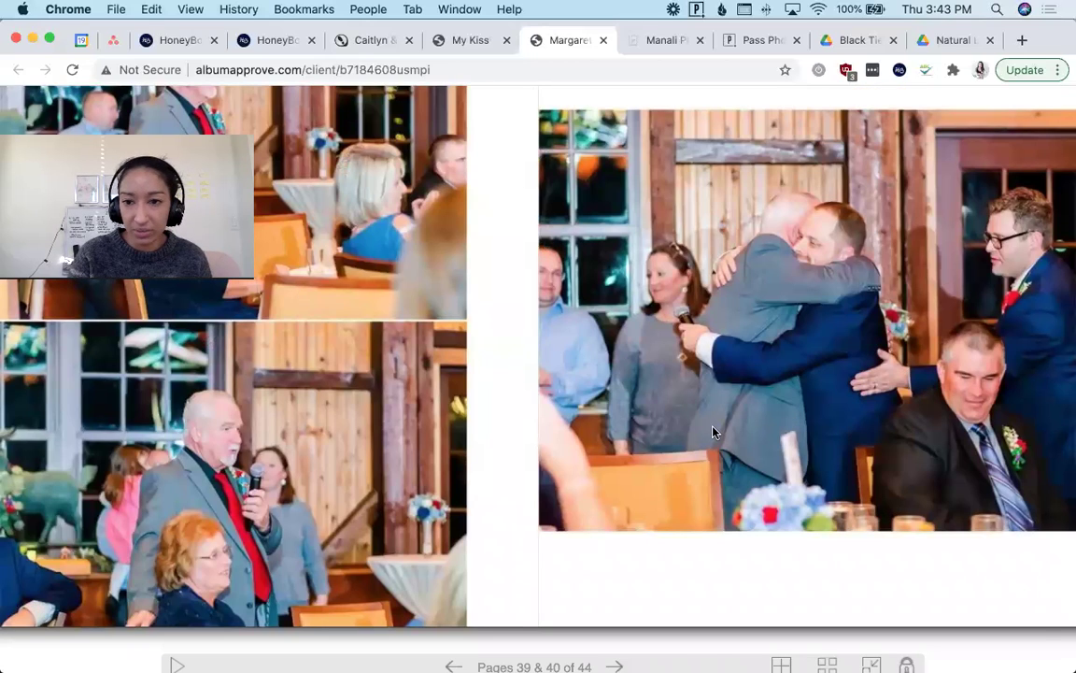
scroll(711, 433, "right", 3)
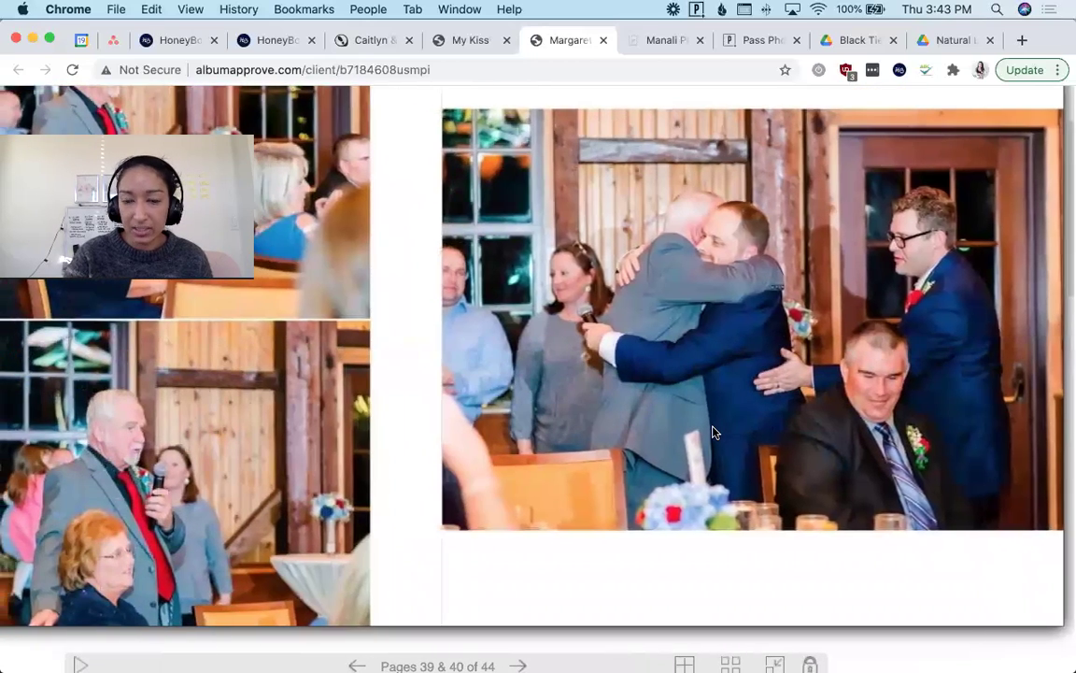
scroll(712, 433, "left", 3)
scroll(453, 625, "down", 3)
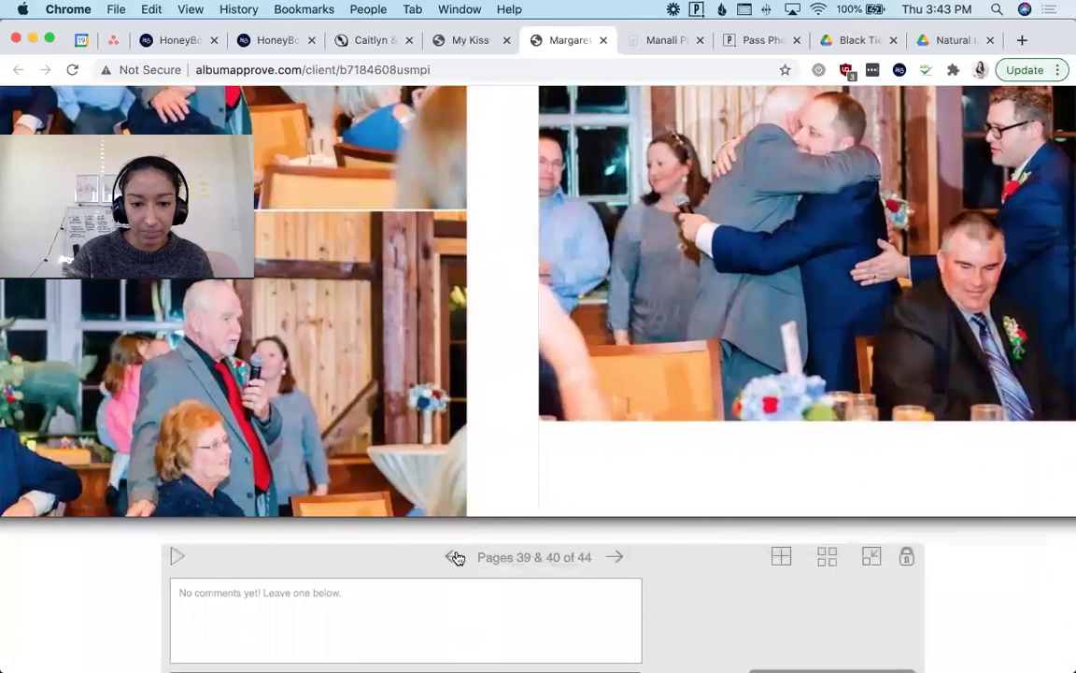
left_click(453, 557)
left_click(617, 406)
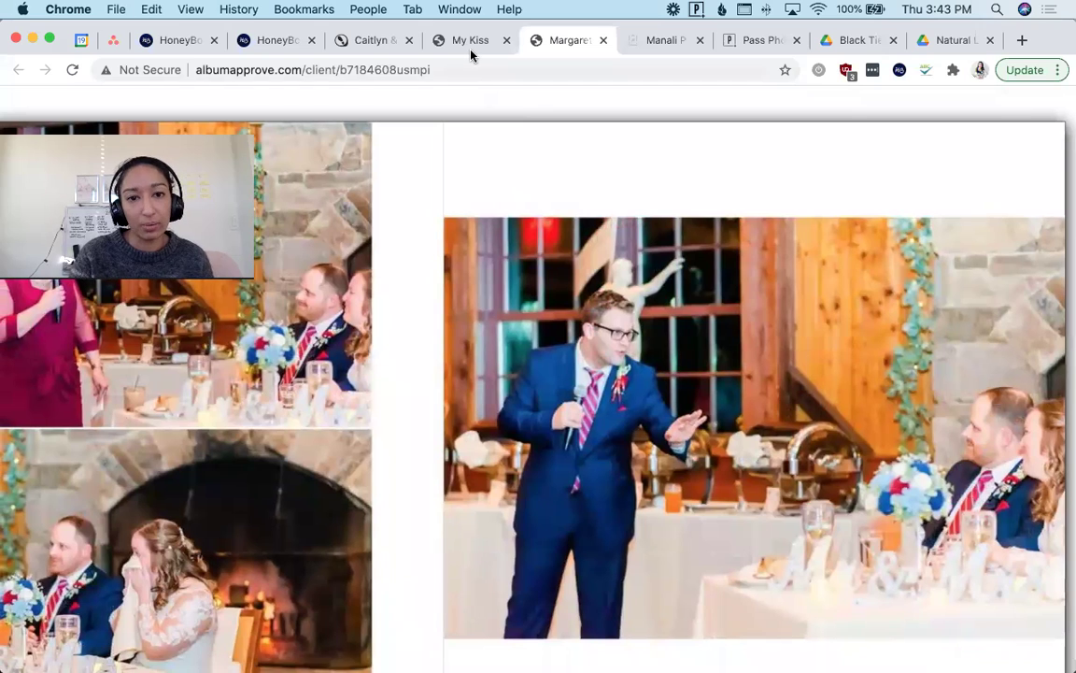
Return to the My Kiss page and review the designs, loyalty rewards, and the free account's design and image limits
left_click(472, 43)
scroll(400, 351, "down", 2)
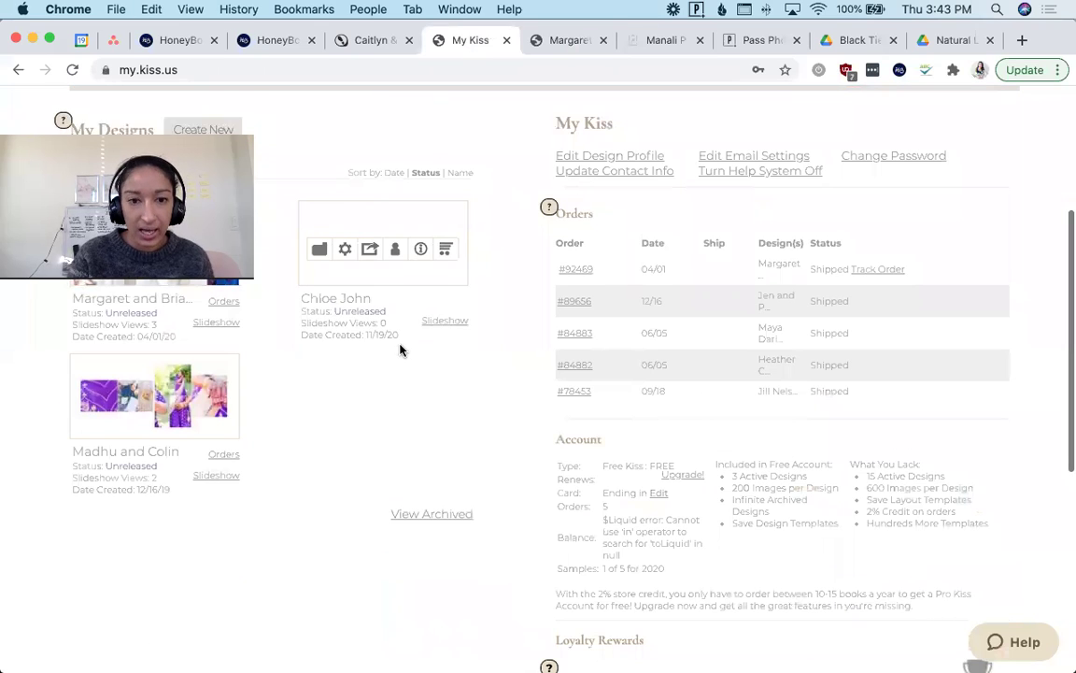
scroll(690, 414, "down", 5)
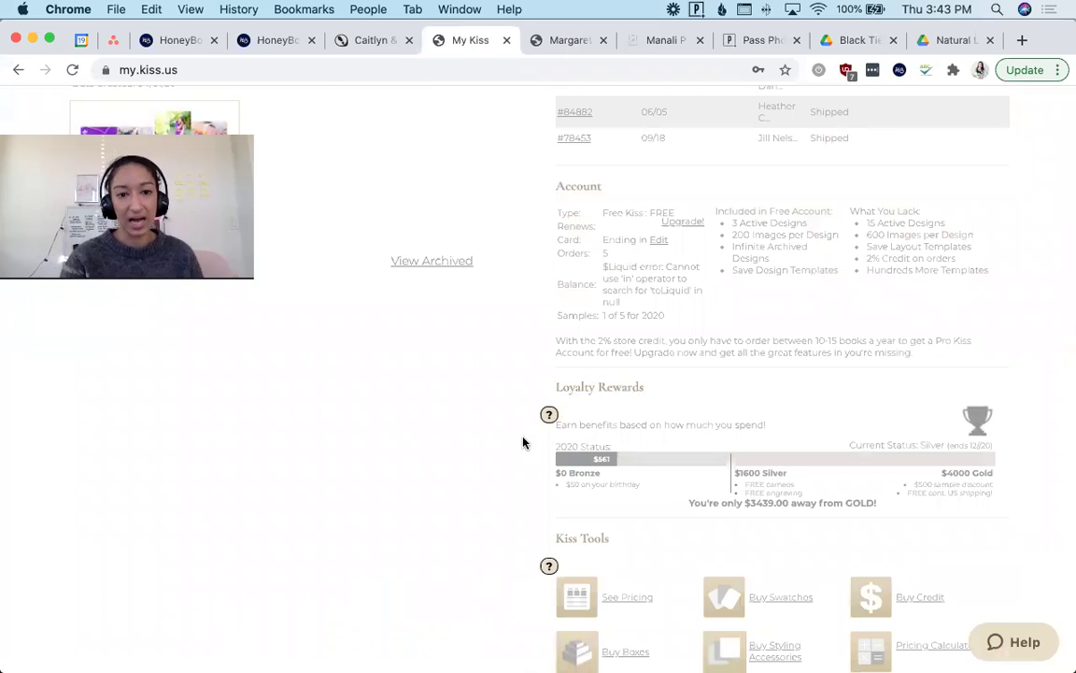
scroll(524, 445, "up", 5)
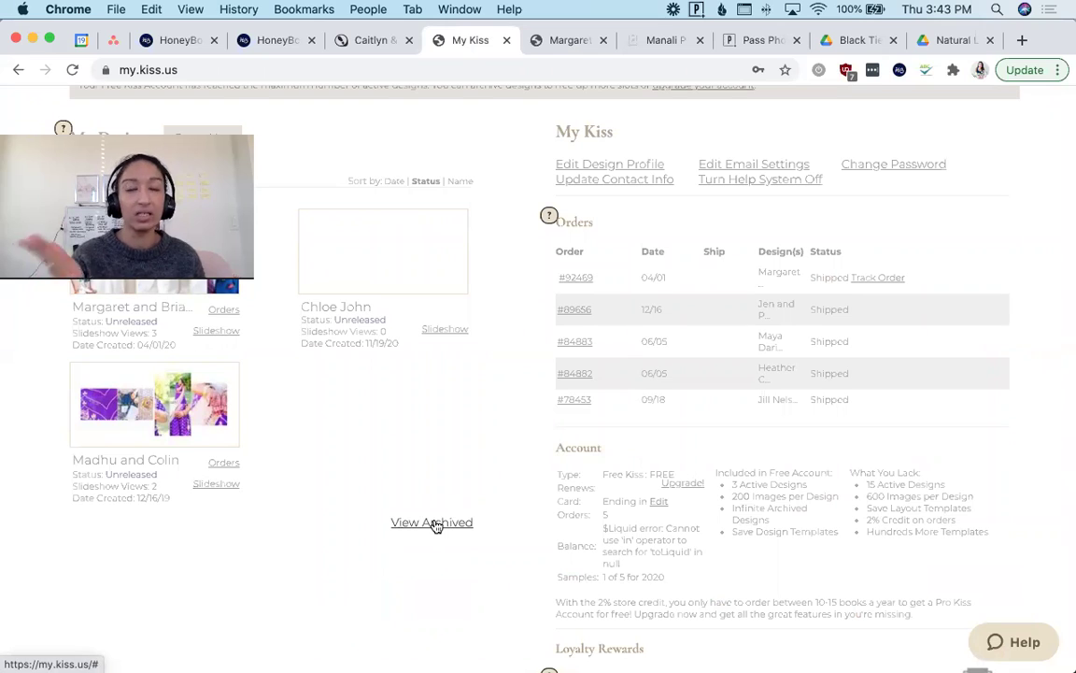
scroll(937, 521, "down", 3)
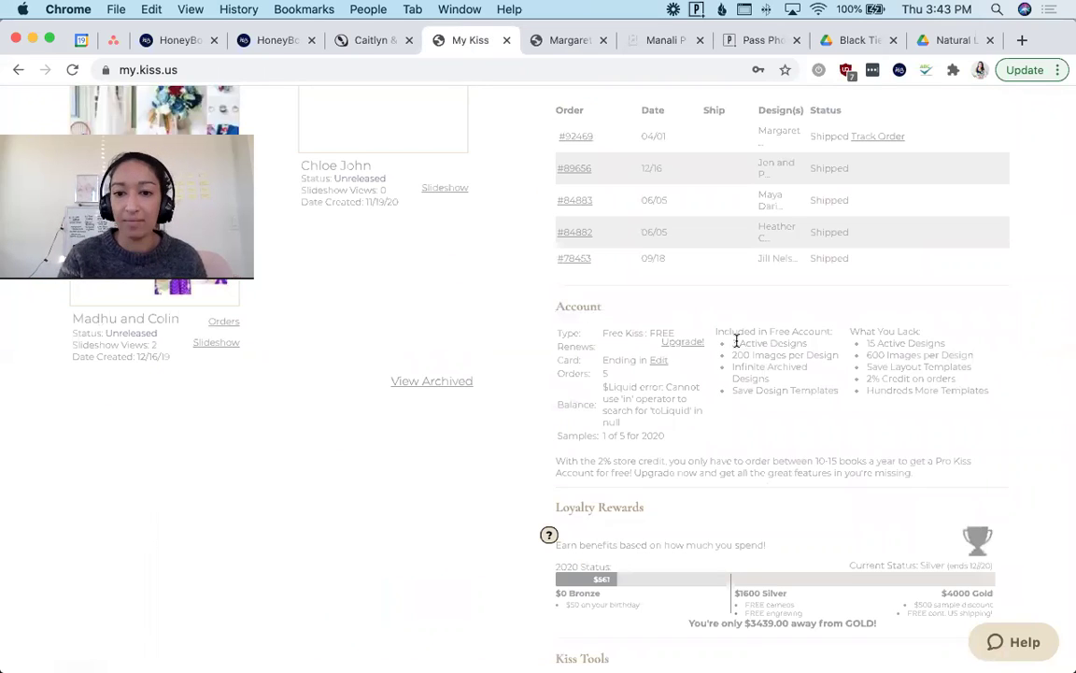
left_click_drag(732, 342, 817, 344)
left_click_drag(731, 355, 839, 356)
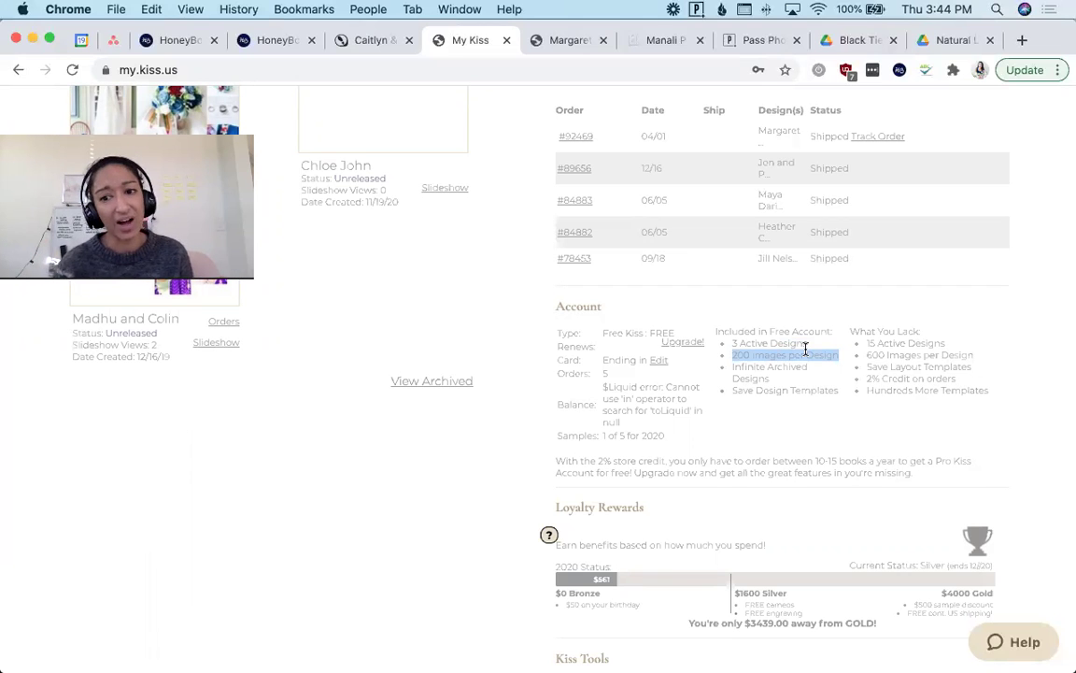
scroll(806, 349, "down", 2)
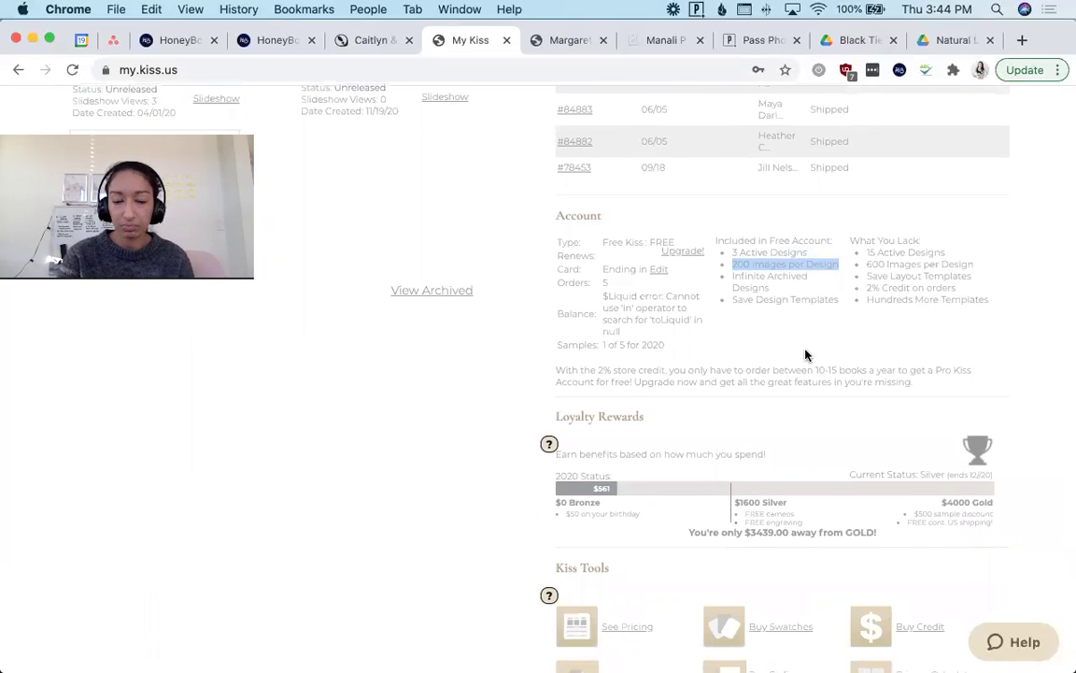
Open the pricing document from Kiss Tools, return to My Kiss, and open the Pricing Calculator
scroll(806, 356, "down", 5)
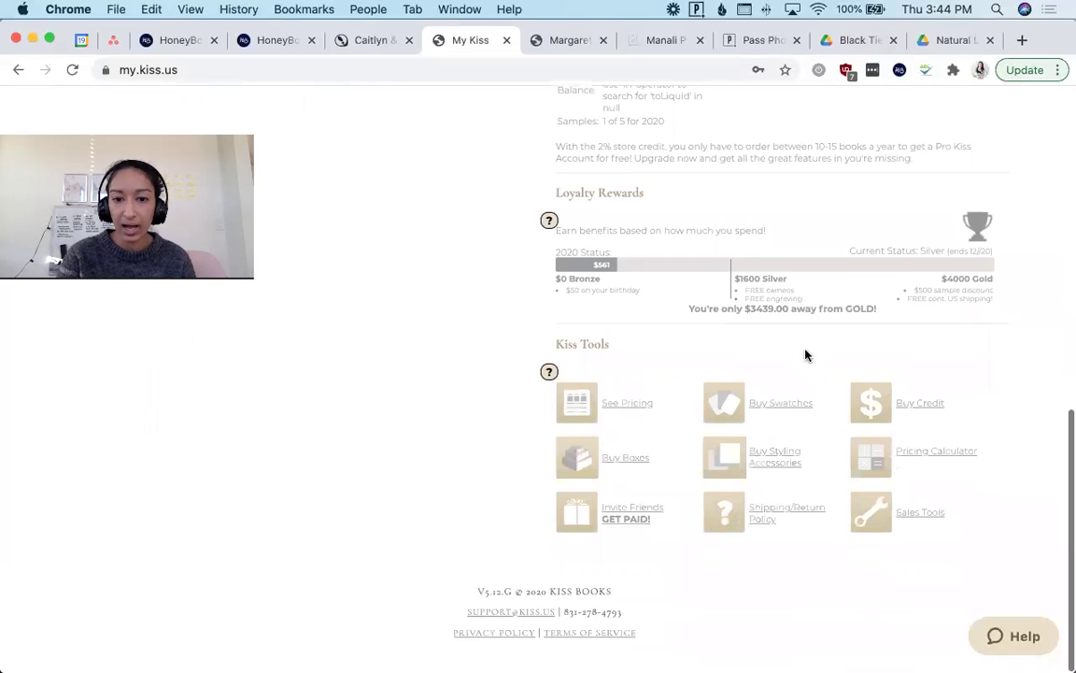
left_click(619, 417)
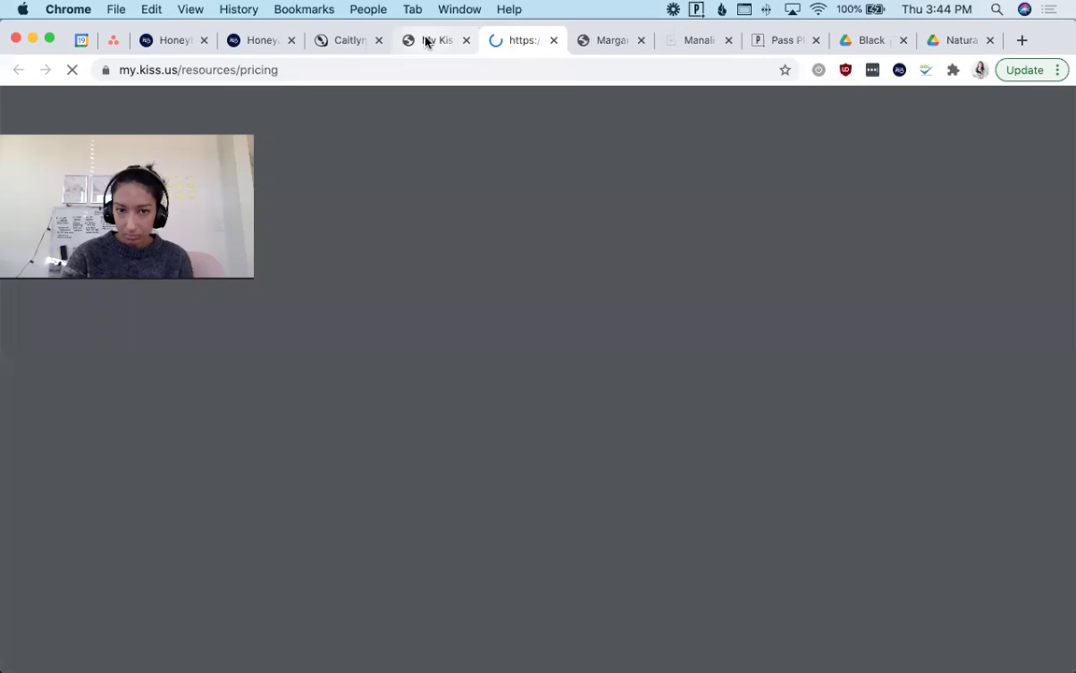
left_click(425, 40)
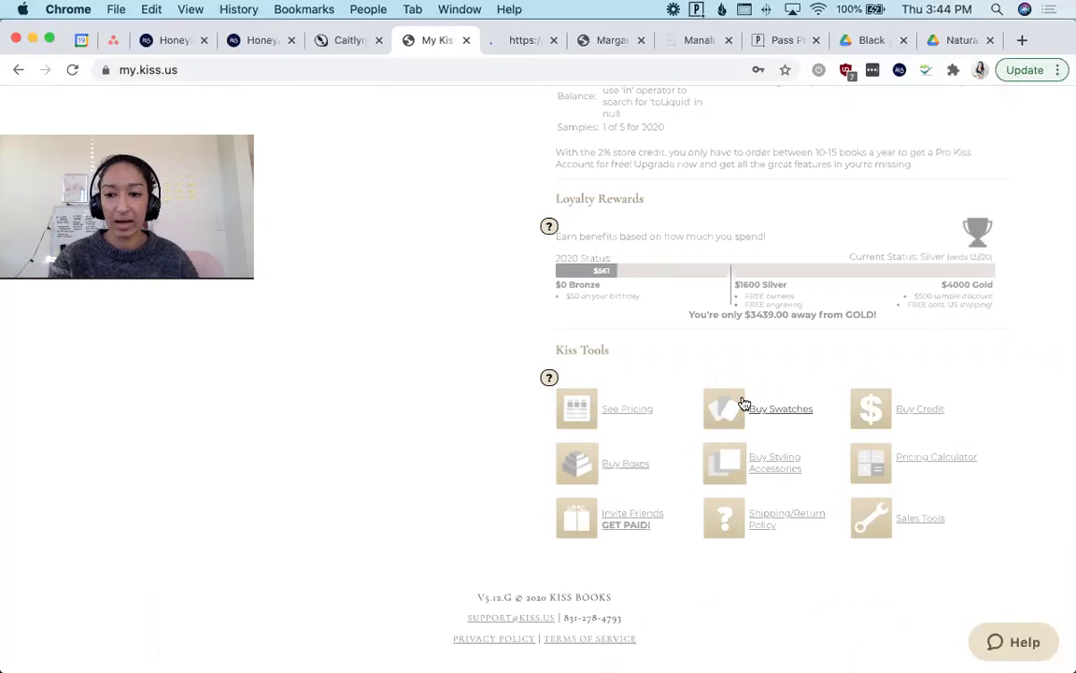
left_click(930, 453)
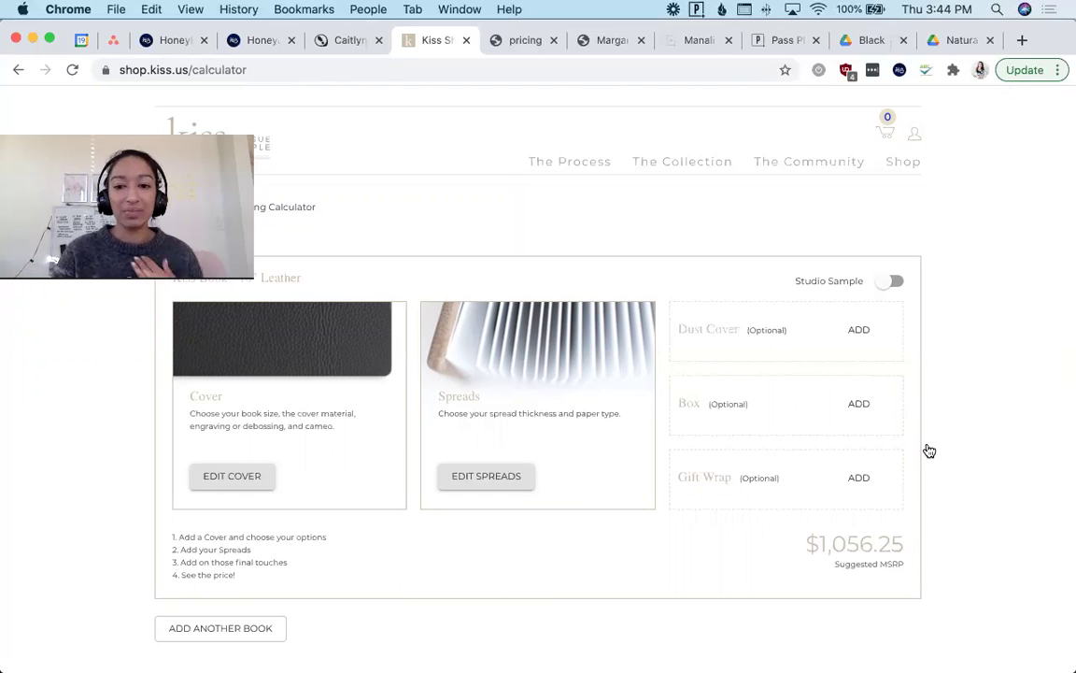
Review the calculator's optional dust cover, box and gift wrap and the My Price summary with shipping and grand total
scroll(929, 452, "down", 2)
left_click_drag(681, 230, 779, 231)
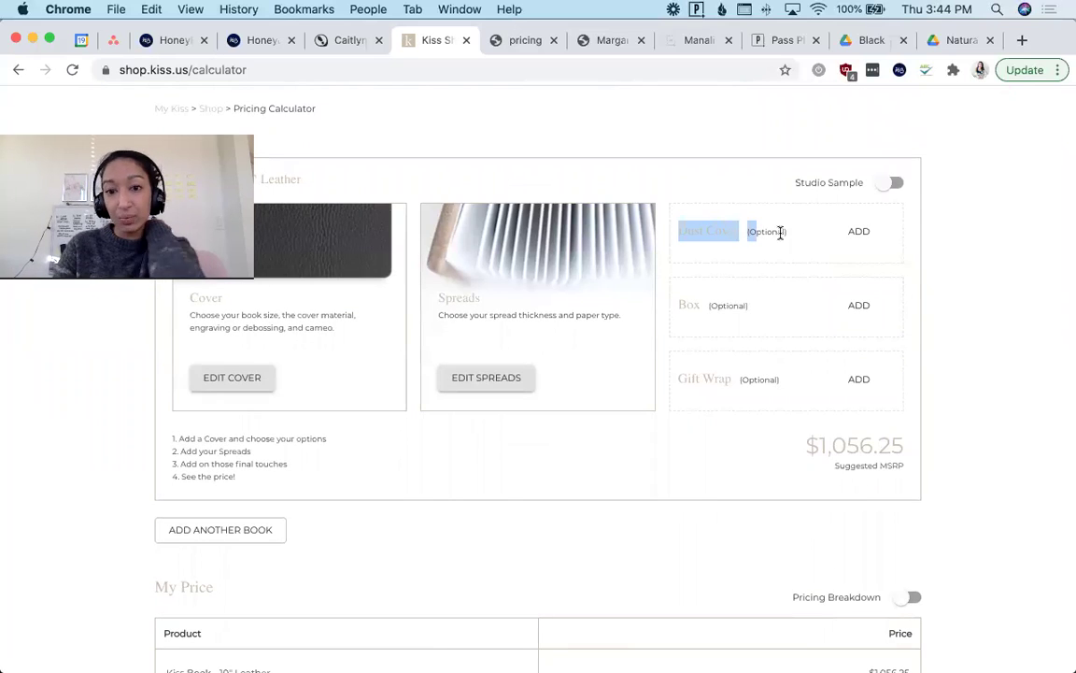
left_click(792, 237)
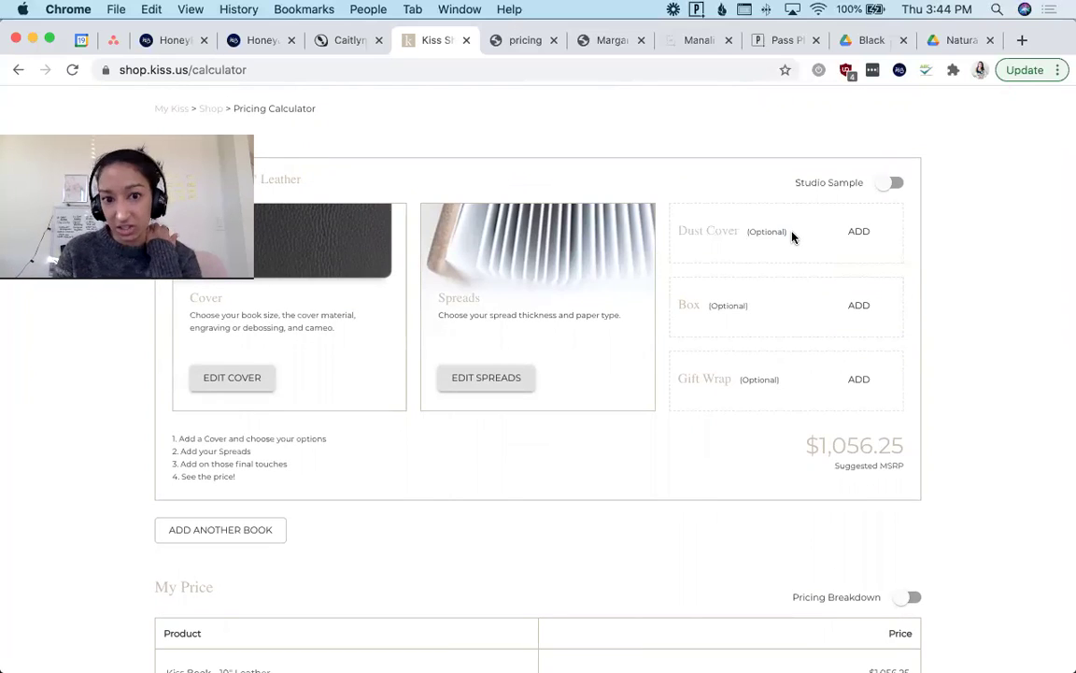
scroll(792, 237, "up", 1)
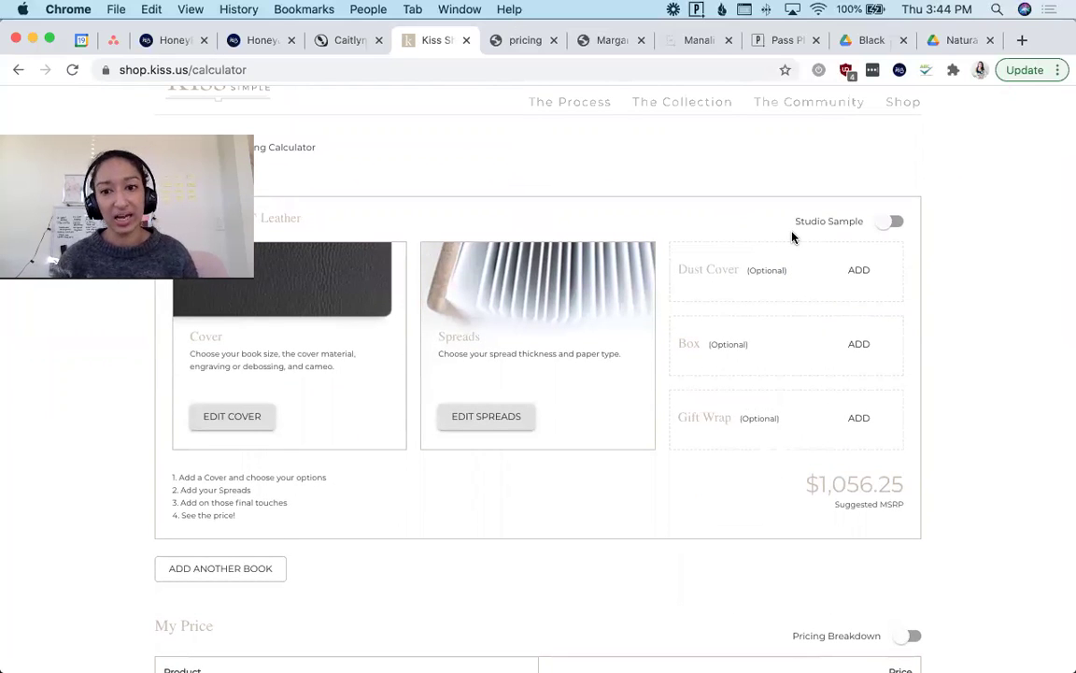
scroll(766, 399, "down", 3)
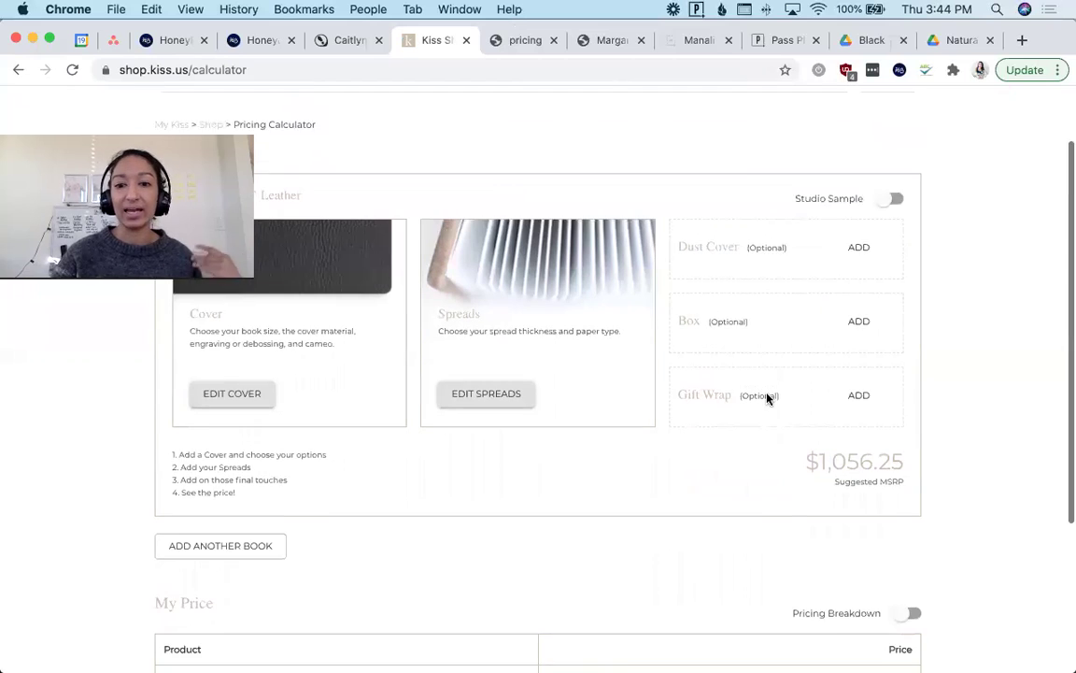
triple_click(703, 235)
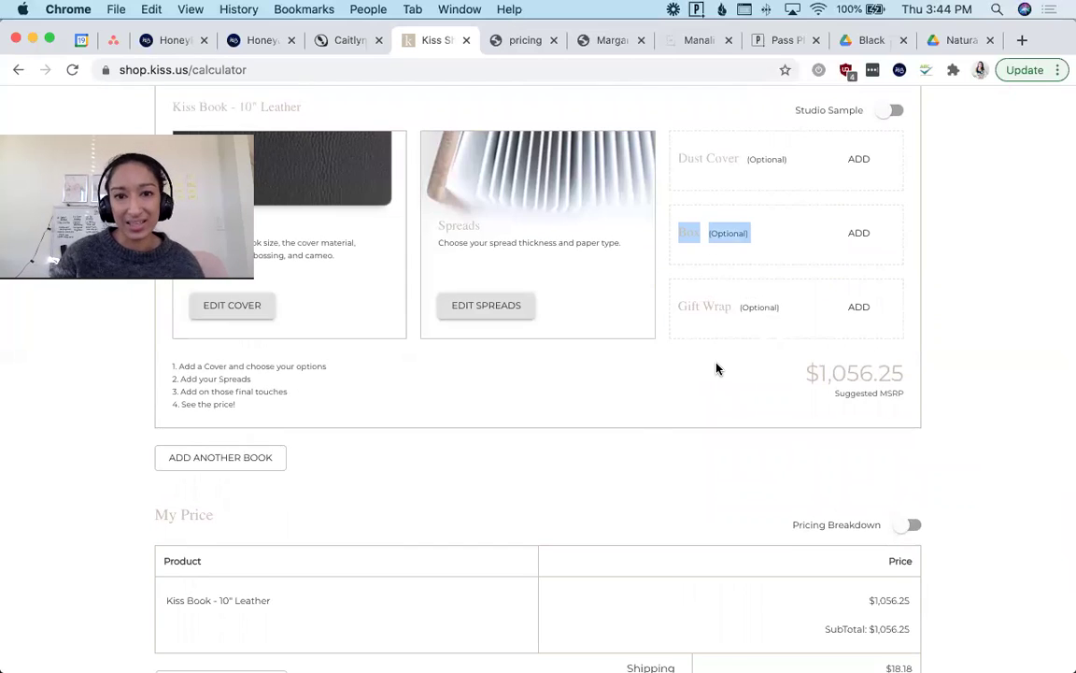
scroll(716, 367, "up", 1)
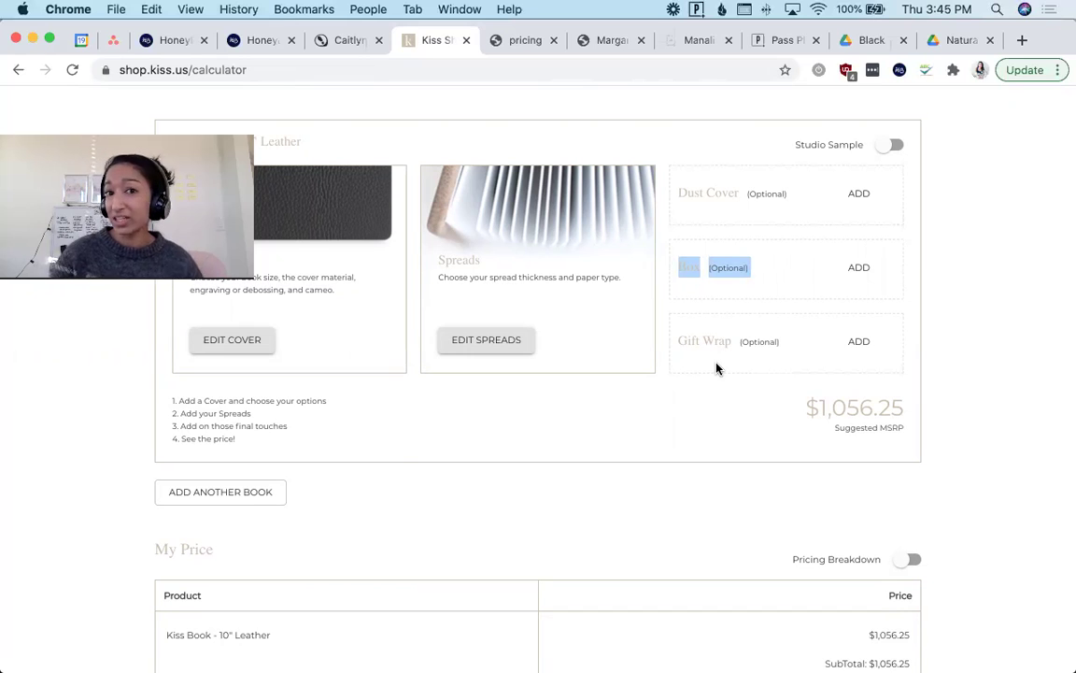
scroll(717, 368, "down", 4)
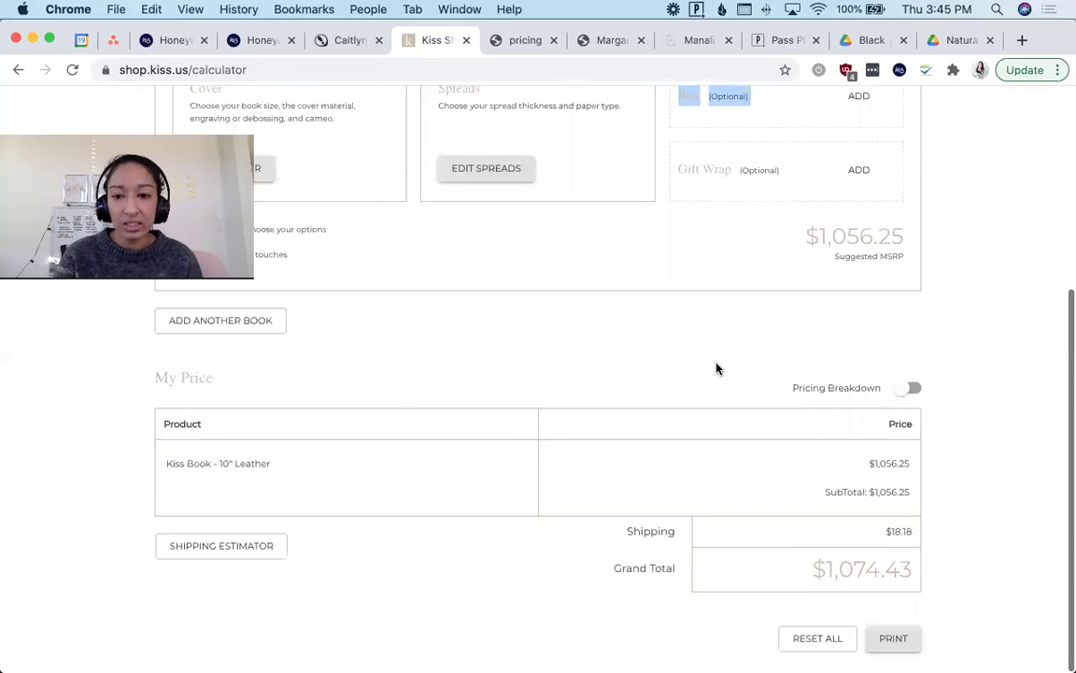
scroll(717, 368, "up", 4)
scroll(717, 368, "up", 3)
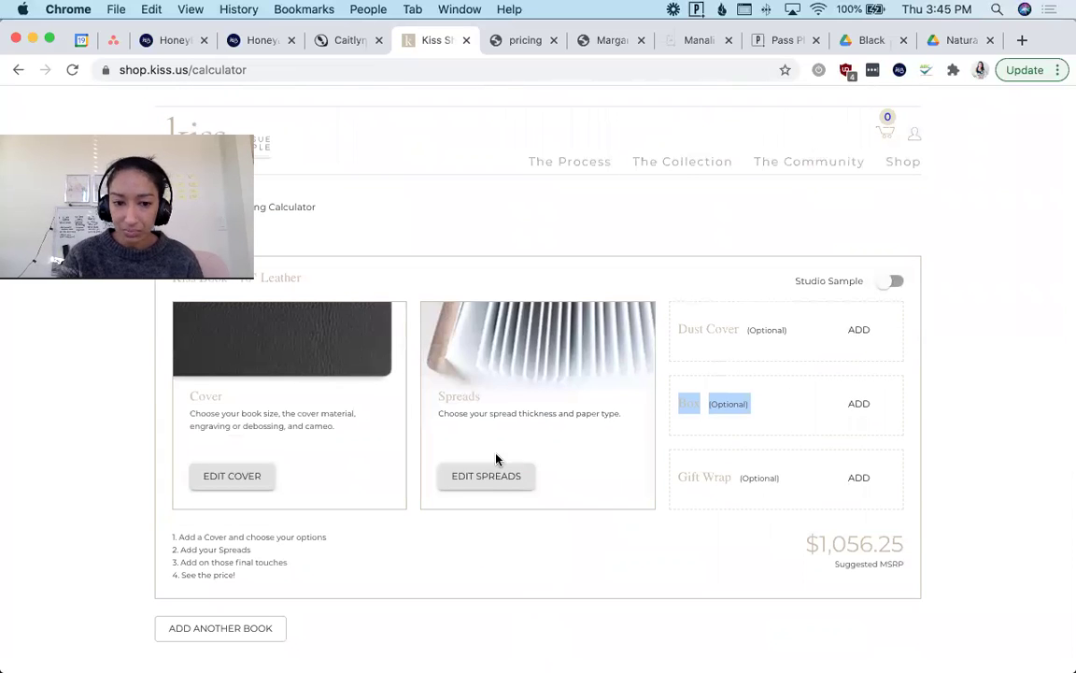
Open the spread options, set the number of spreads to 13, and view the available paper types
left_click(496, 482)
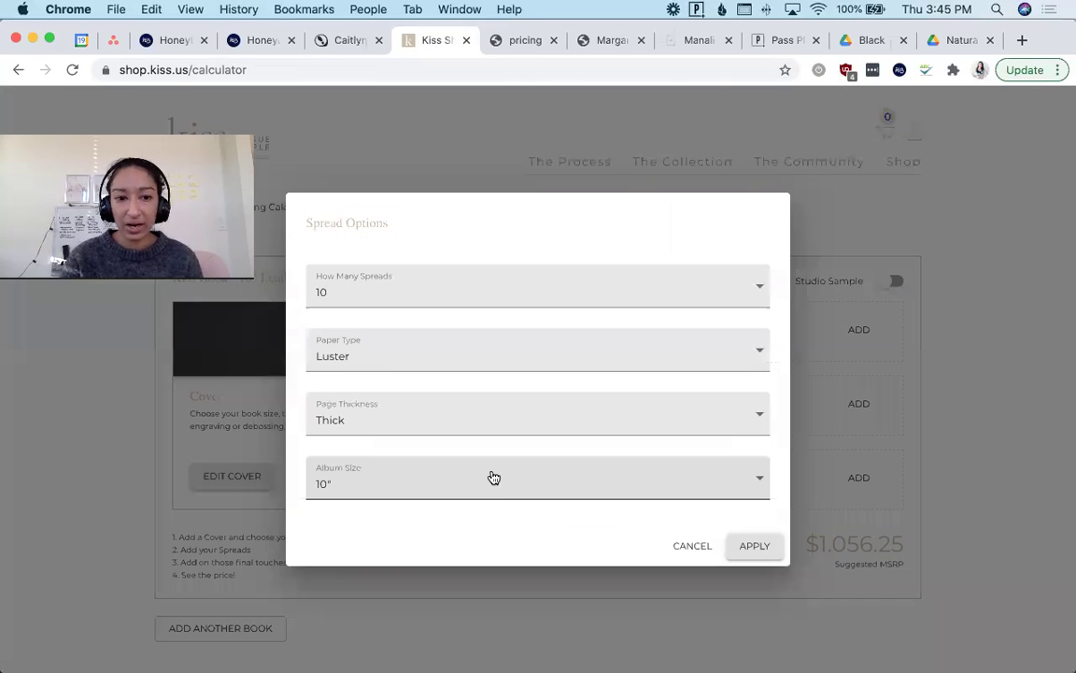
left_click(454, 296)
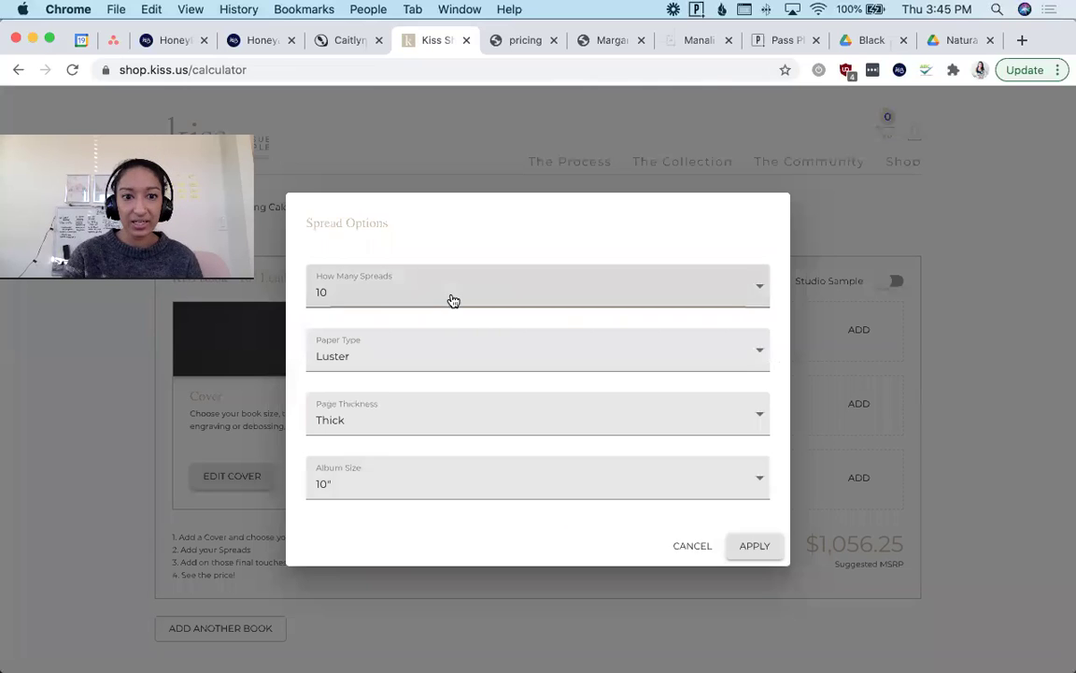
left_click(455, 295)
left_click(450, 355)
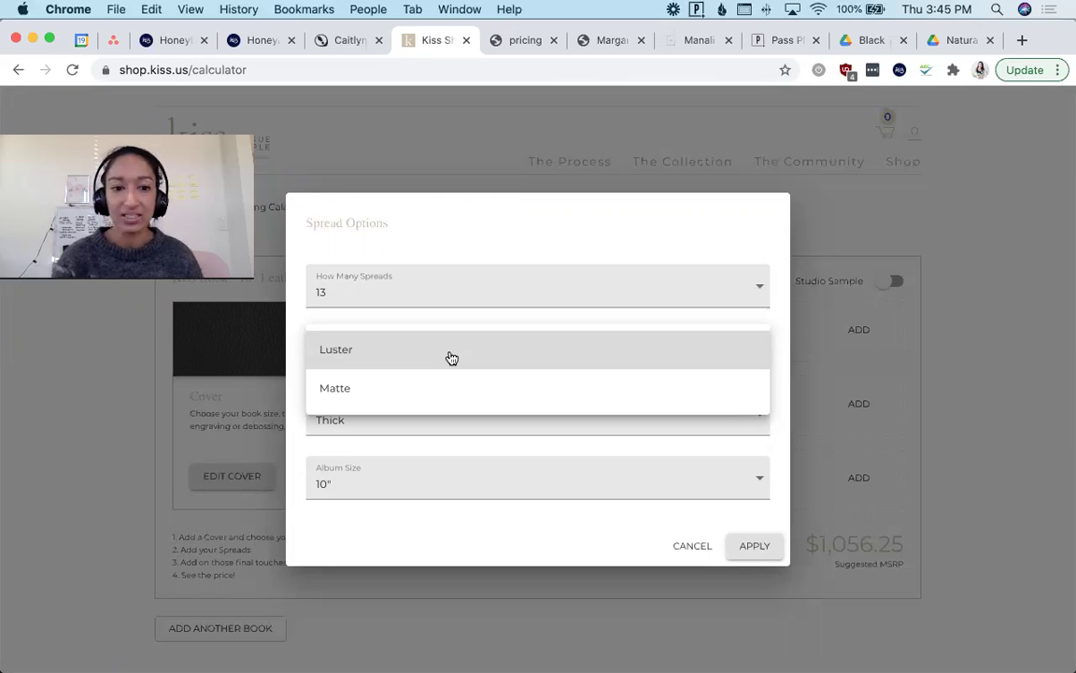
left_click(572, 220)
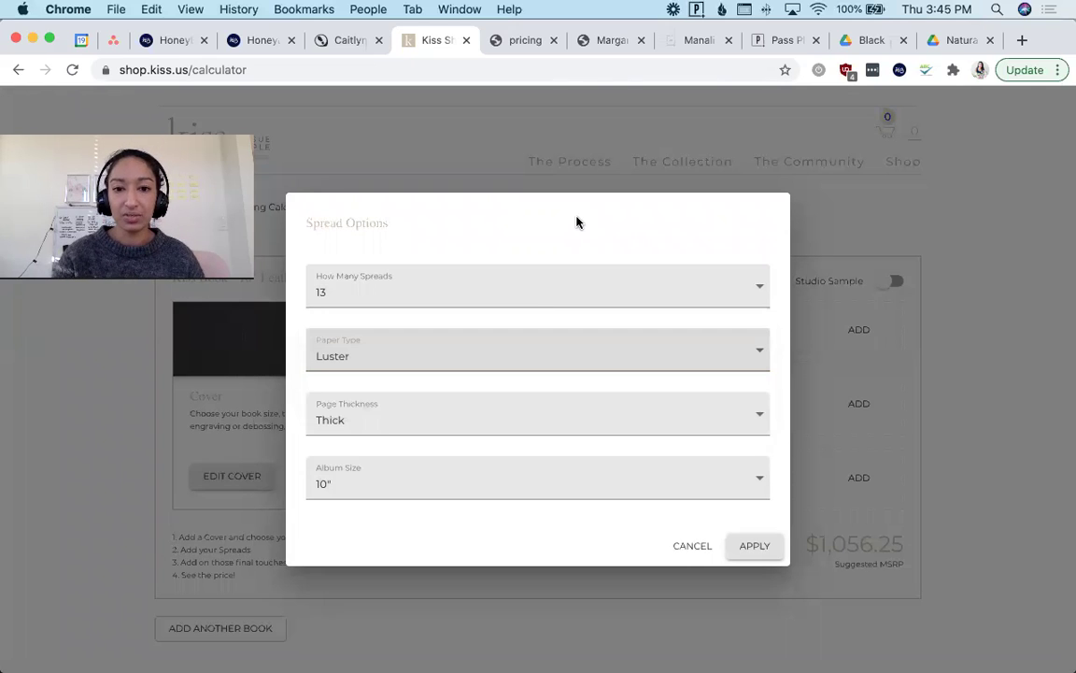
Check the page thickness and album size choices, and leave the spread options without applying them
left_click(531, 422)
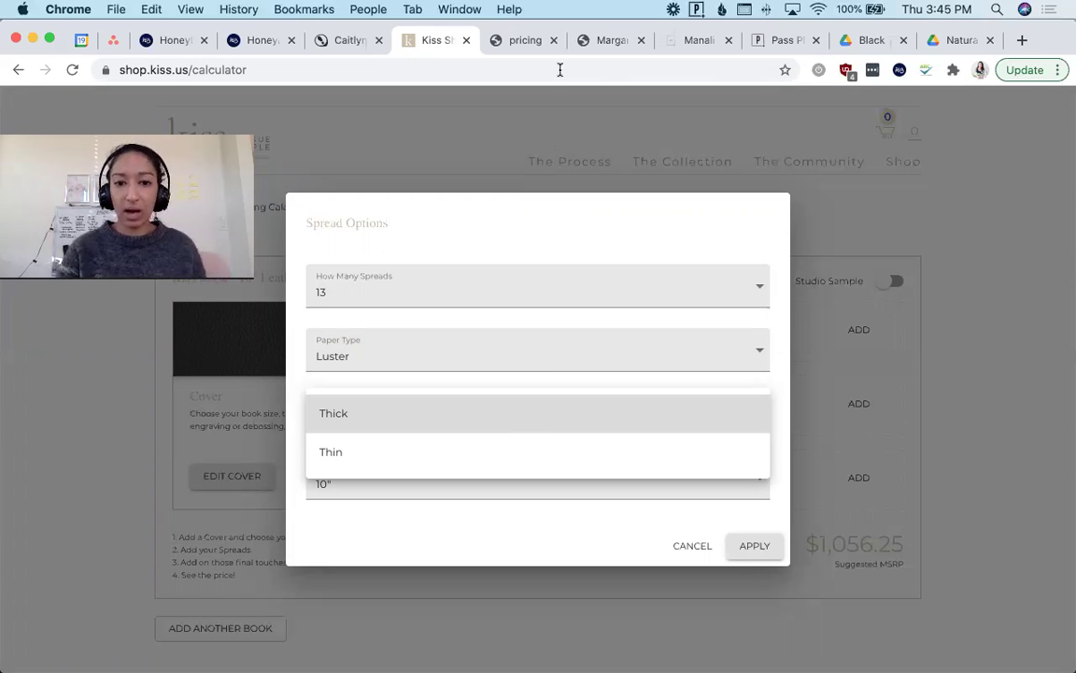
left_click(546, 249)
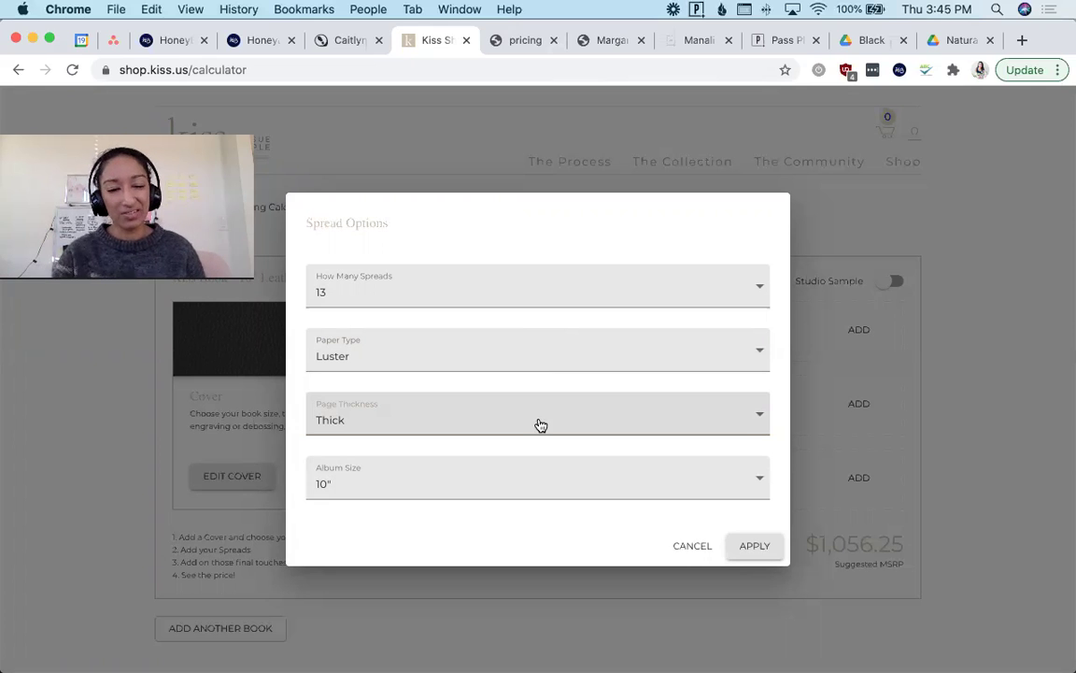
left_click(459, 478)
left_click(460, 479)
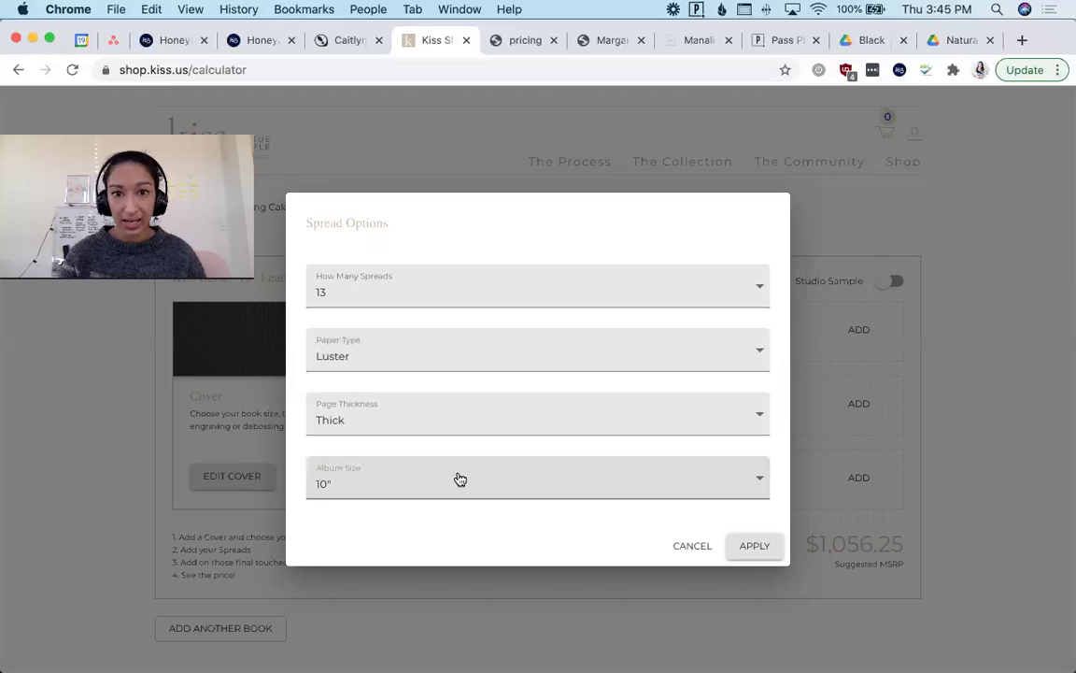
left_click(461, 478)
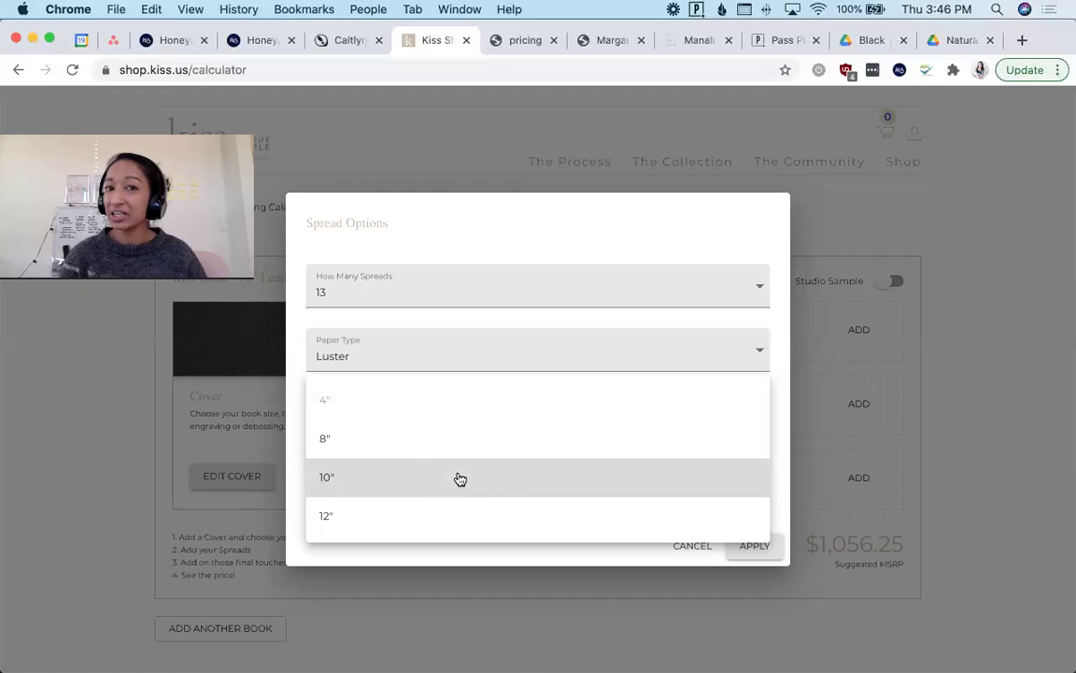
left_click(476, 259)
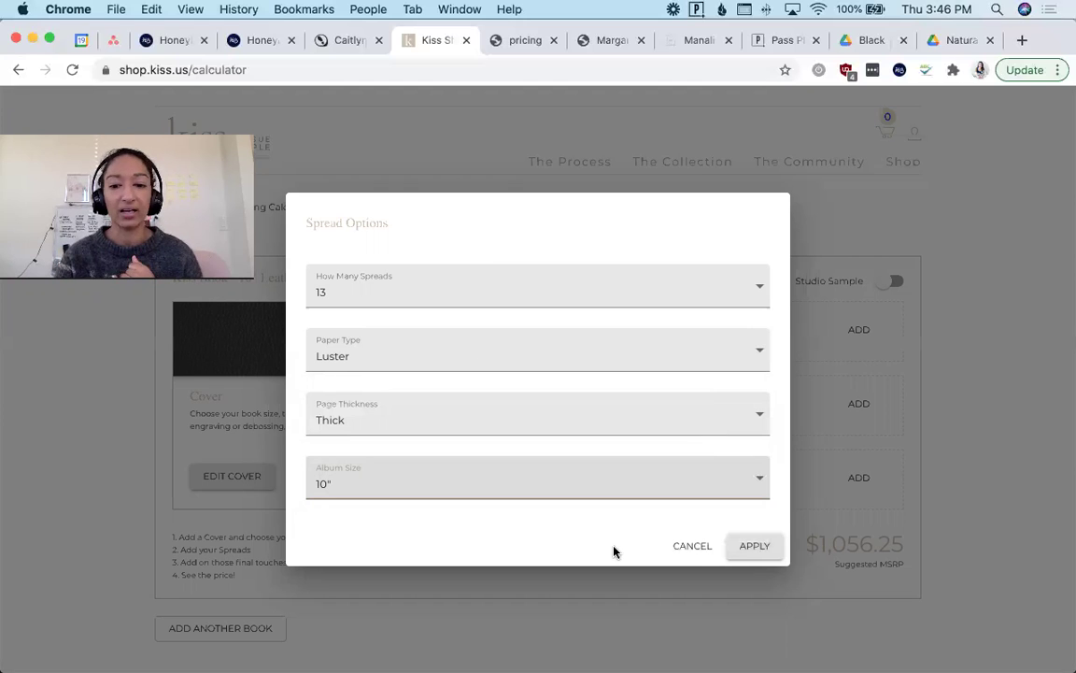
left_click(692, 545)
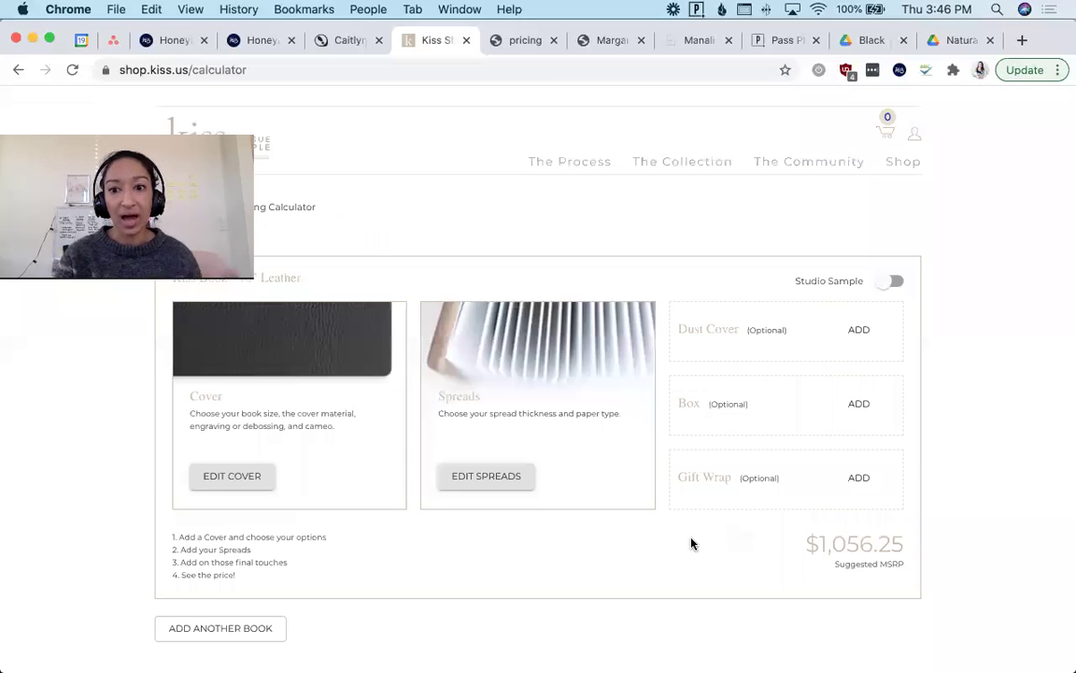
scroll(691, 543, "down", 5)
scroll(692, 543, "up", 5)
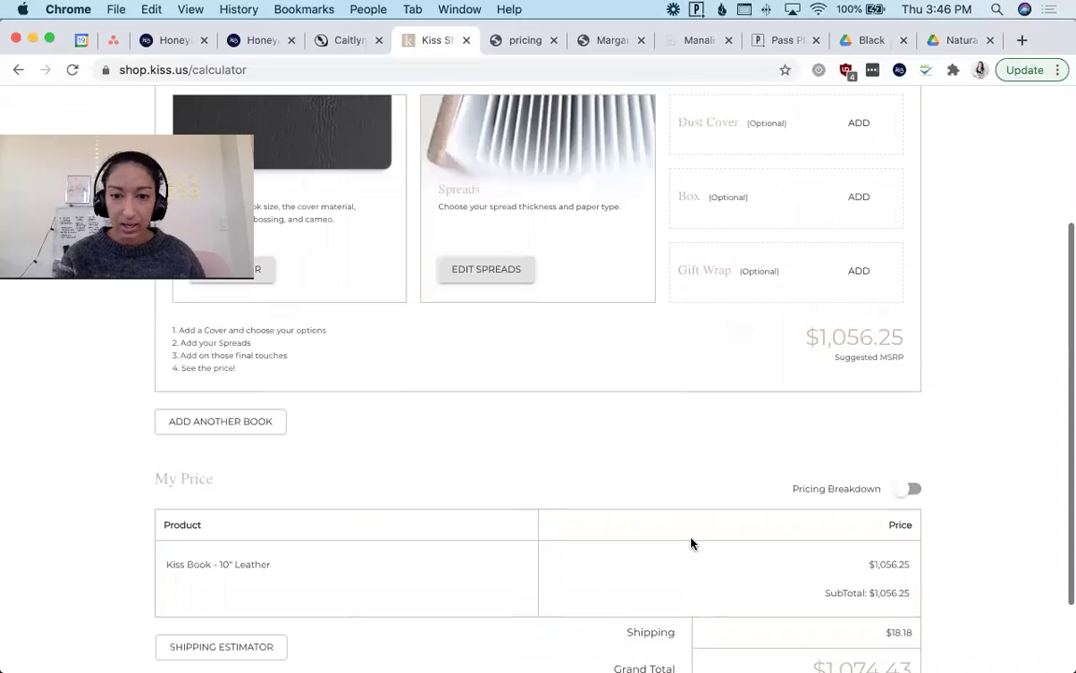